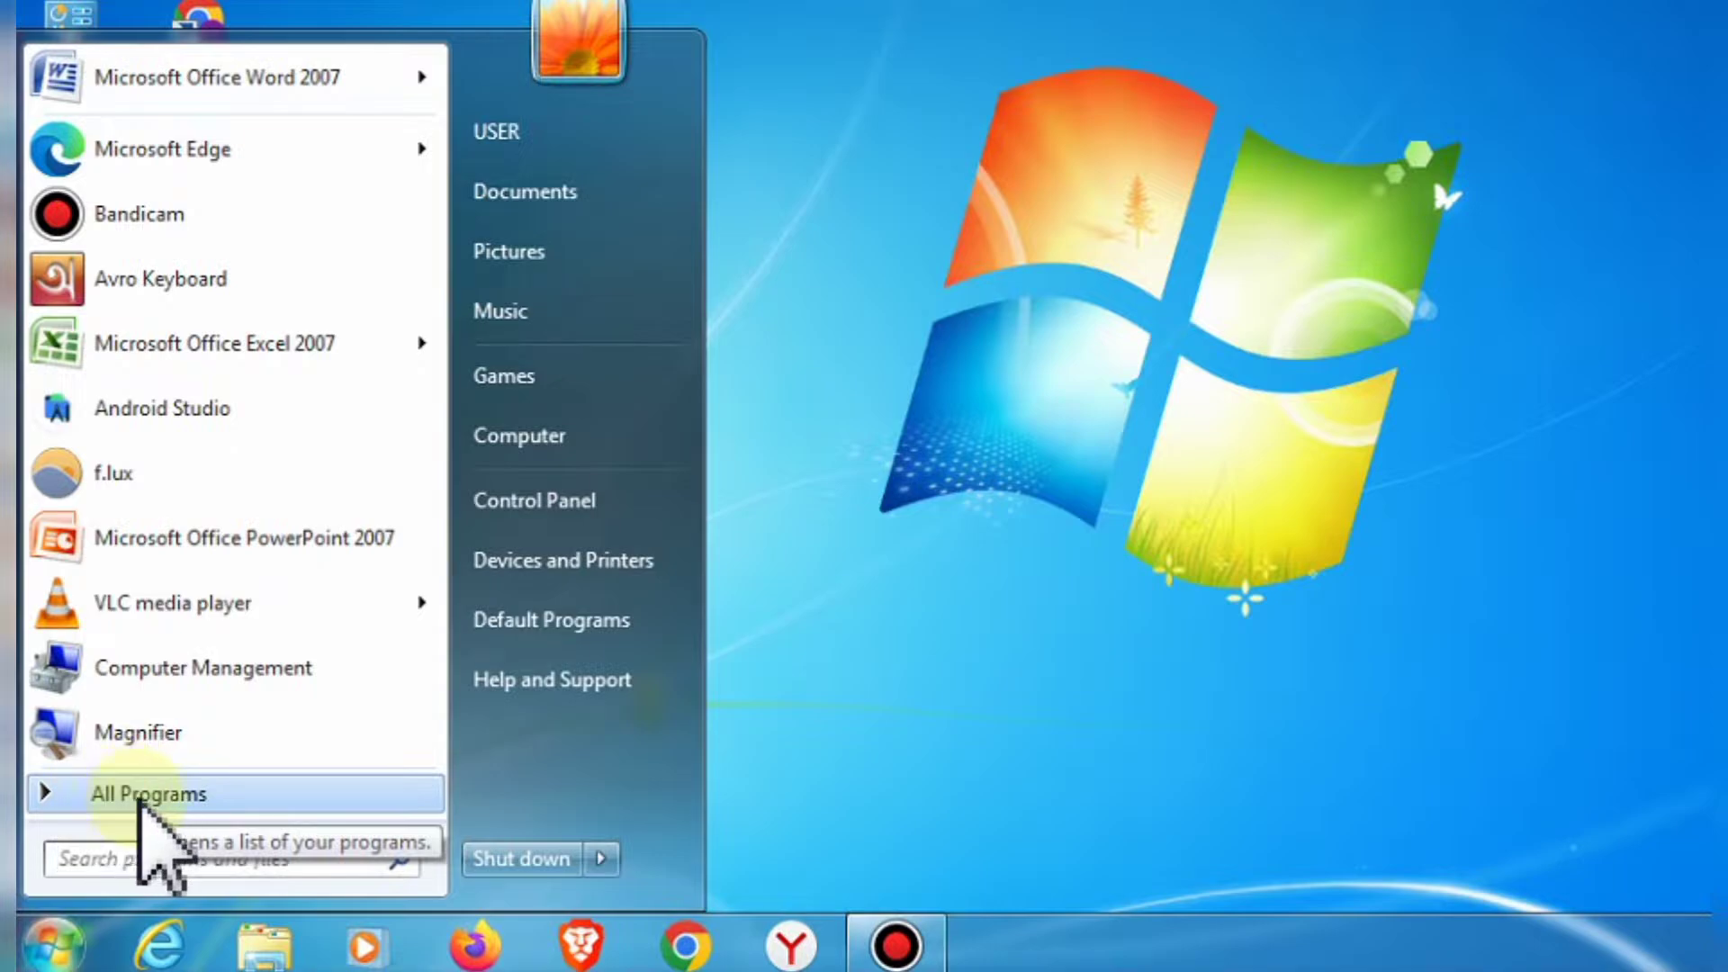
- Launch Microsoft Office Word 2007, restore its window down from full size, and widen it
{"action": "left_click", "coordinate": [213, 796]}
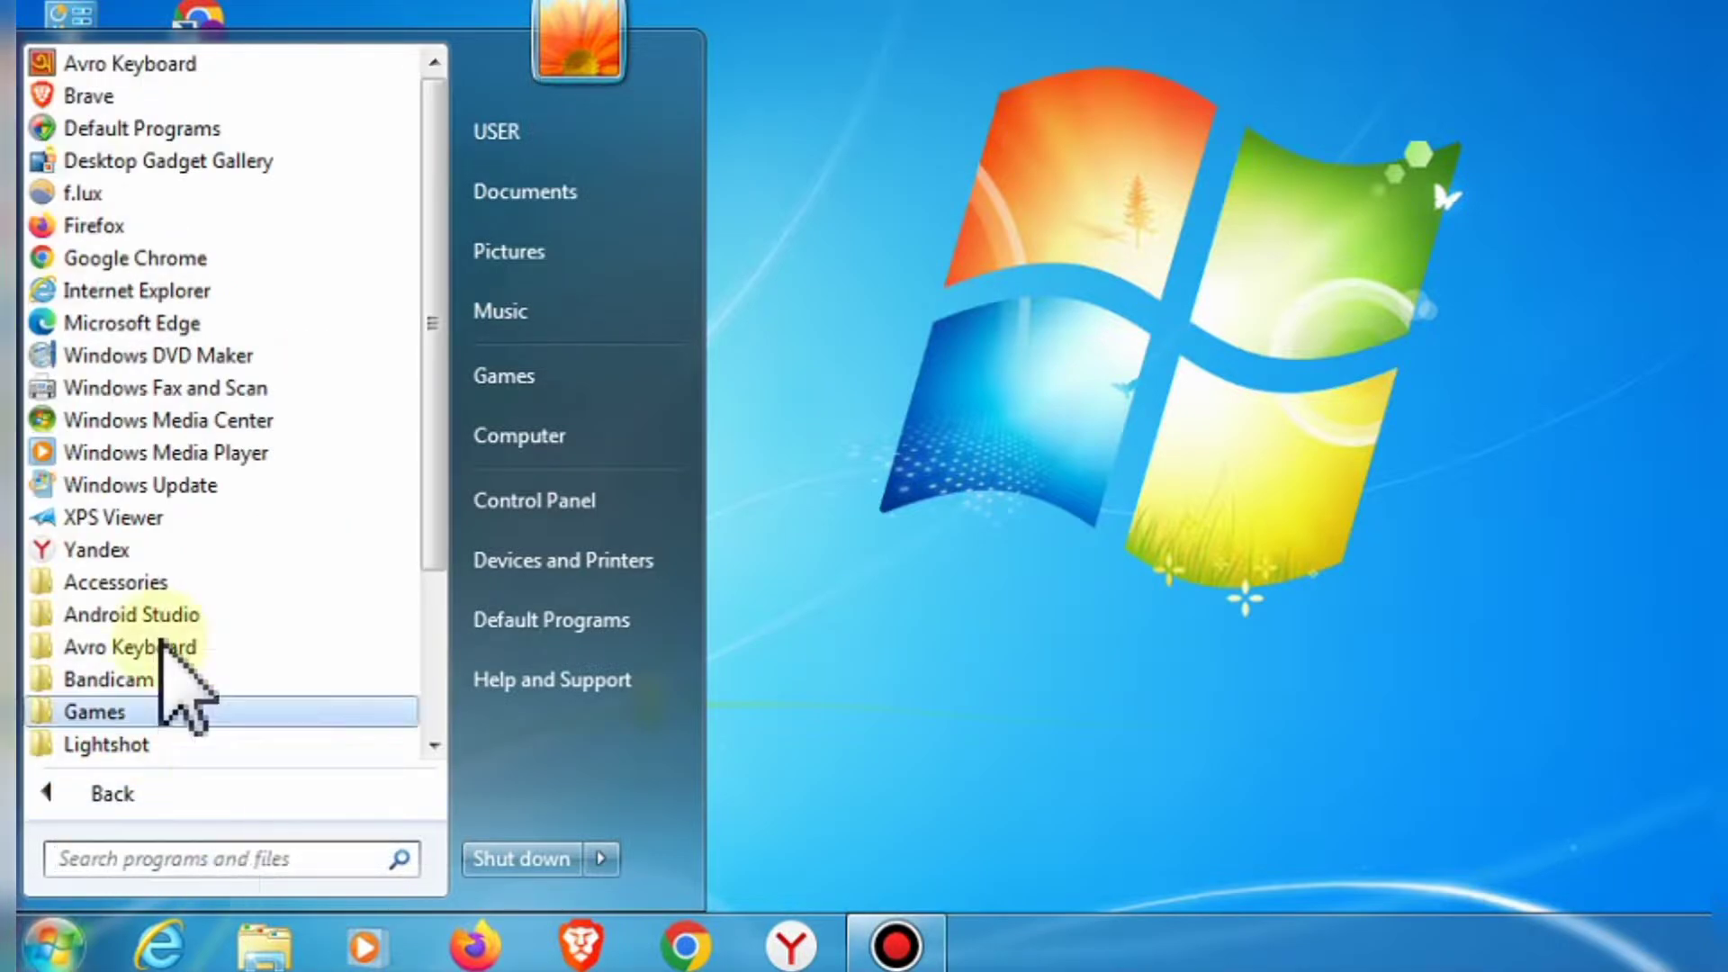
{"action": "scroll", "coordinate": [153, 491], "scroll_direction": "down", "scroll_amount": 2}
{"action": "scroll", "coordinate": [144, 481], "scroll_direction": "down", "scroll_amount": 1}
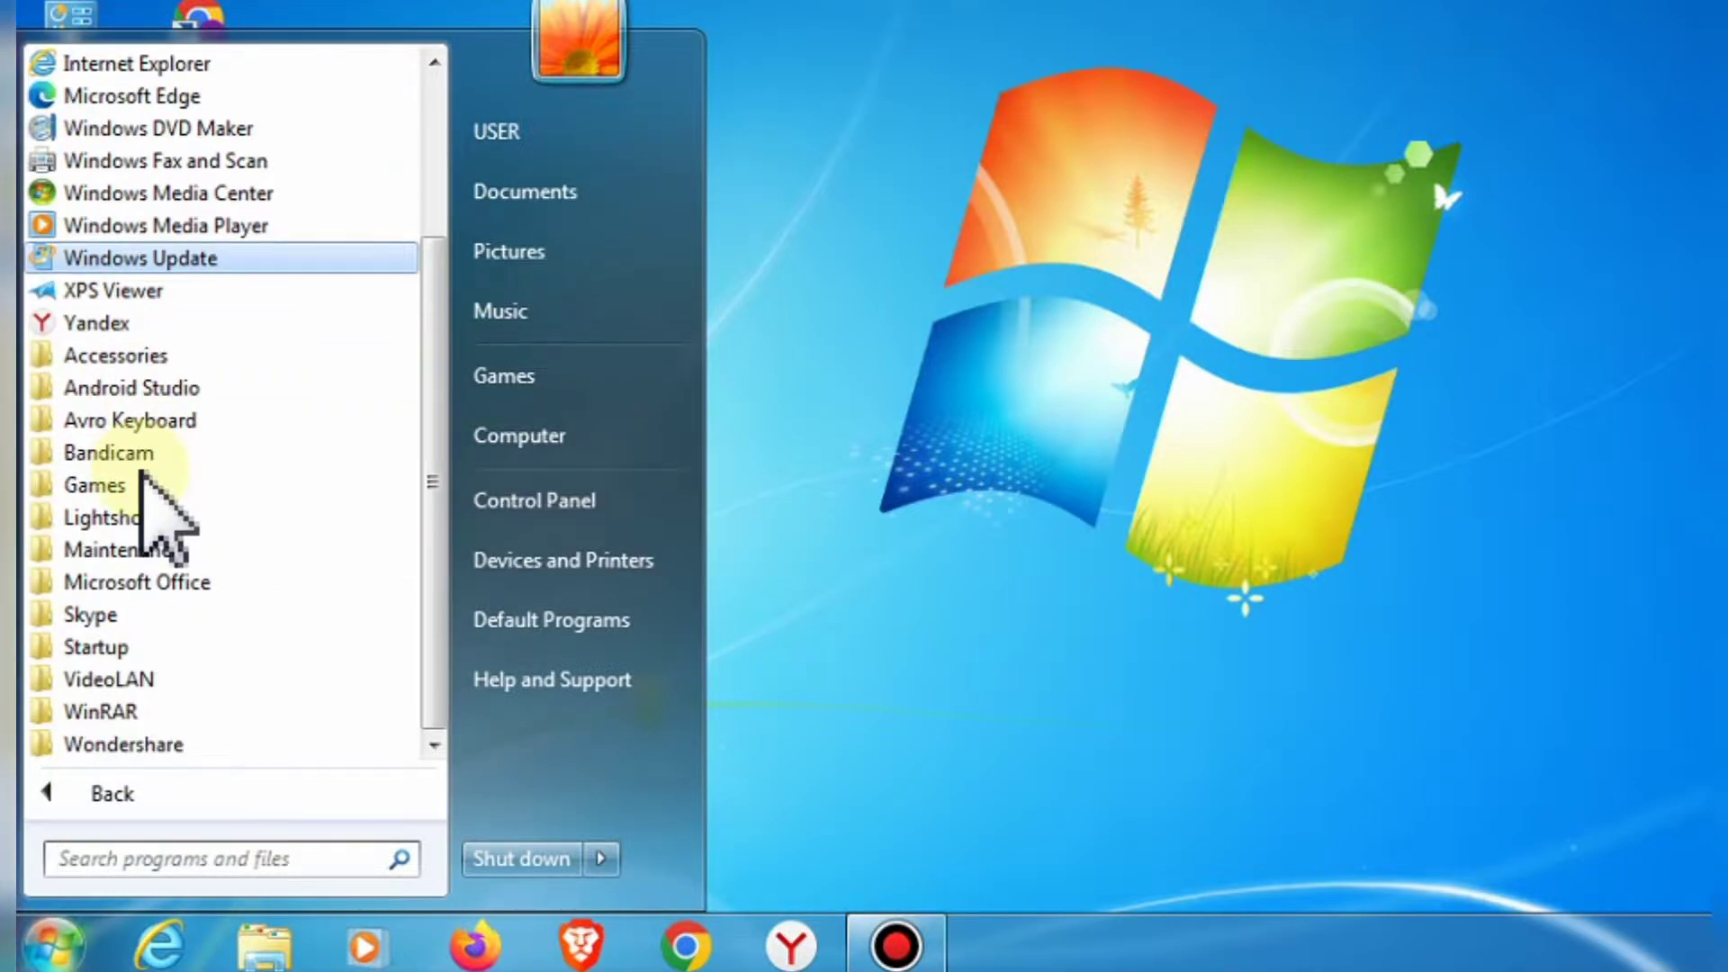
{"action": "left_click", "coordinate": [141, 583]}
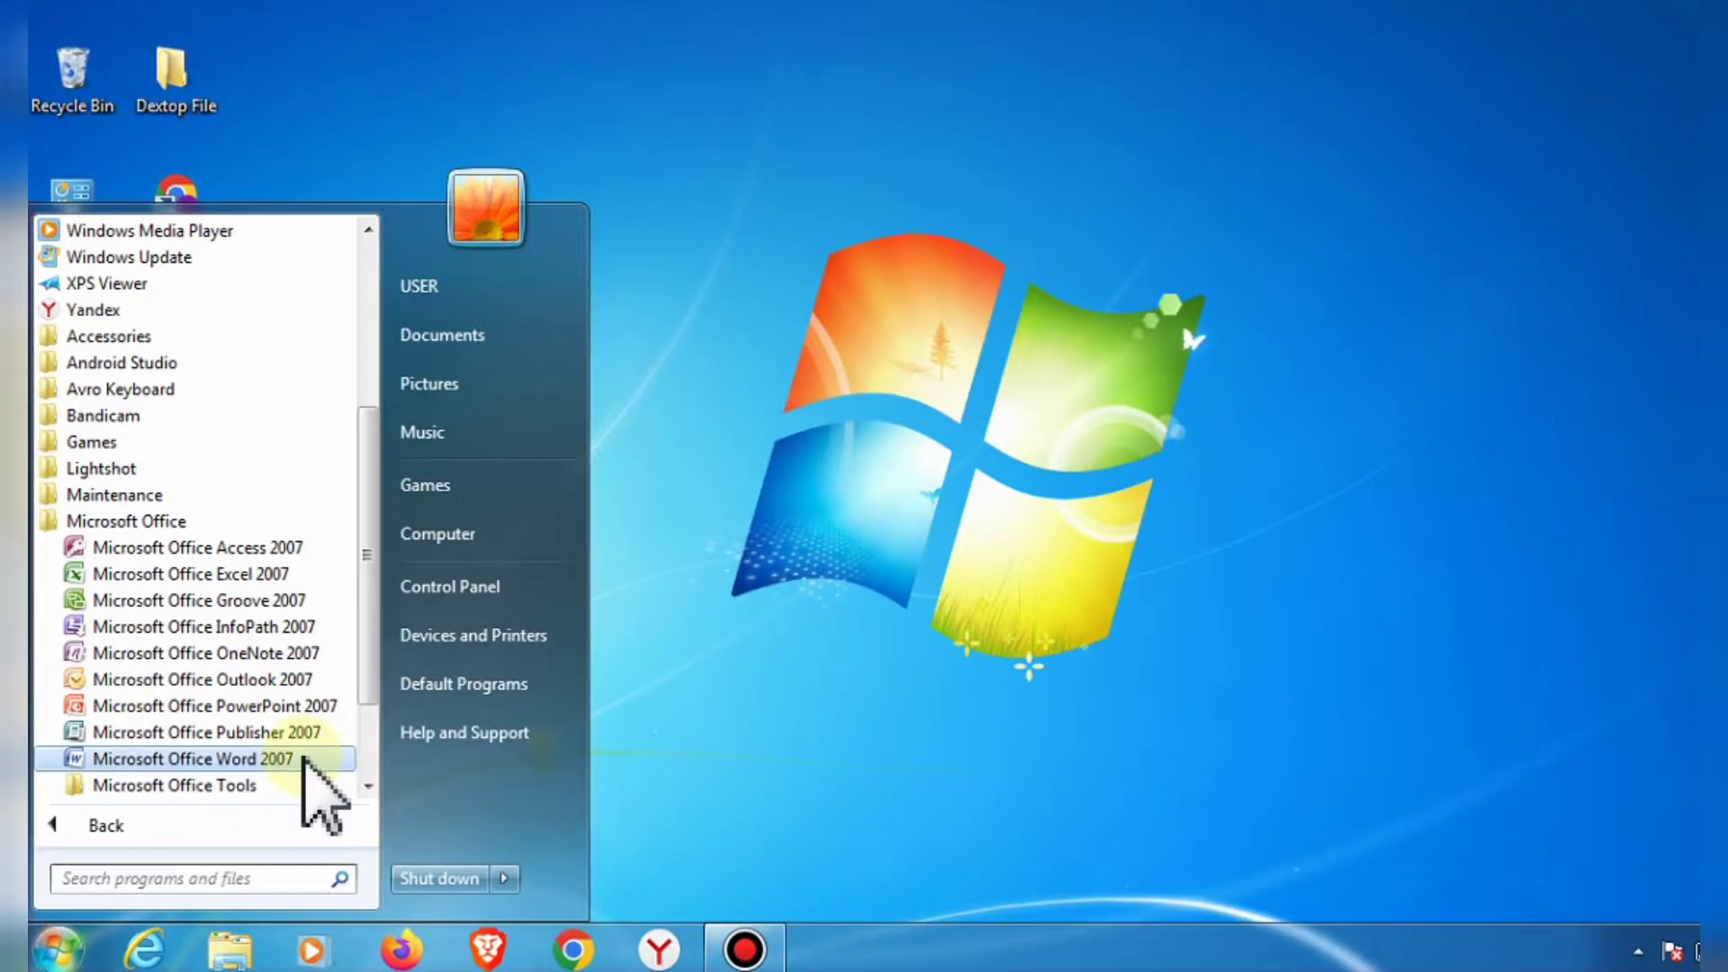
{"action": "left_click", "coordinate": [225, 758]}
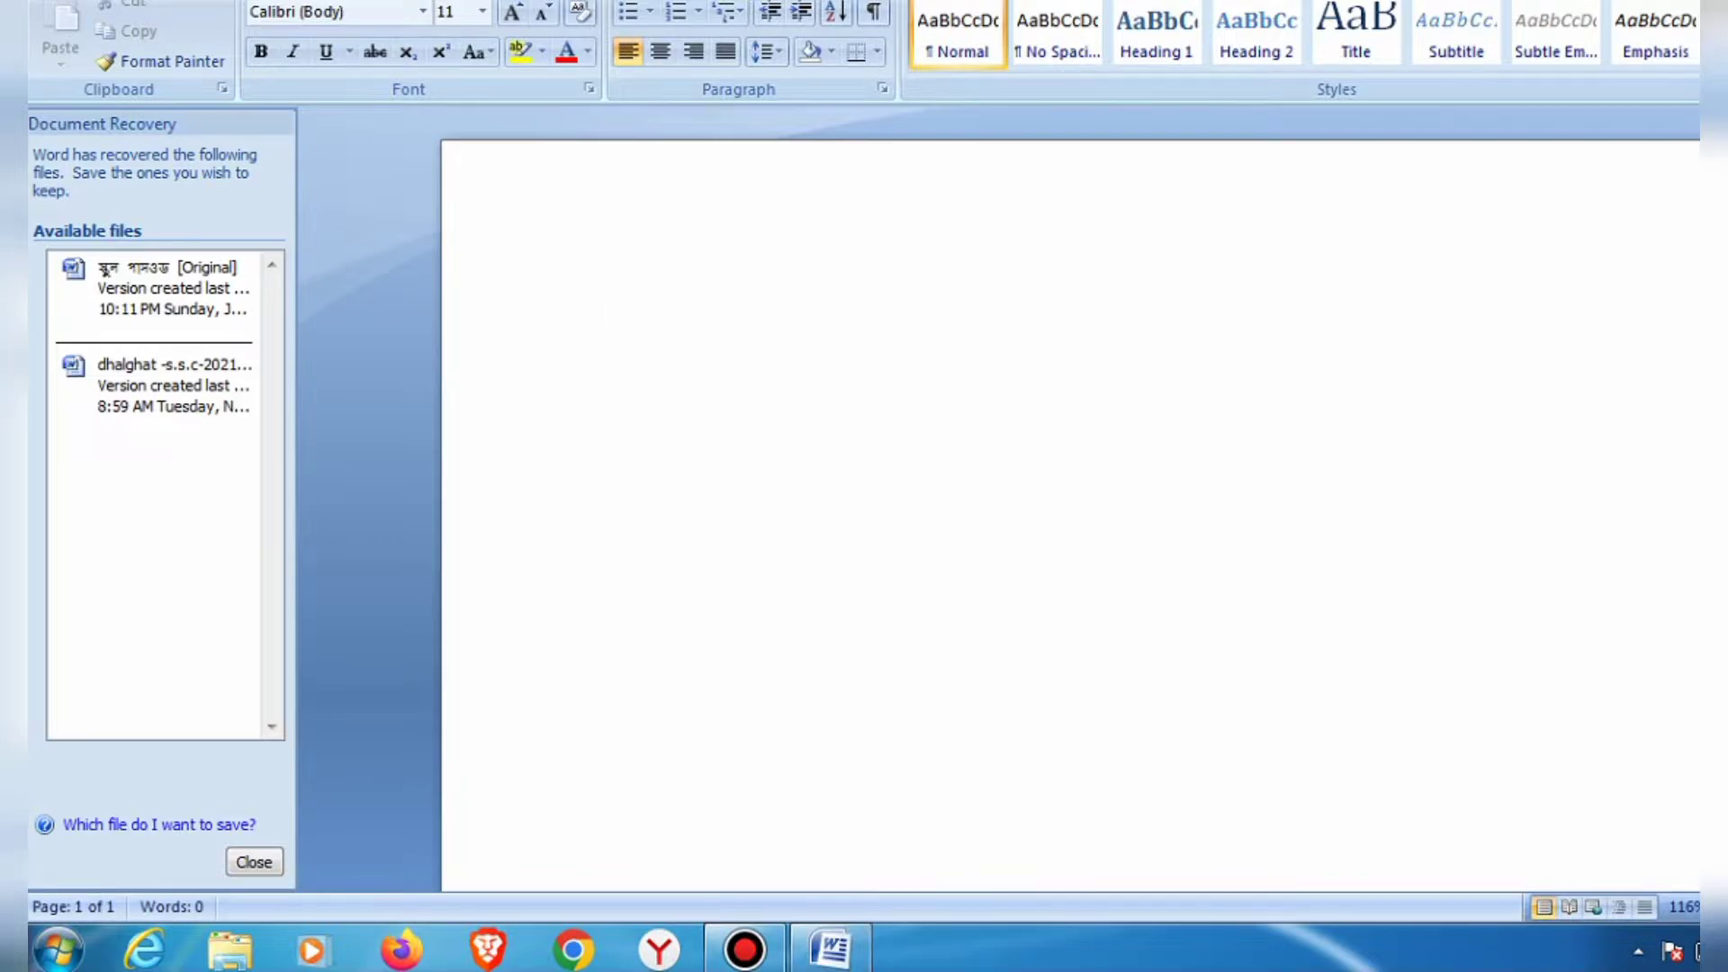
{"action": "left_click", "coordinate": [1696, 2]}
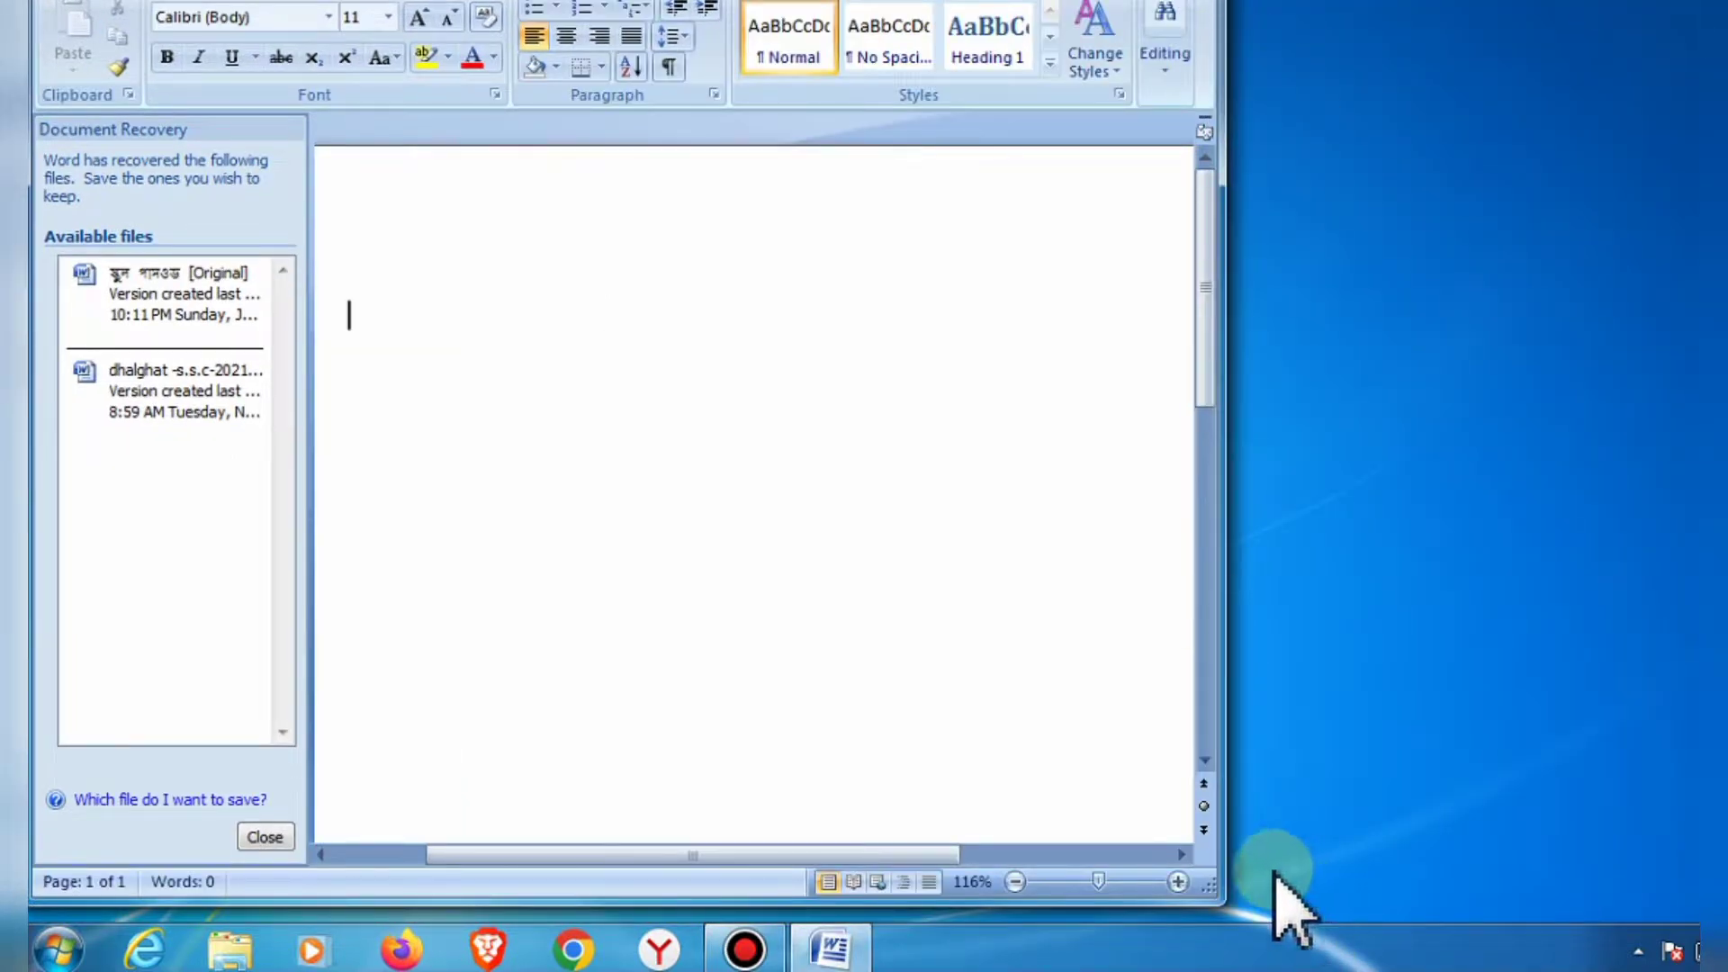
{"action": "left_click_drag", "start_coordinate": [1210, 889], "coordinate": [1665, 903]}
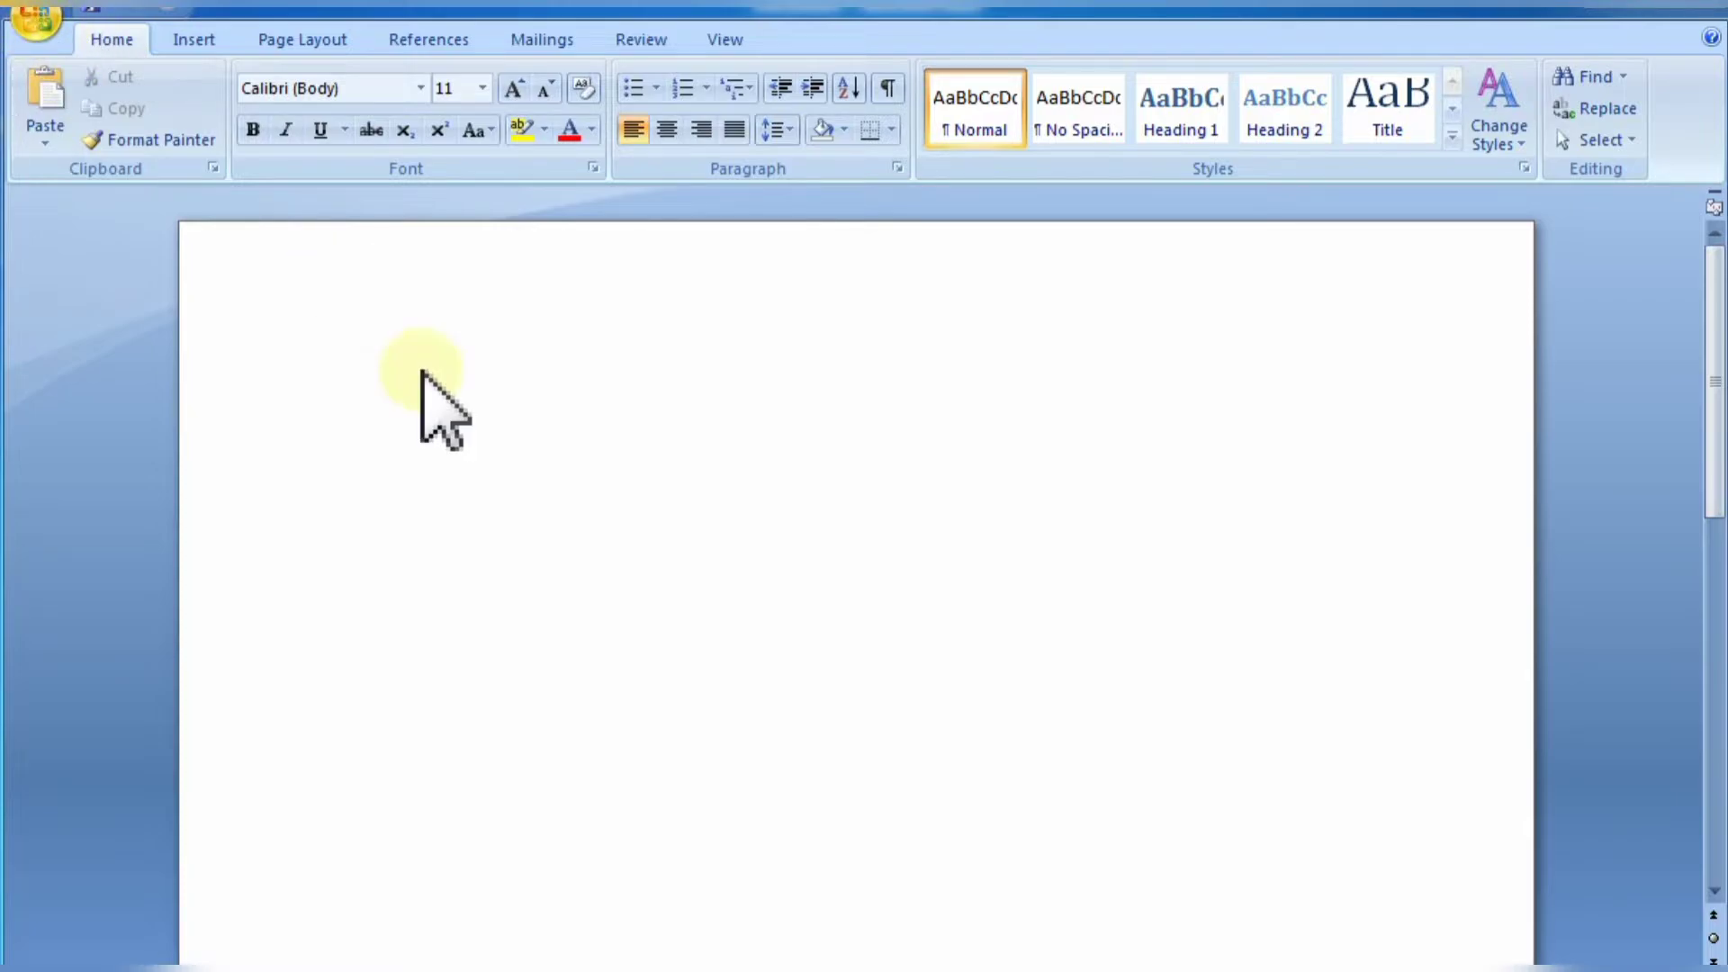
- Dismiss the Windows color scheme message and examine the document commands for Save As, Print, Prepare, Send and Publish
{"action": "left_click", "coordinate": [31, 27]}
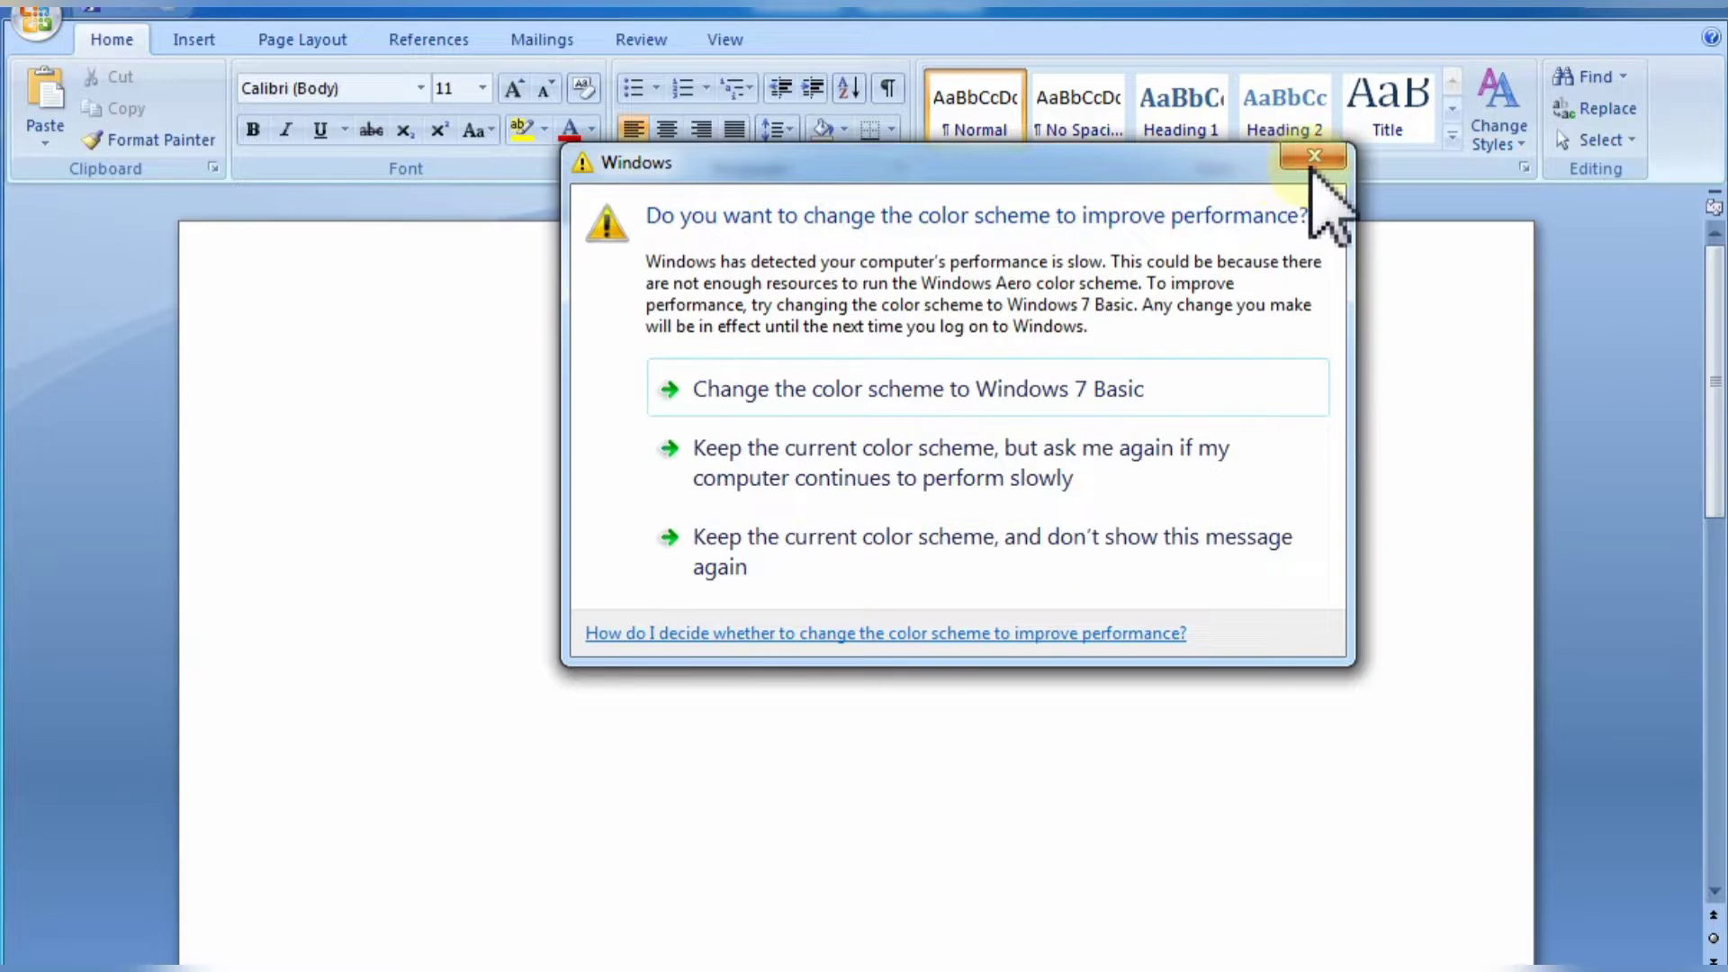
{"action": "left_click", "coordinate": [1312, 165]}
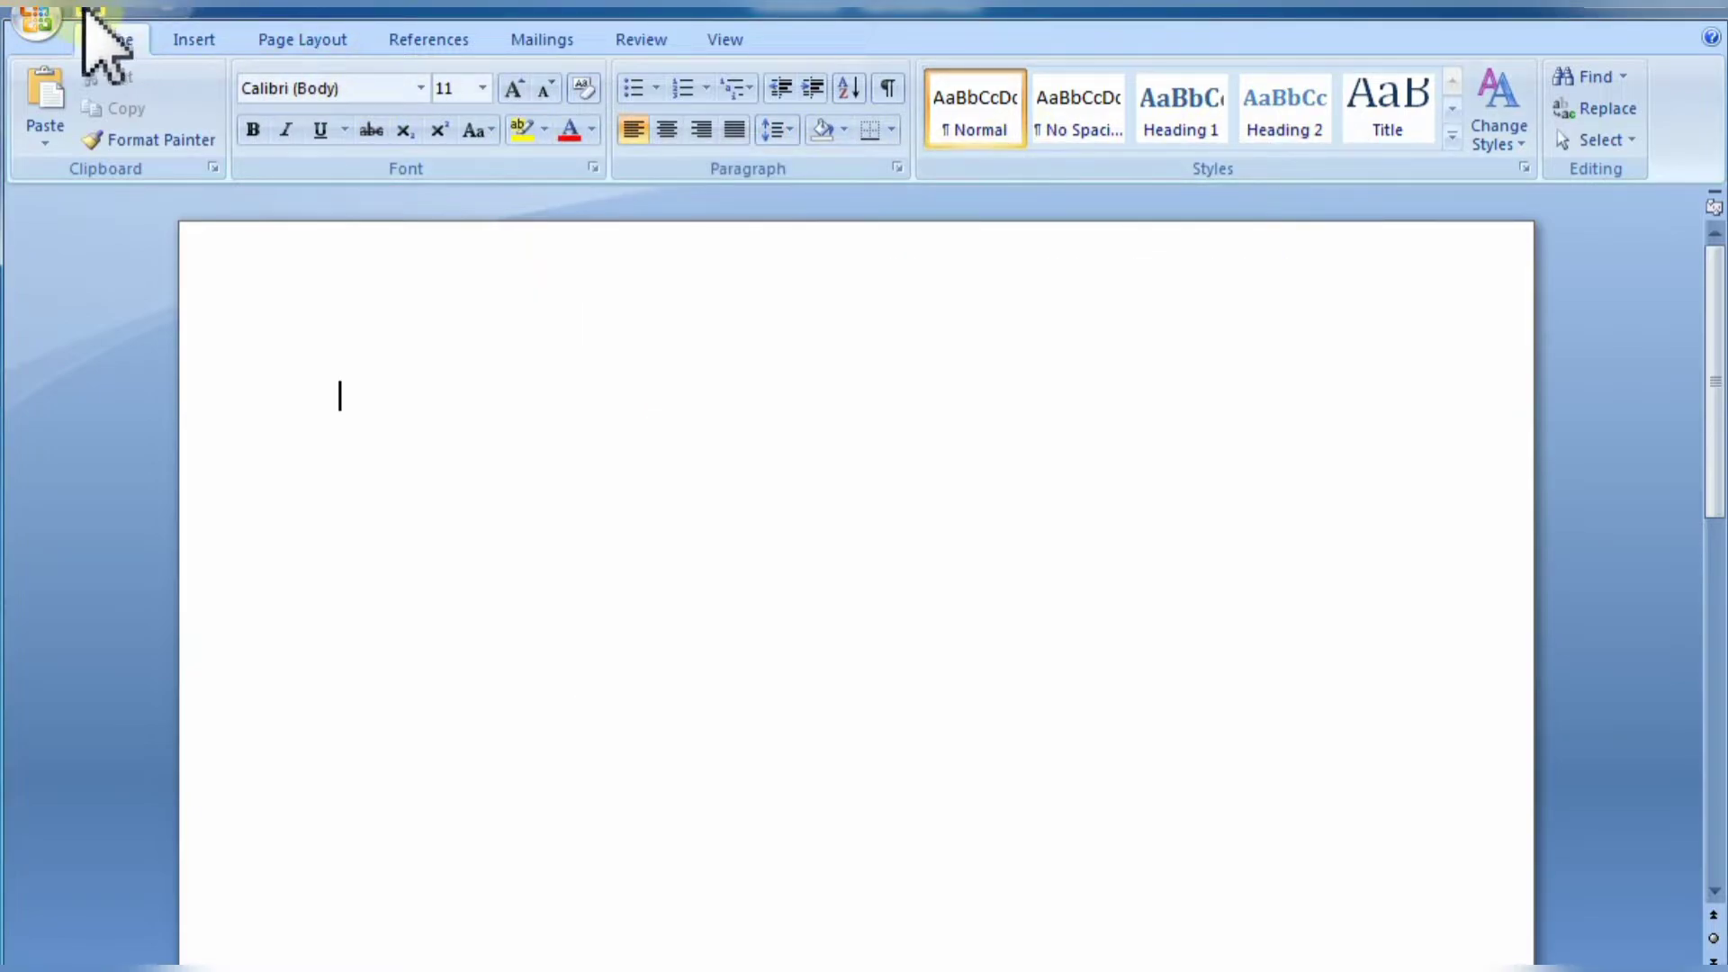
{"action": "left_click", "coordinate": [45, 23]}
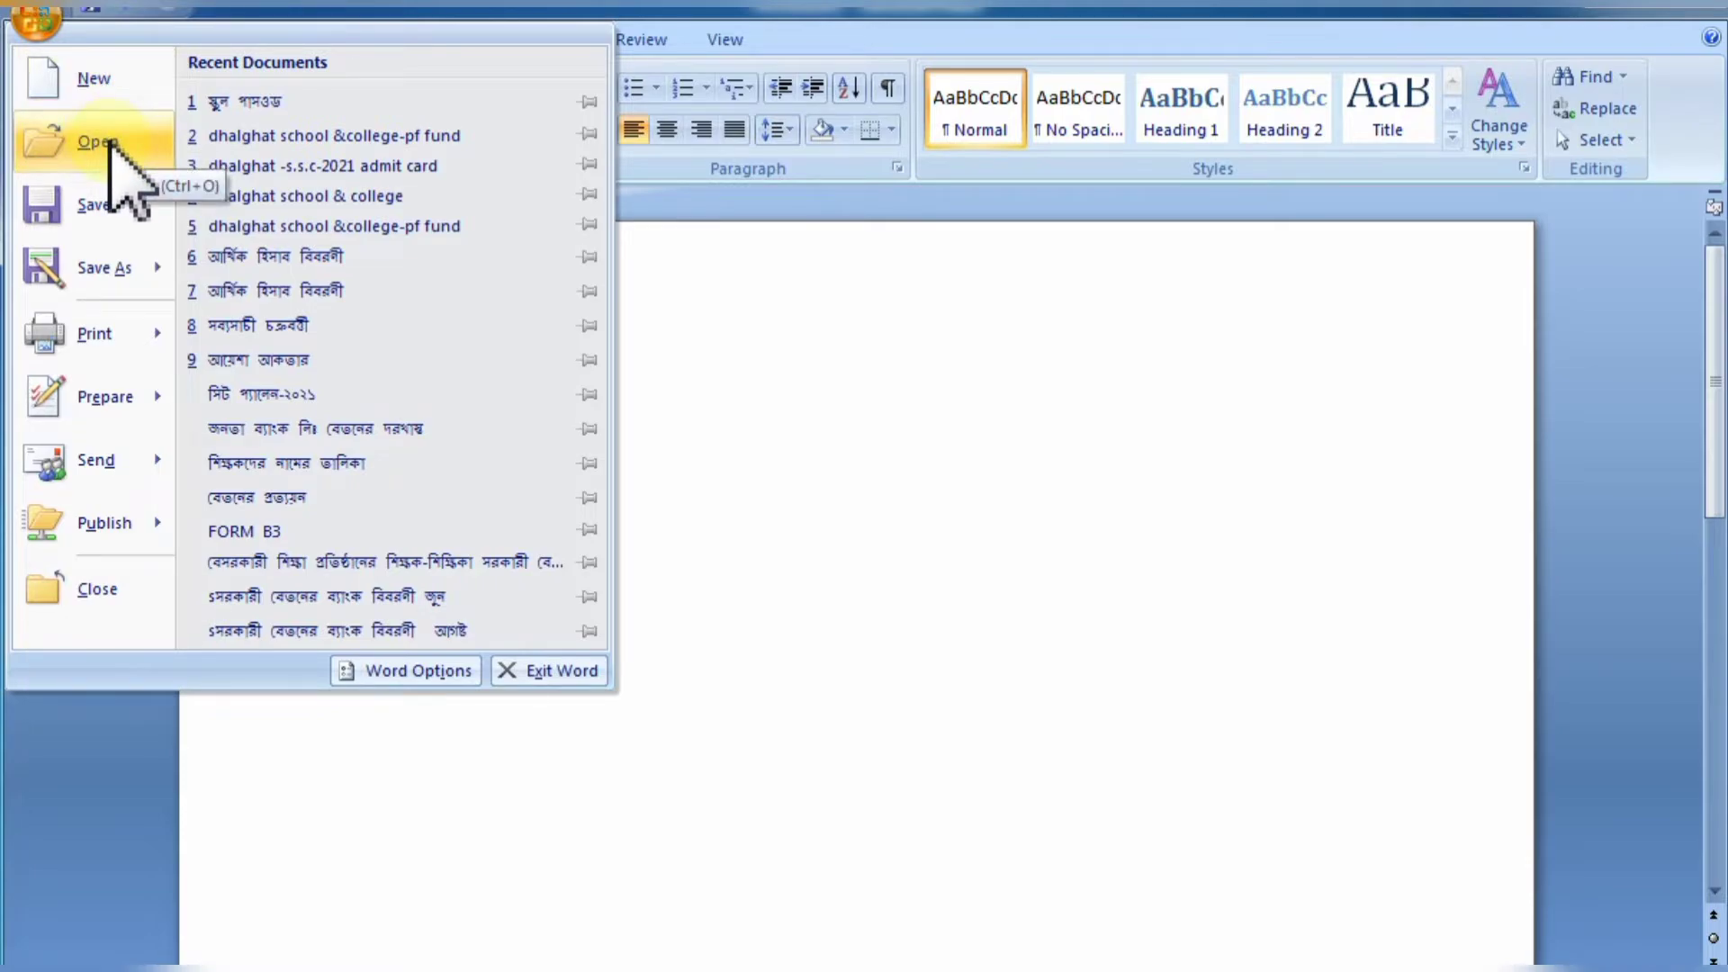
{"action": "mouse_move", "coordinate": [106, 261]}
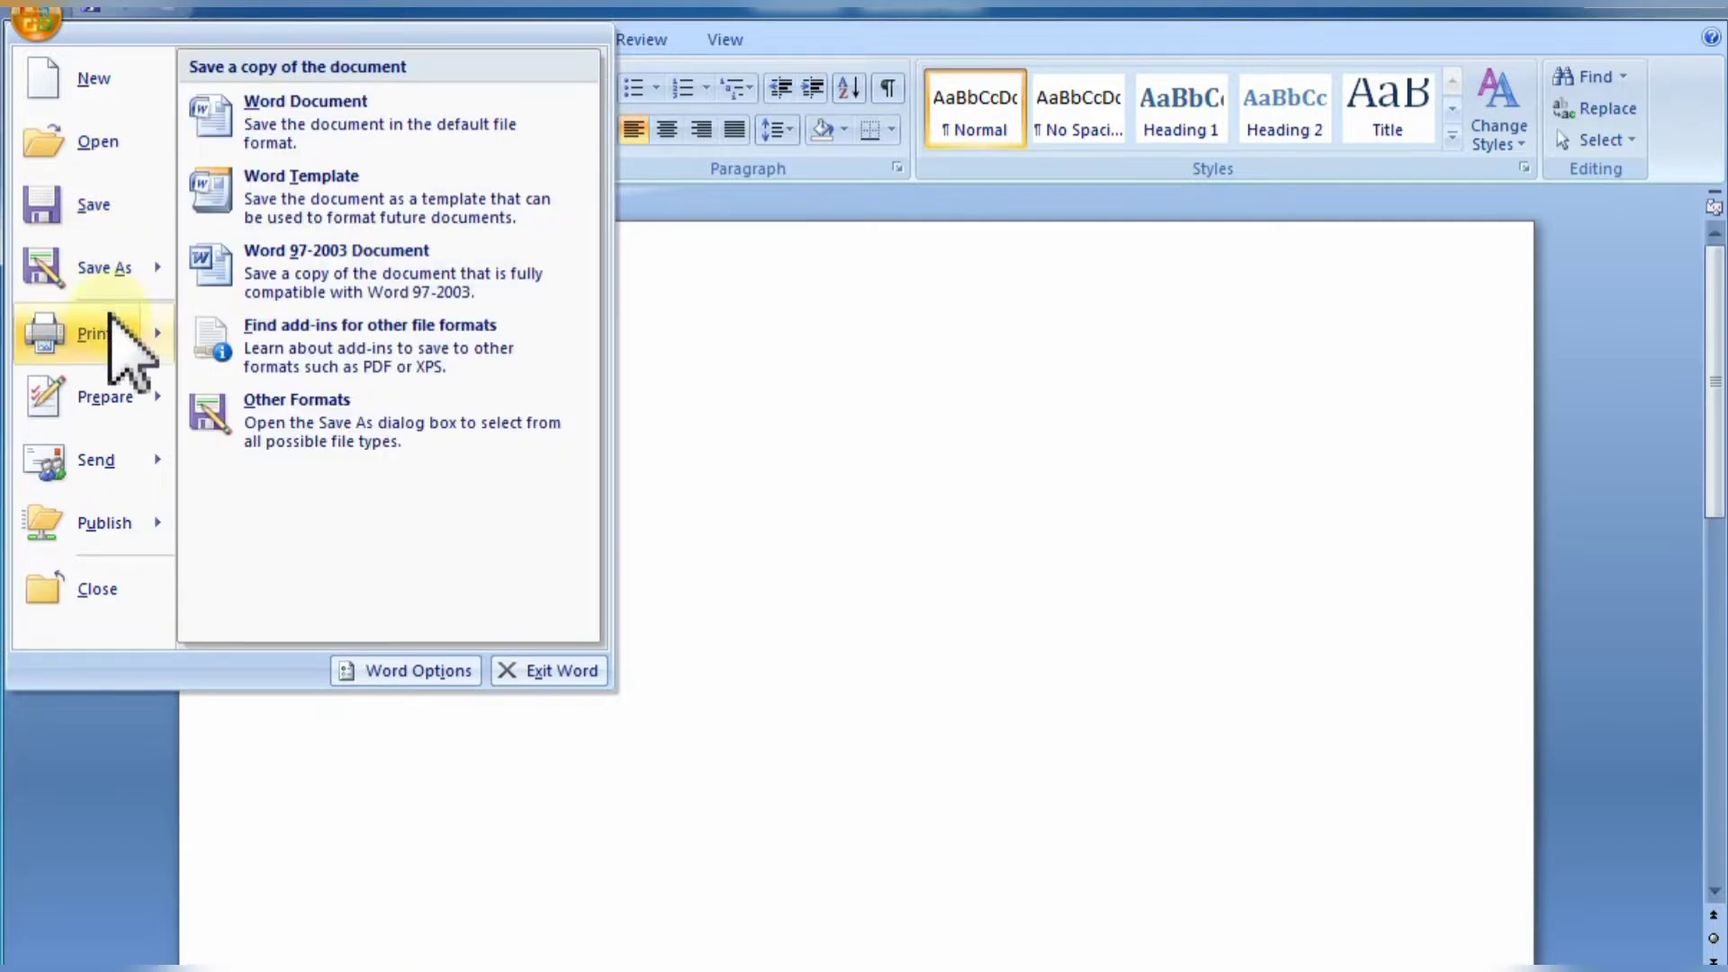
{"action": "mouse_move", "coordinate": [106, 326]}
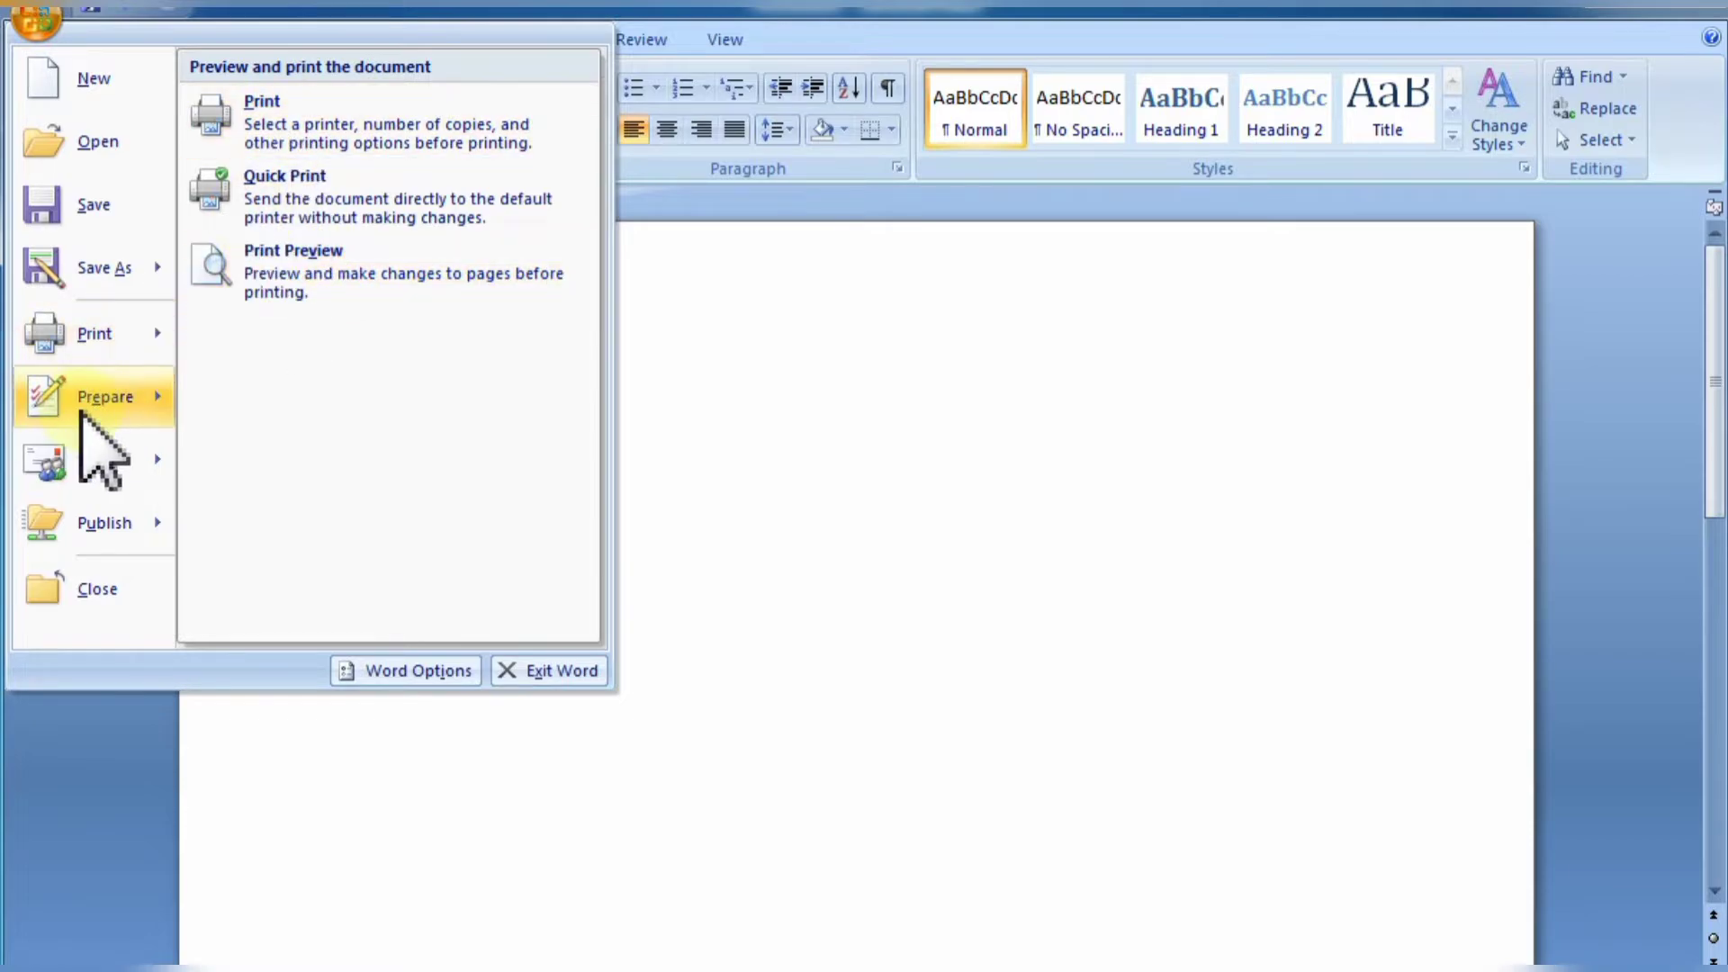
{"action": "mouse_move", "coordinate": [81, 413]}
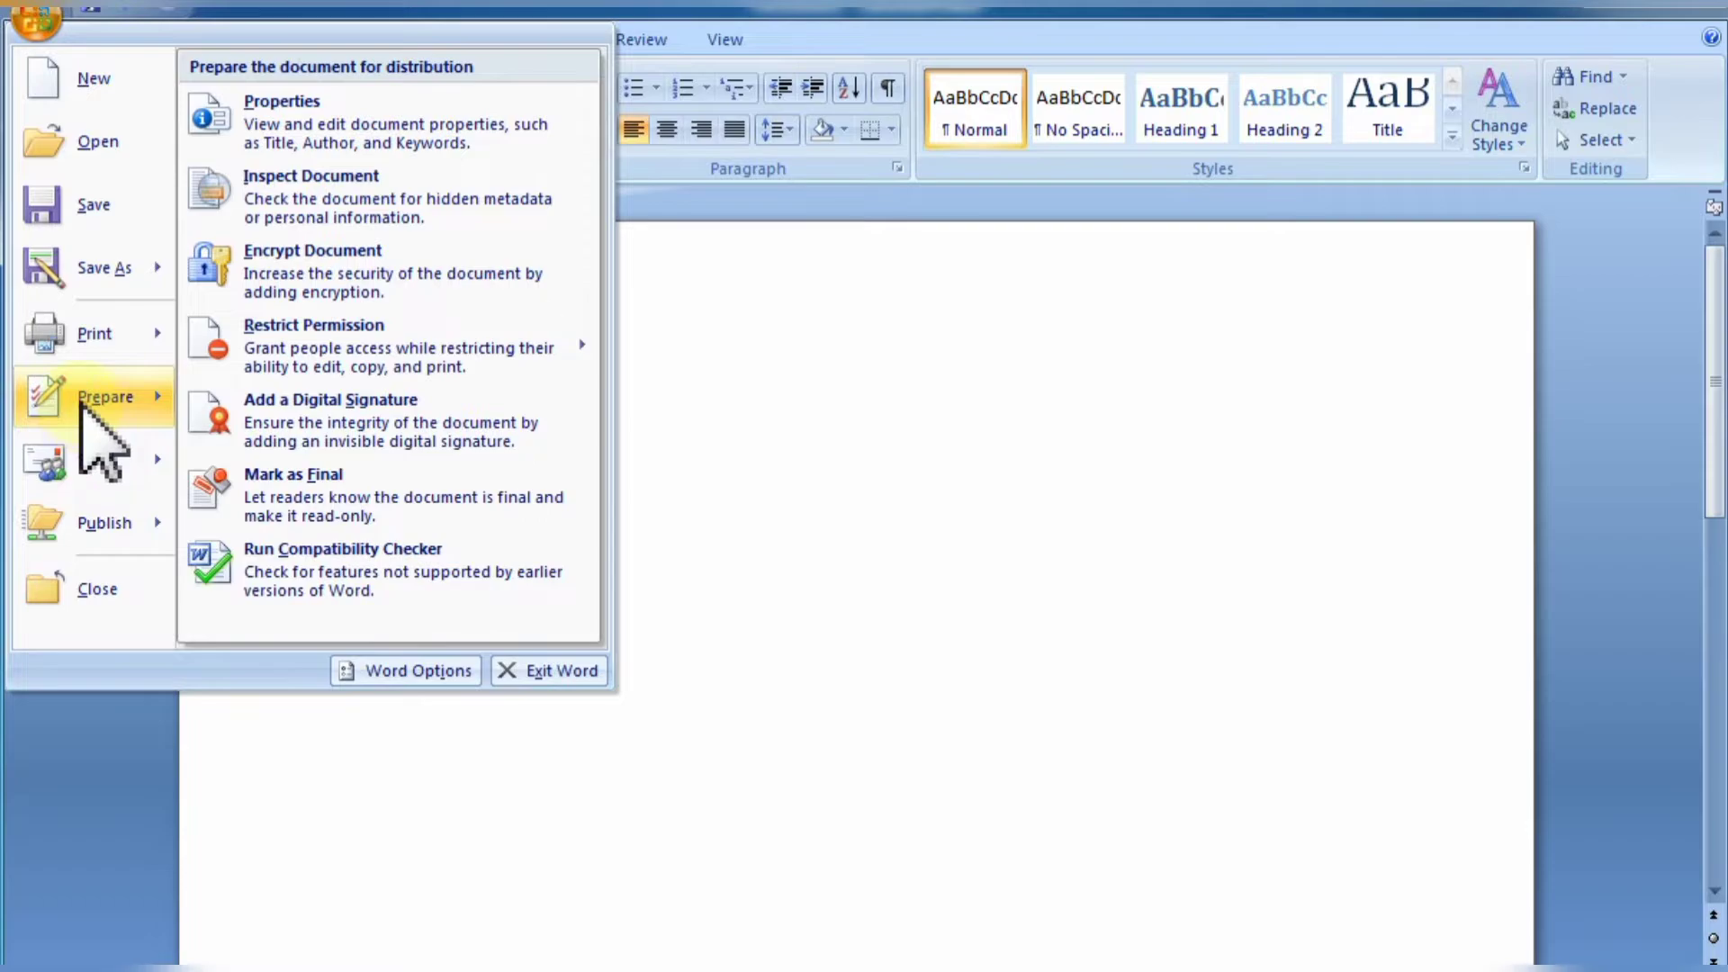
{"action": "mouse_move", "coordinate": [101, 464]}
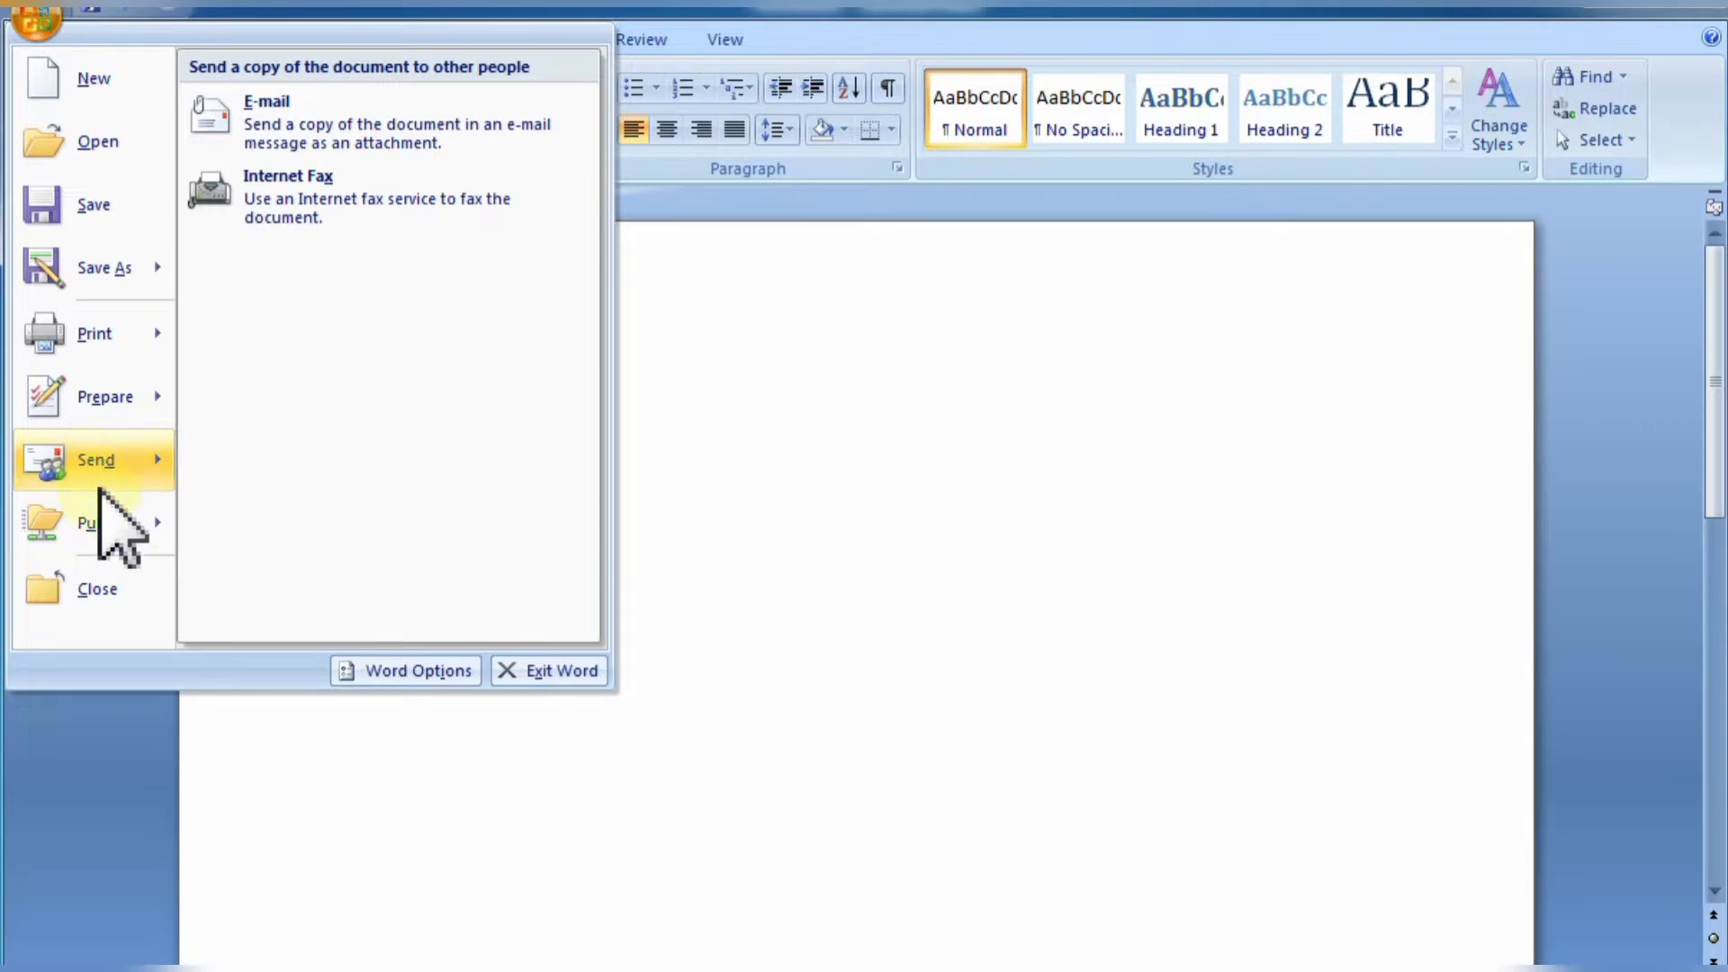
{"action": "mouse_move", "coordinate": [112, 538]}
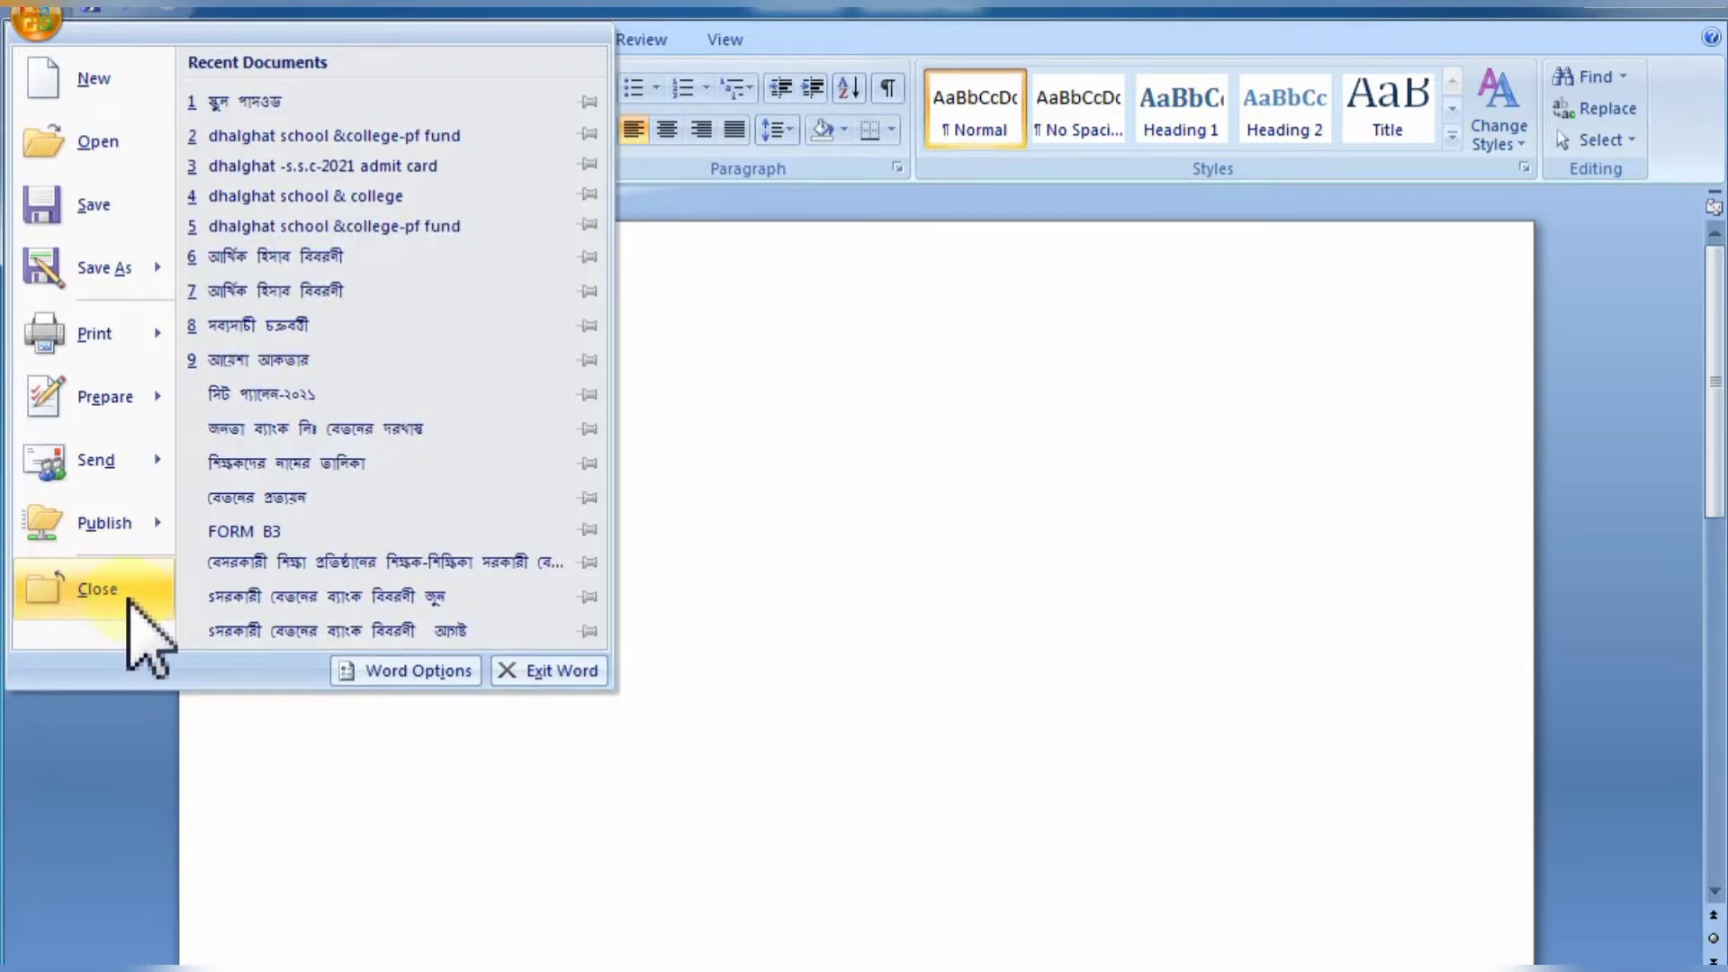
- Create a new document from the Blank document template
{"action": "left_click", "coordinate": [86, 77]}
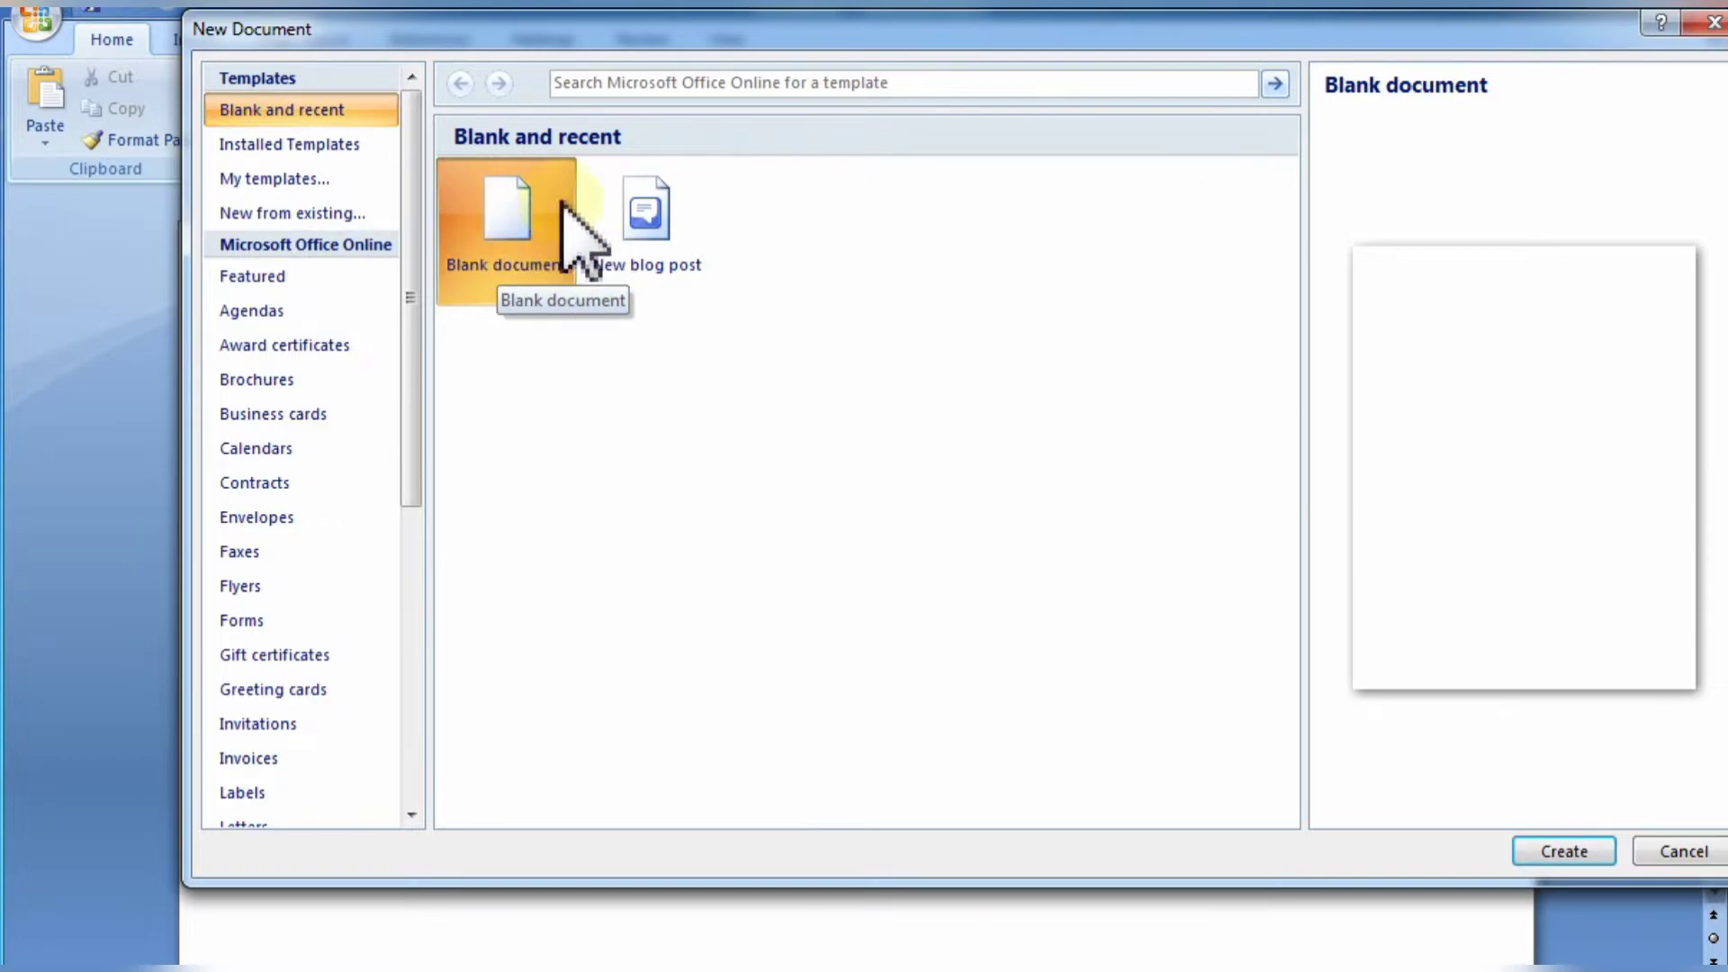
{"action": "left_click", "coordinate": [508, 236]}
{"action": "double_click", "coordinate": [508, 236]}
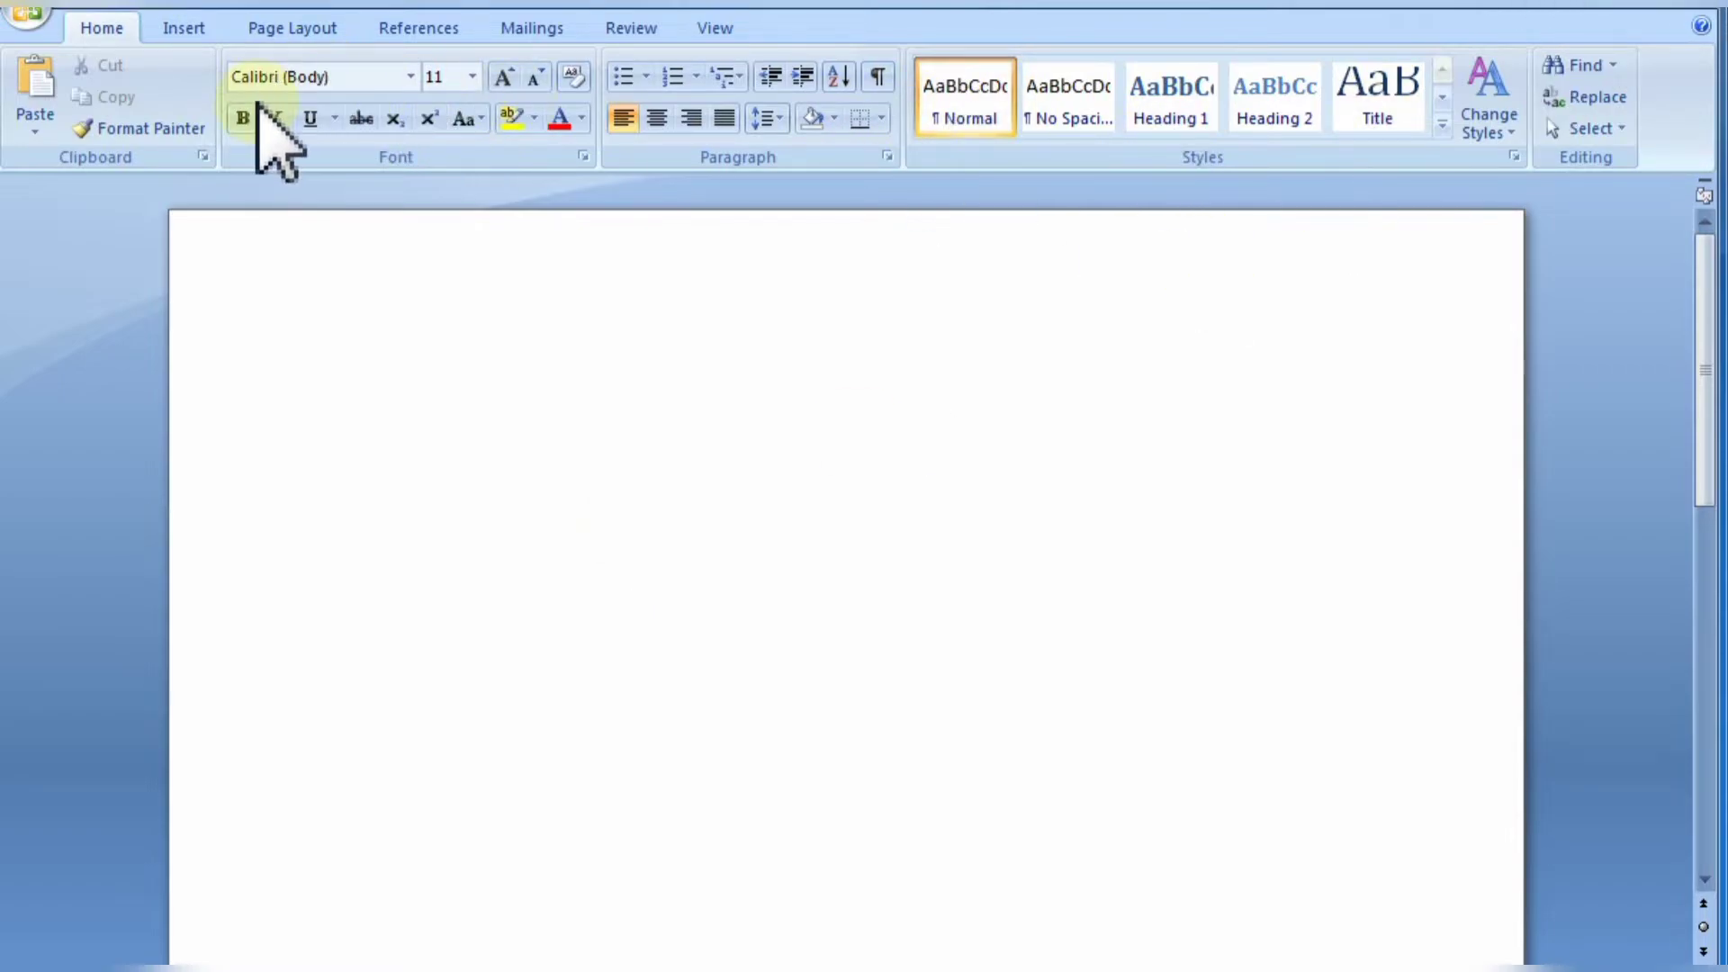
- Set the font of the empty document to Nikosh for Bangla text
{"action": "left_click", "coordinate": [410, 77]}
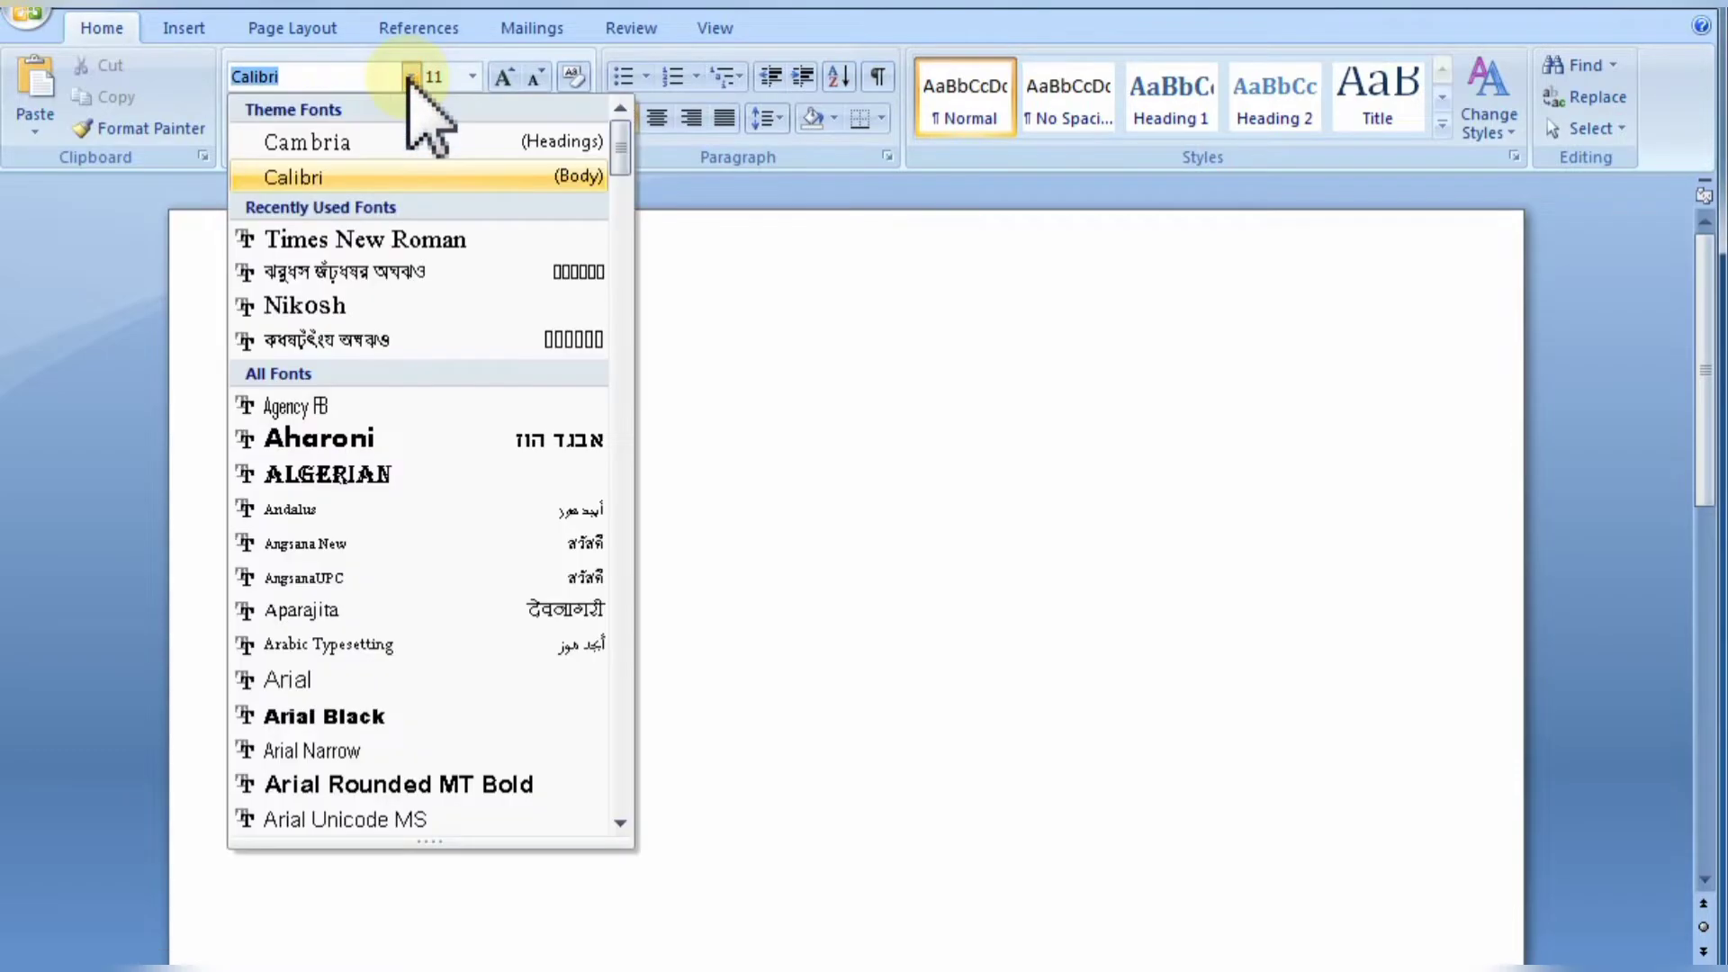
{"action": "left_click", "coordinate": [841, 405]}
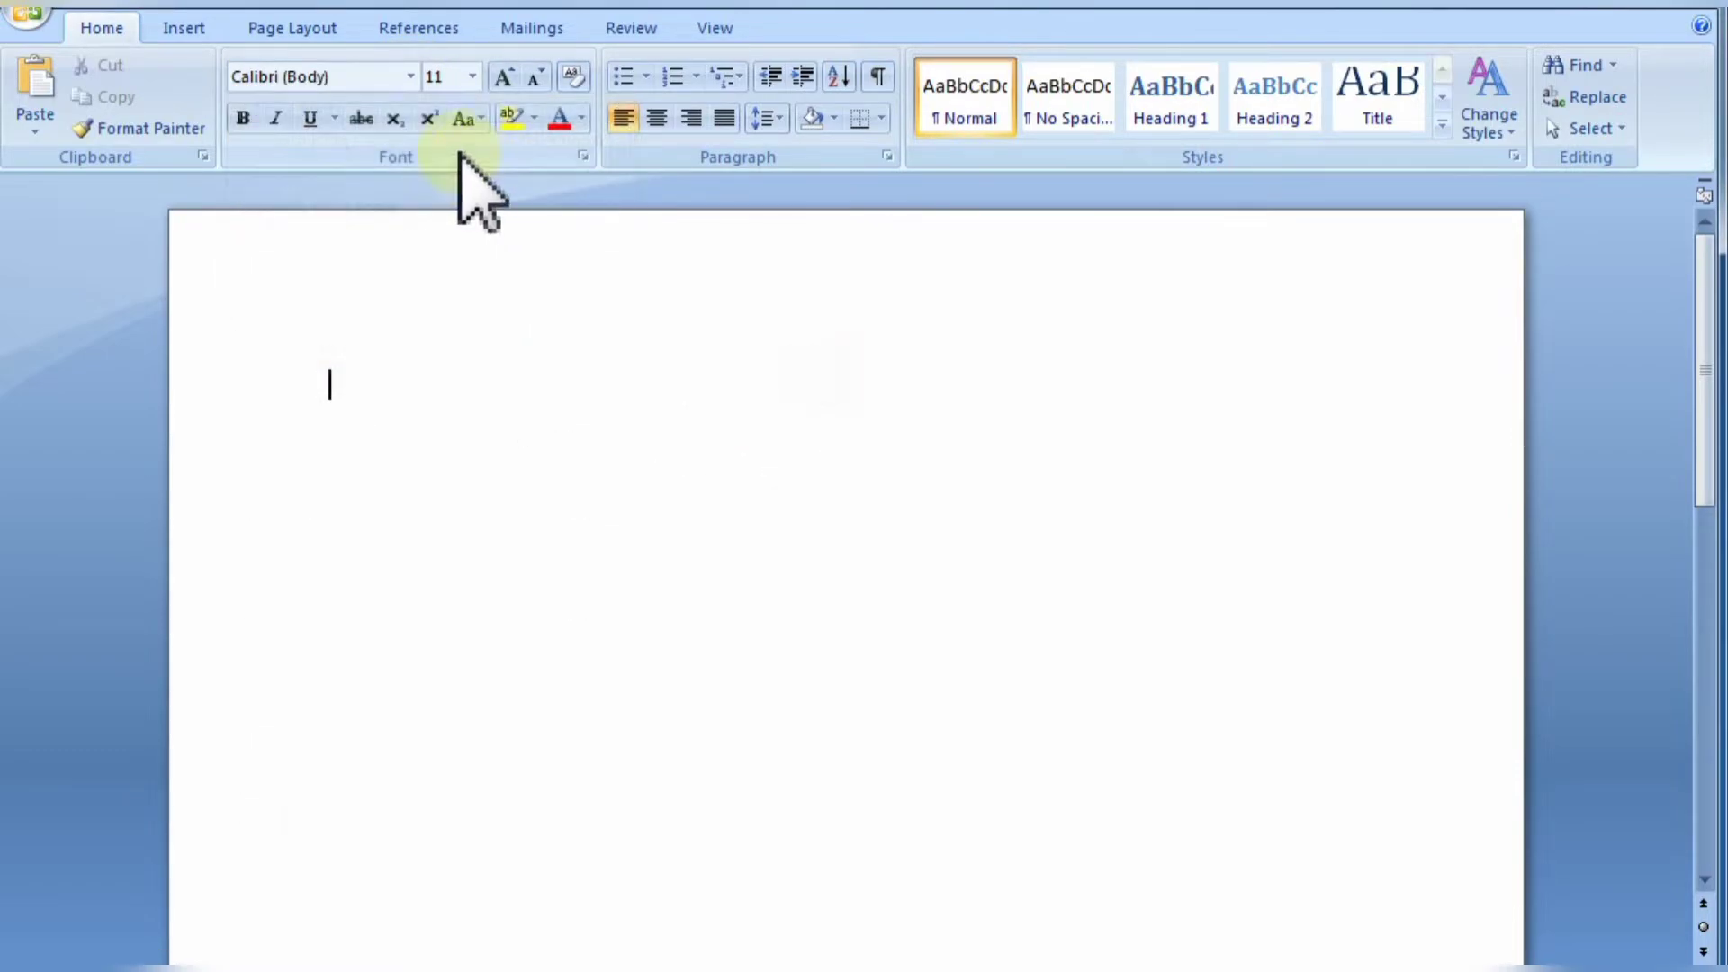
{"action": "left_click", "coordinate": [411, 77]}
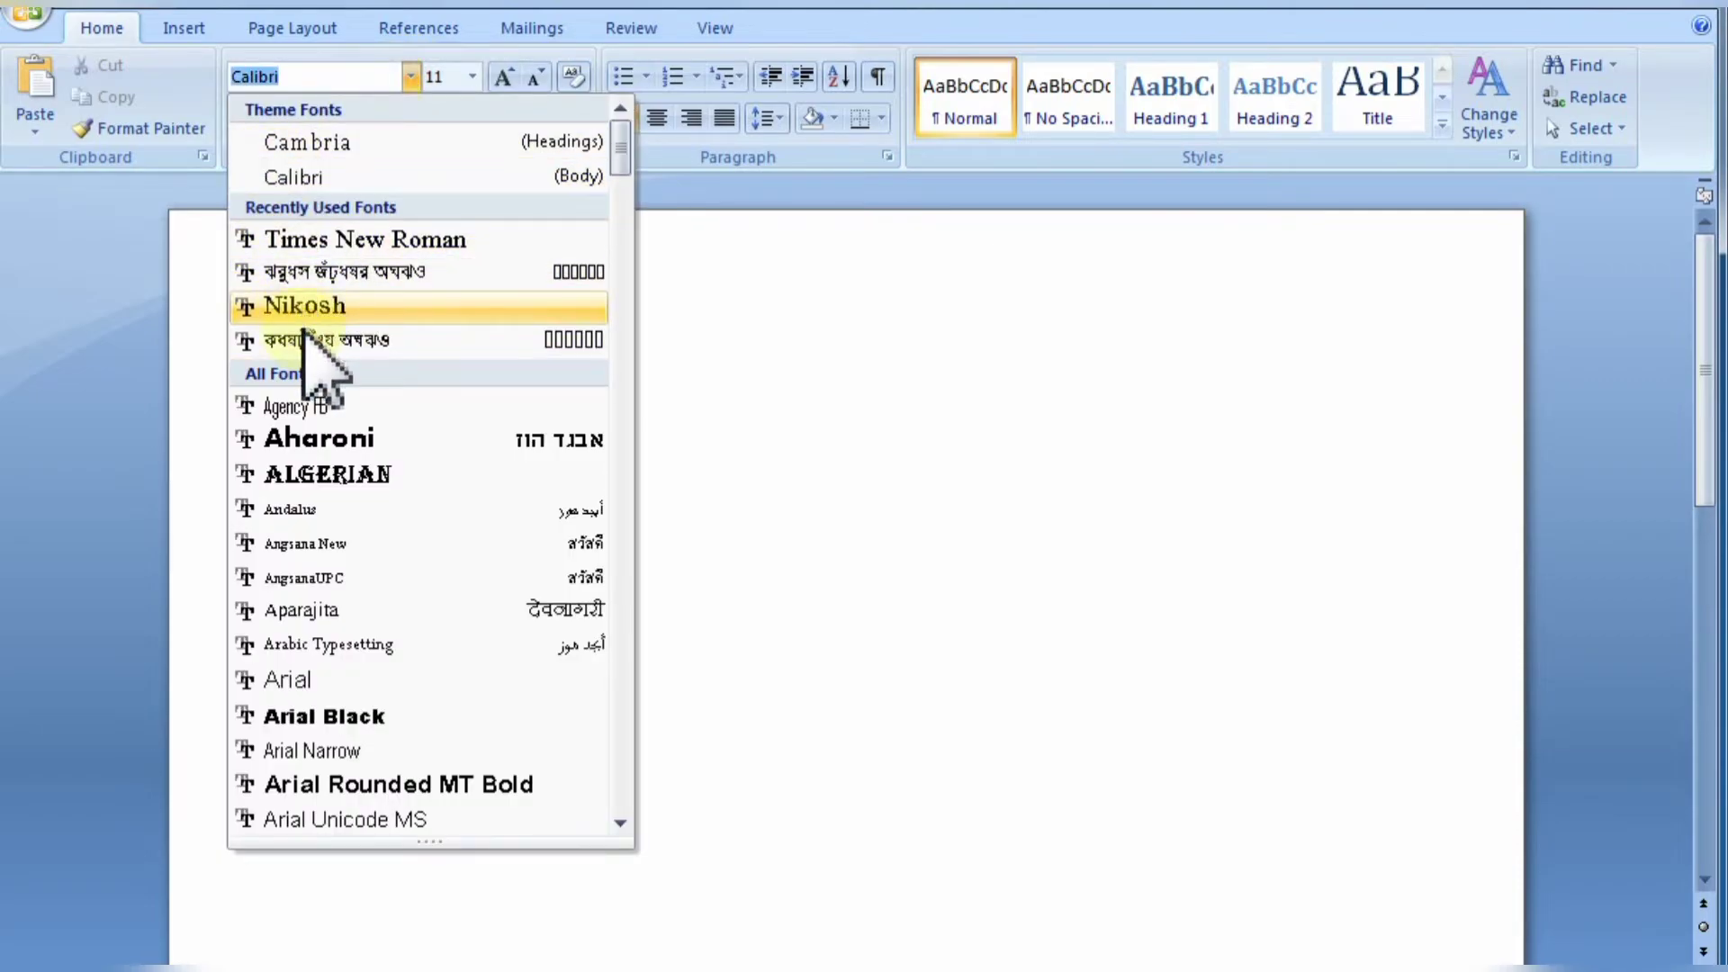
{"action": "scroll", "coordinate": [328, 430], "scroll_direction": "down", "scroll_amount": 4}
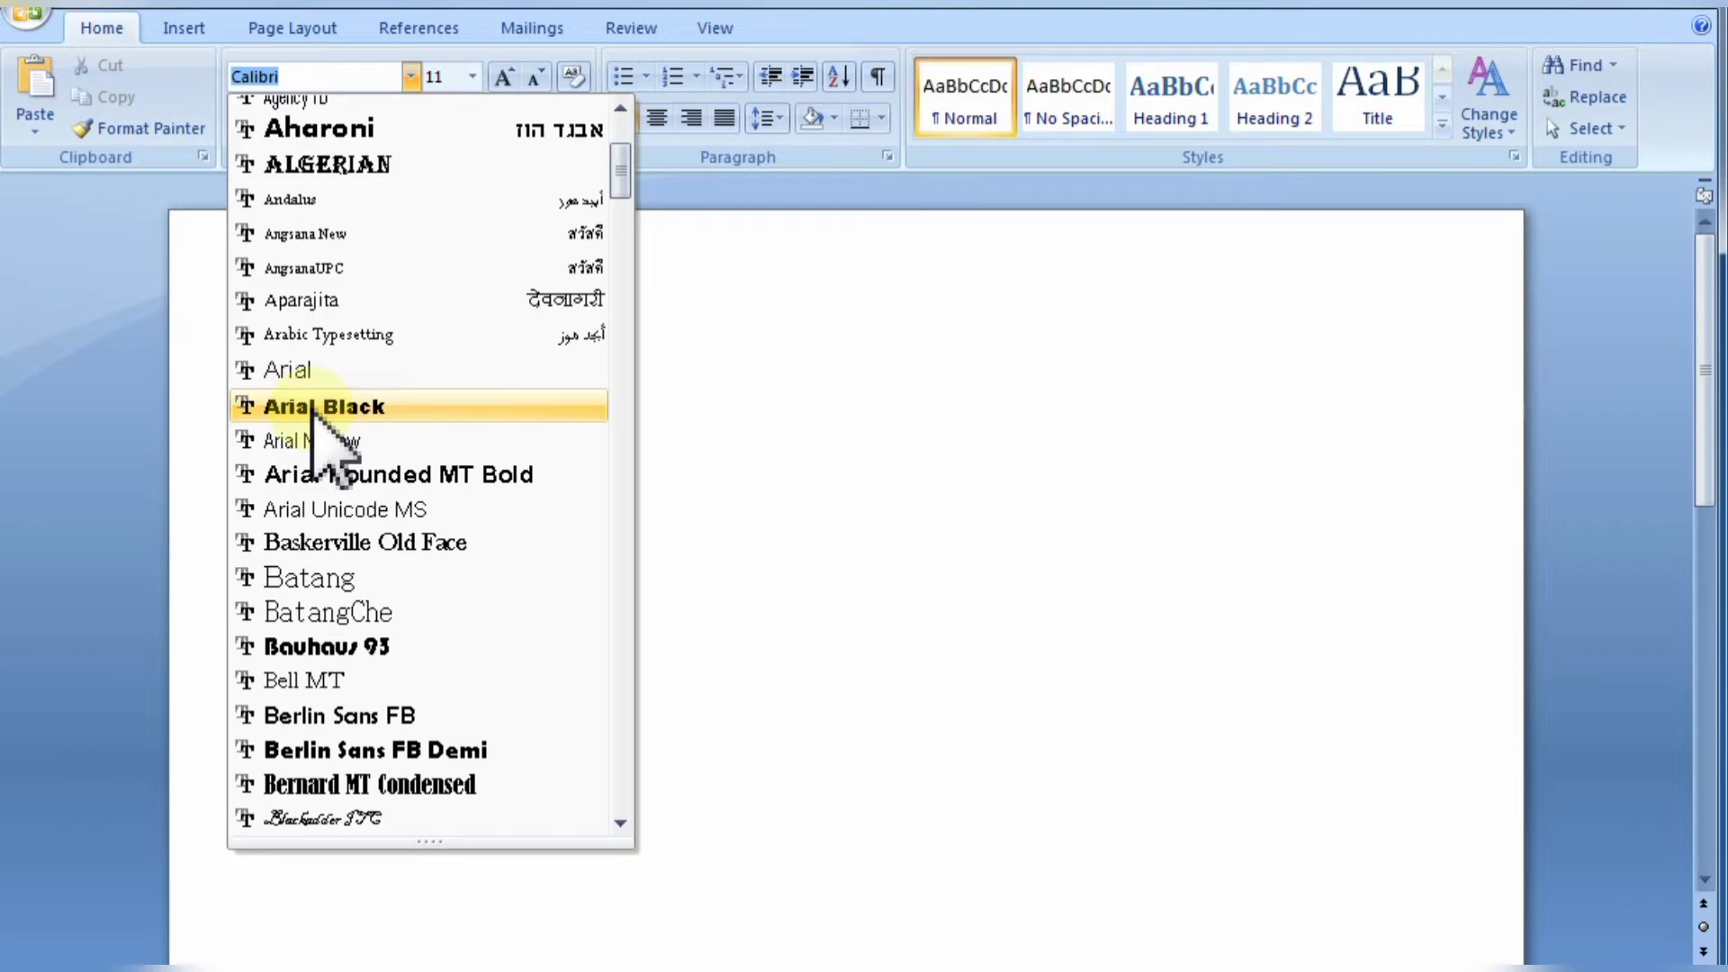
{"action": "scroll", "coordinate": [317, 401], "scroll_direction": "up", "scroll_amount": 4}
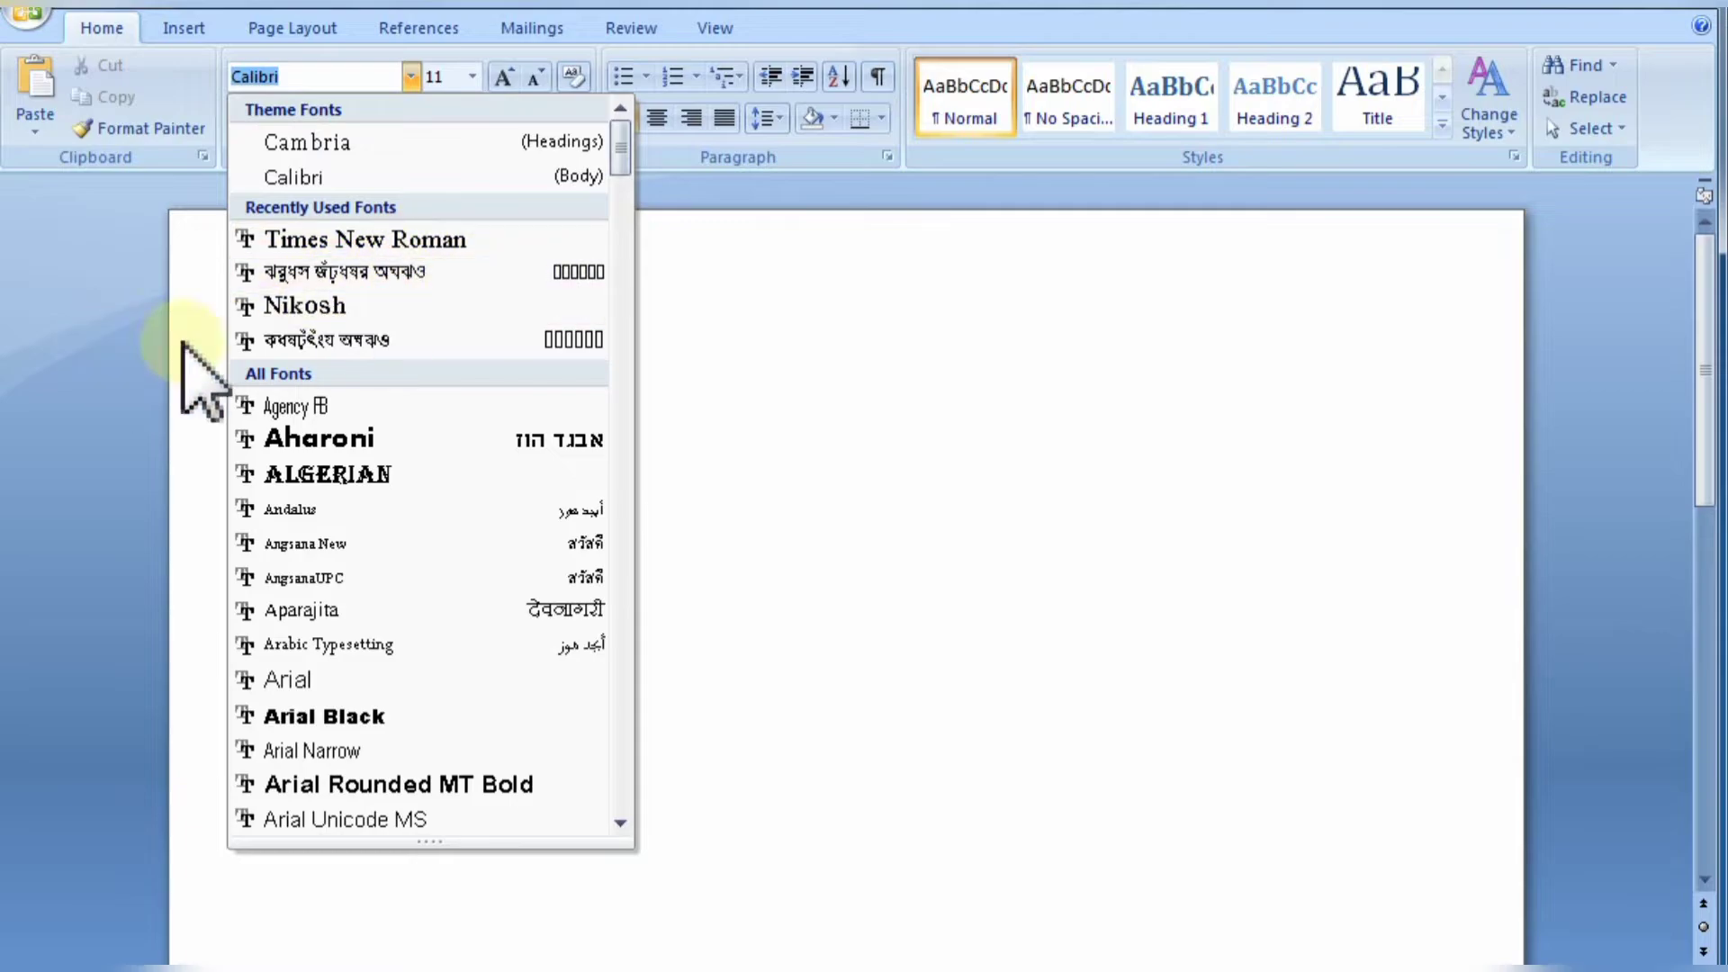
{"action": "left_click", "coordinate": [382, 308]}
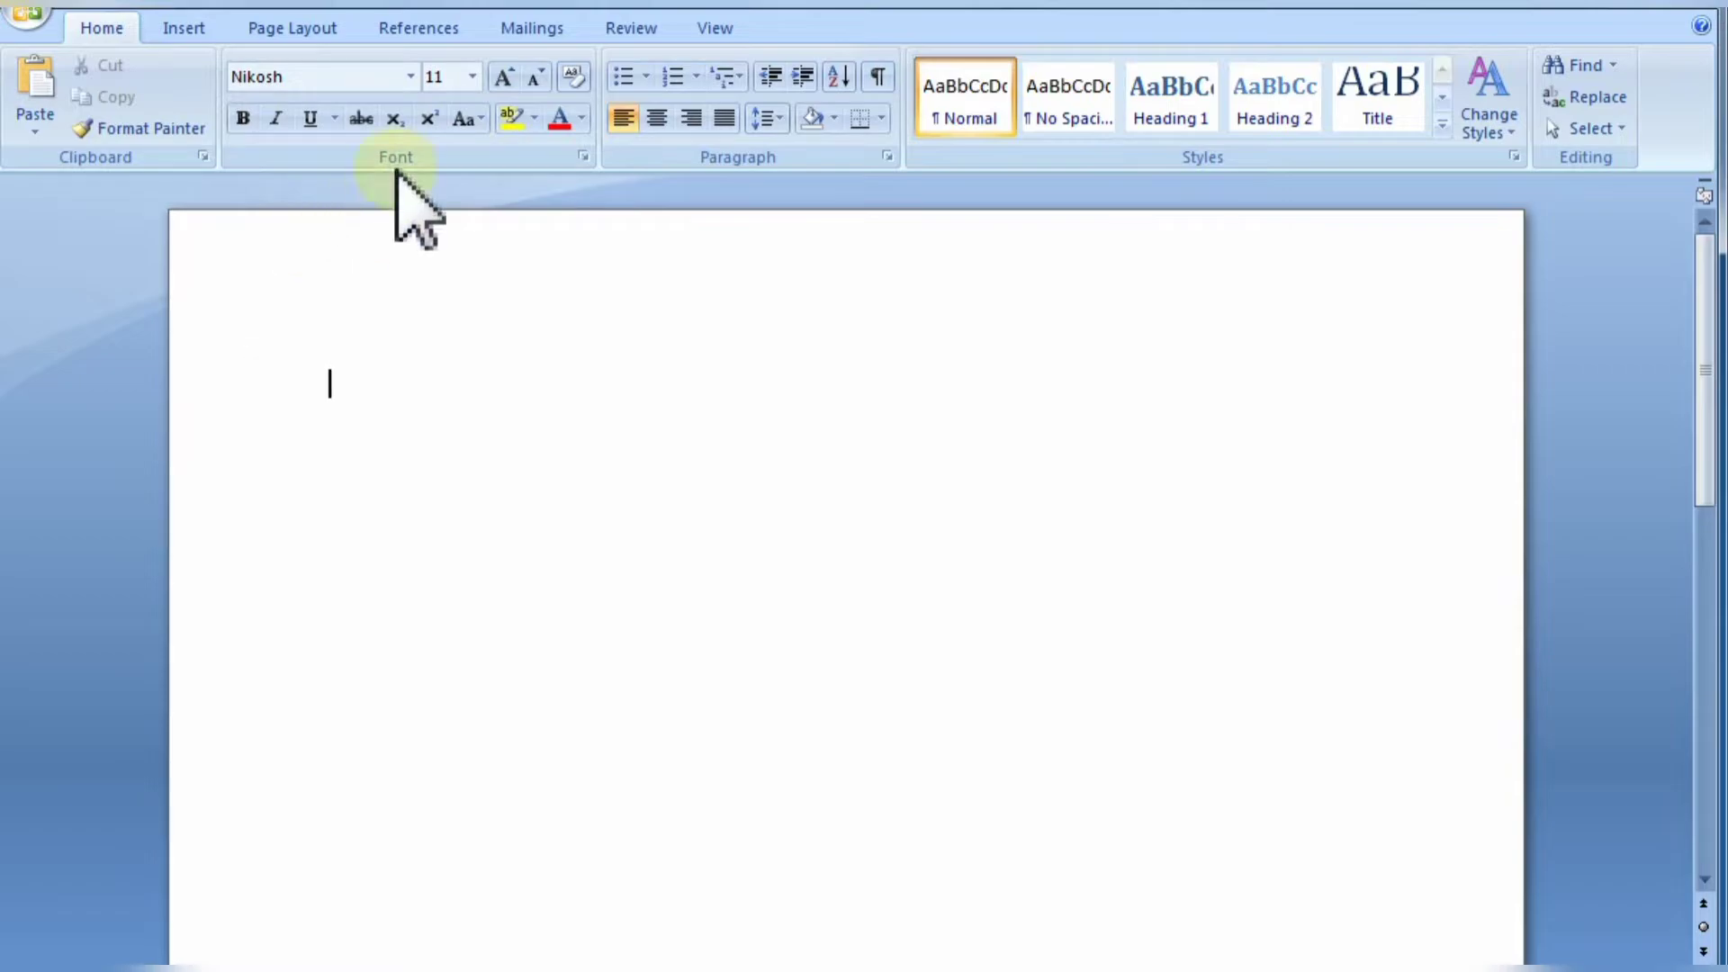
- Look through the available fonts and return to the recently used ones
{"action": "left_click", "coordinate": [411, 77]}
{"action": "scroll", "coordinate": [364, 585], "scroll_direction": "down", "scroll_amount": 15}
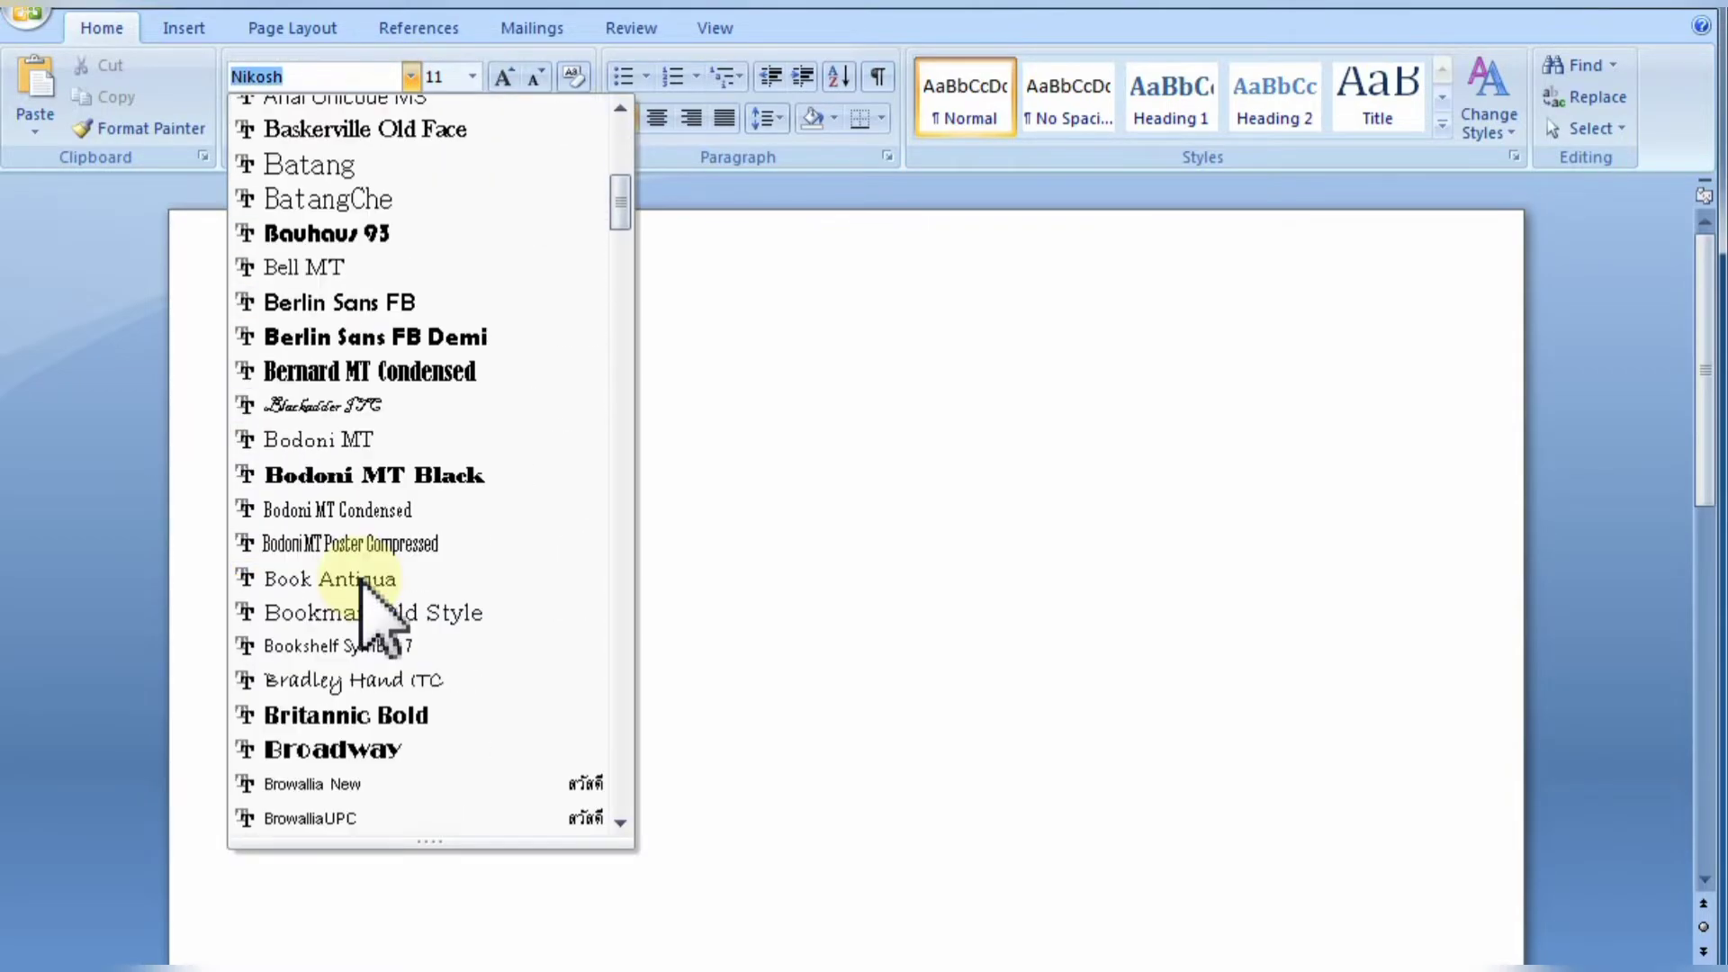
{"action": "scroll", "coordinate": [373, 612], "scroll_direction": "down", "scroll_amount": 16}
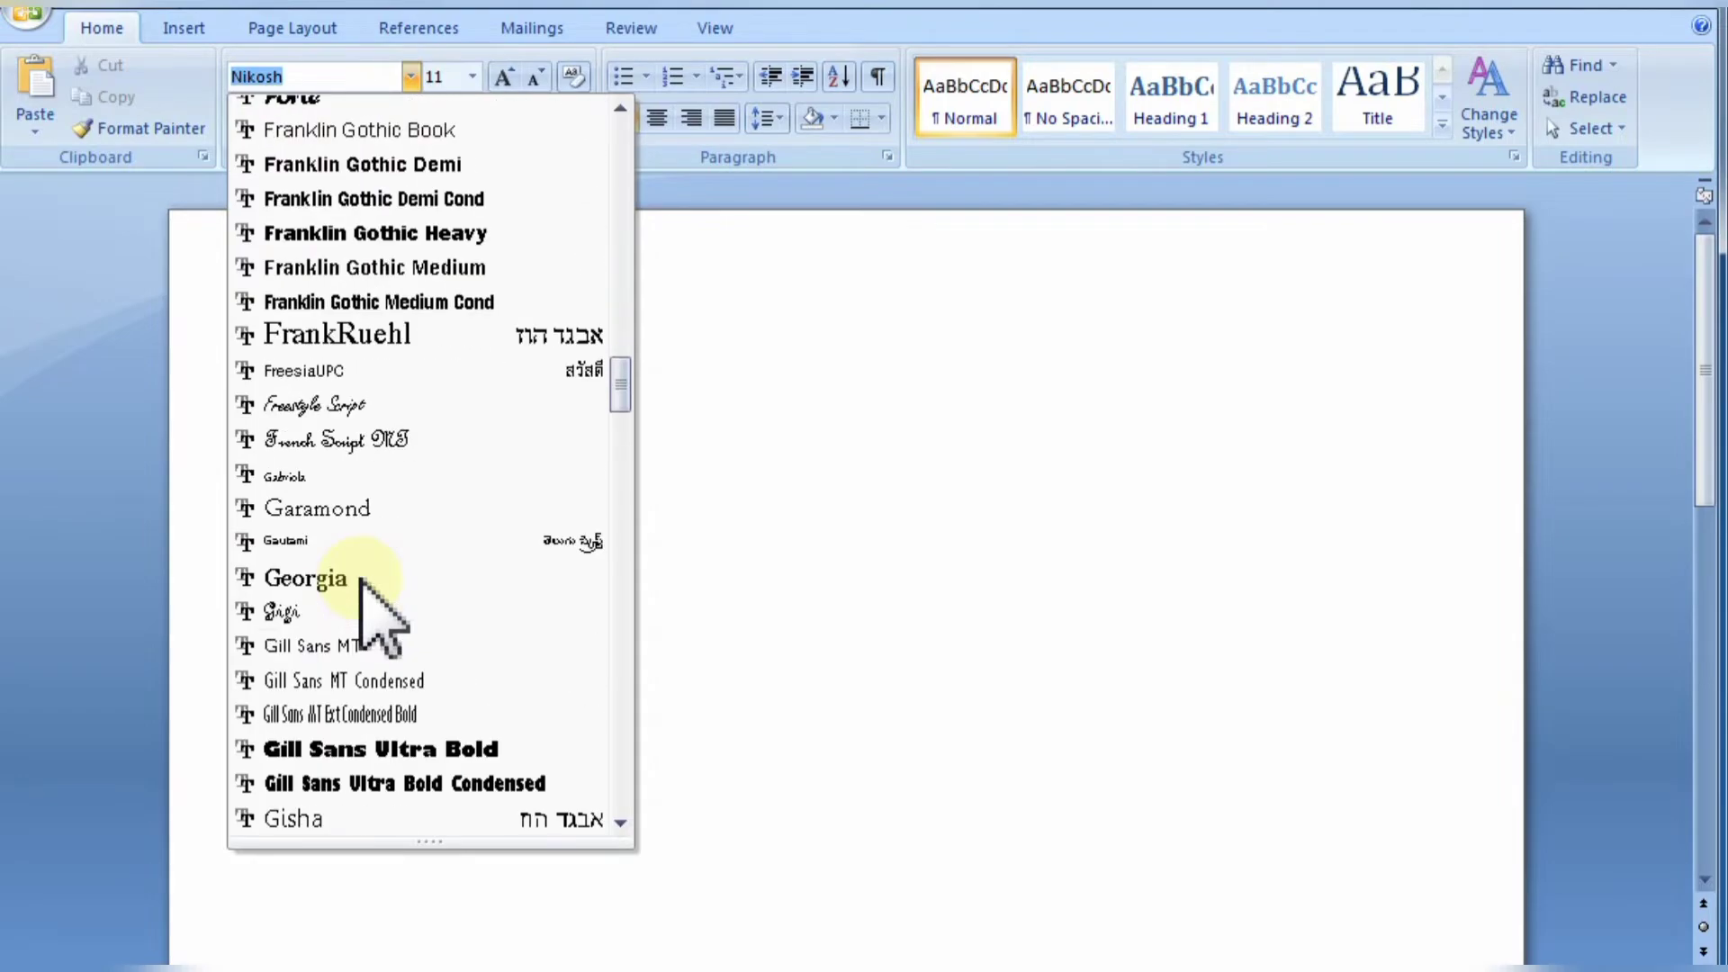
{"action": "scroll", "coordinate": [373, 598], "scroll_direction": "up", "scroll_amount": 8}
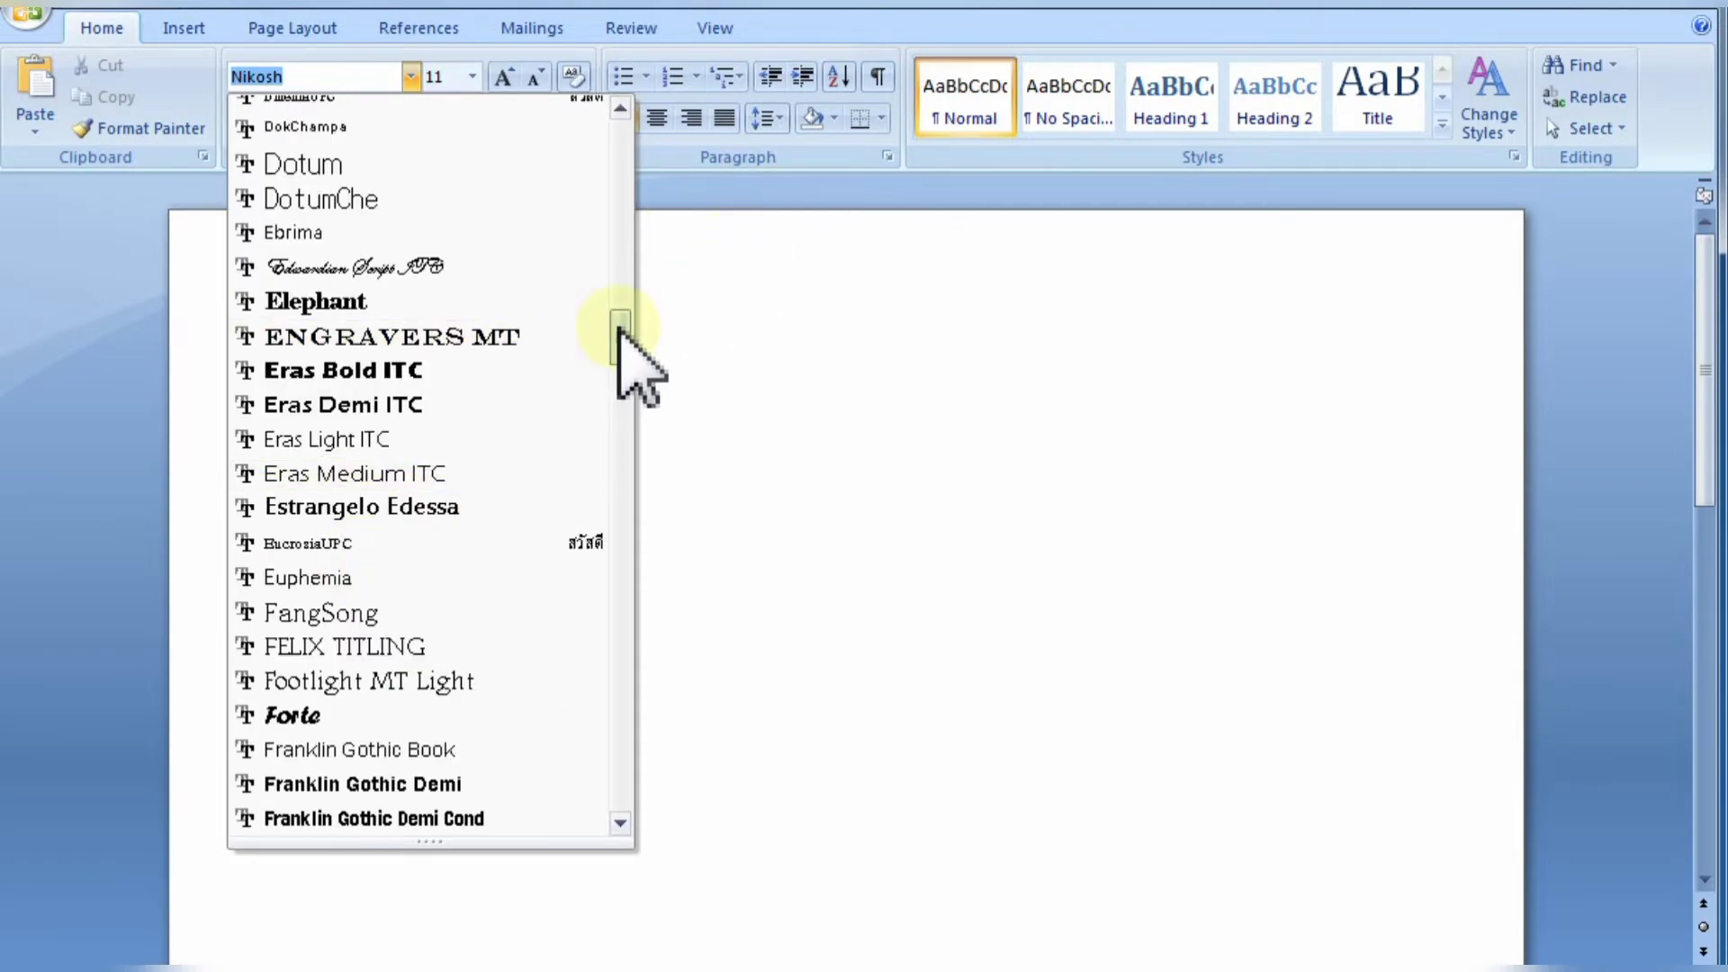
{"action": "left_click_drag", "start_coordinate": [619, 324], "coordinate": [618, 126]}
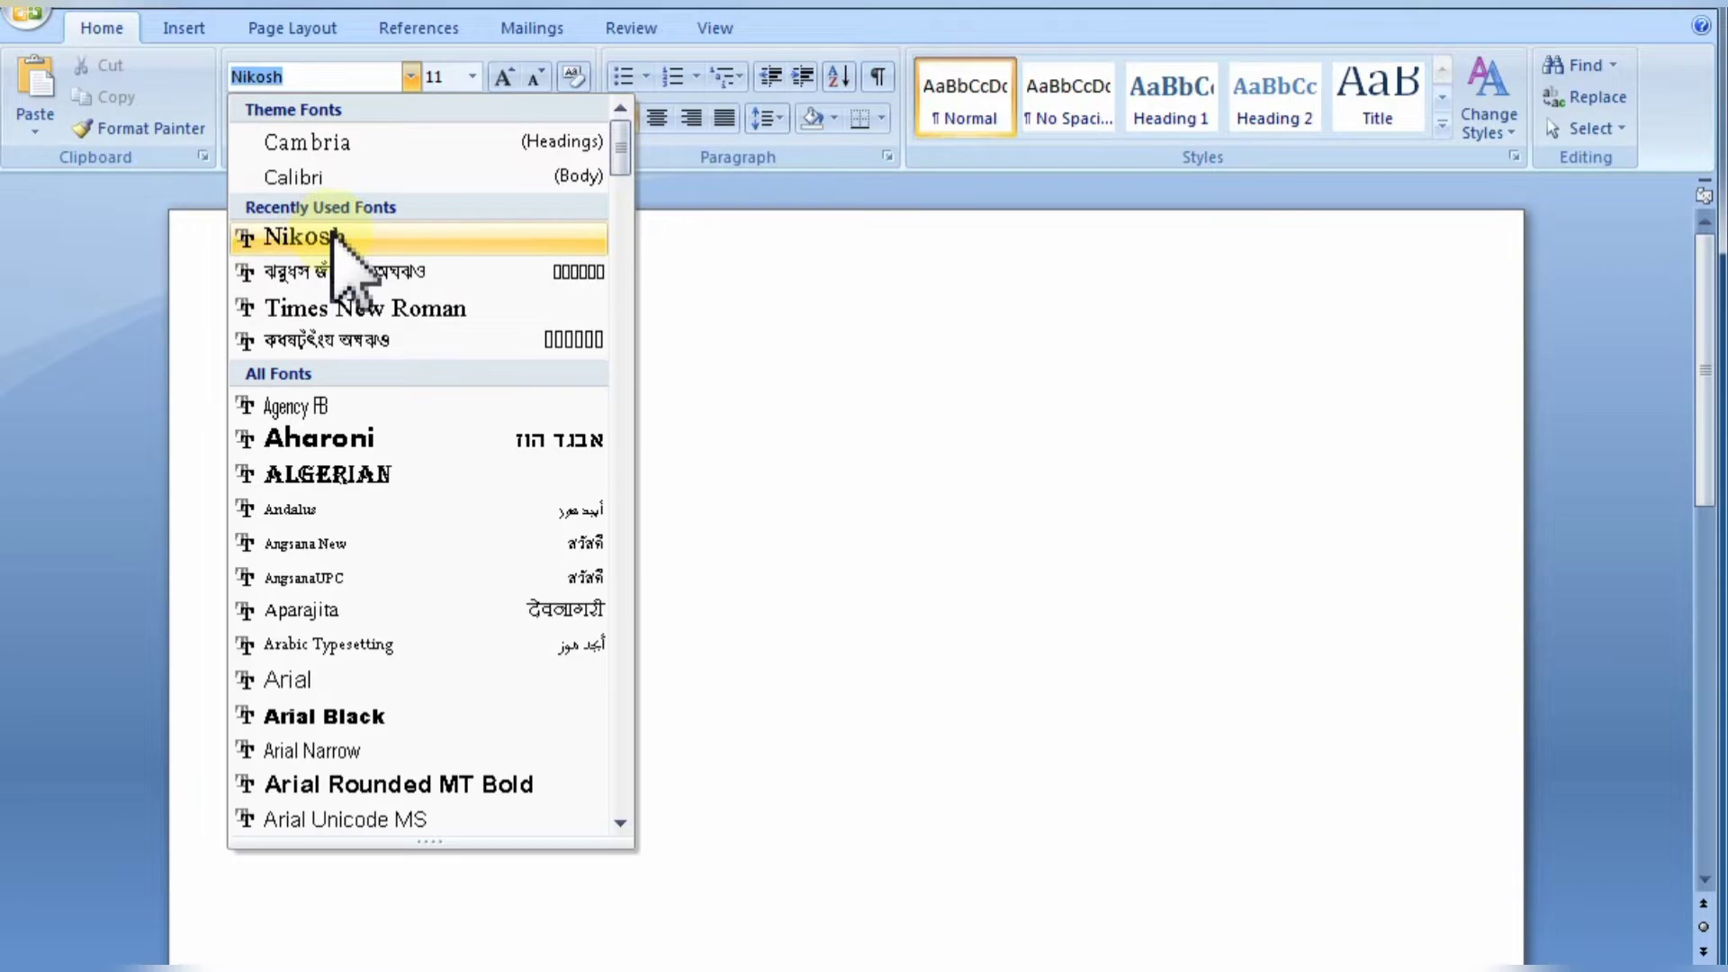
{"action": "left_click", "coordinate": [952, 655]}
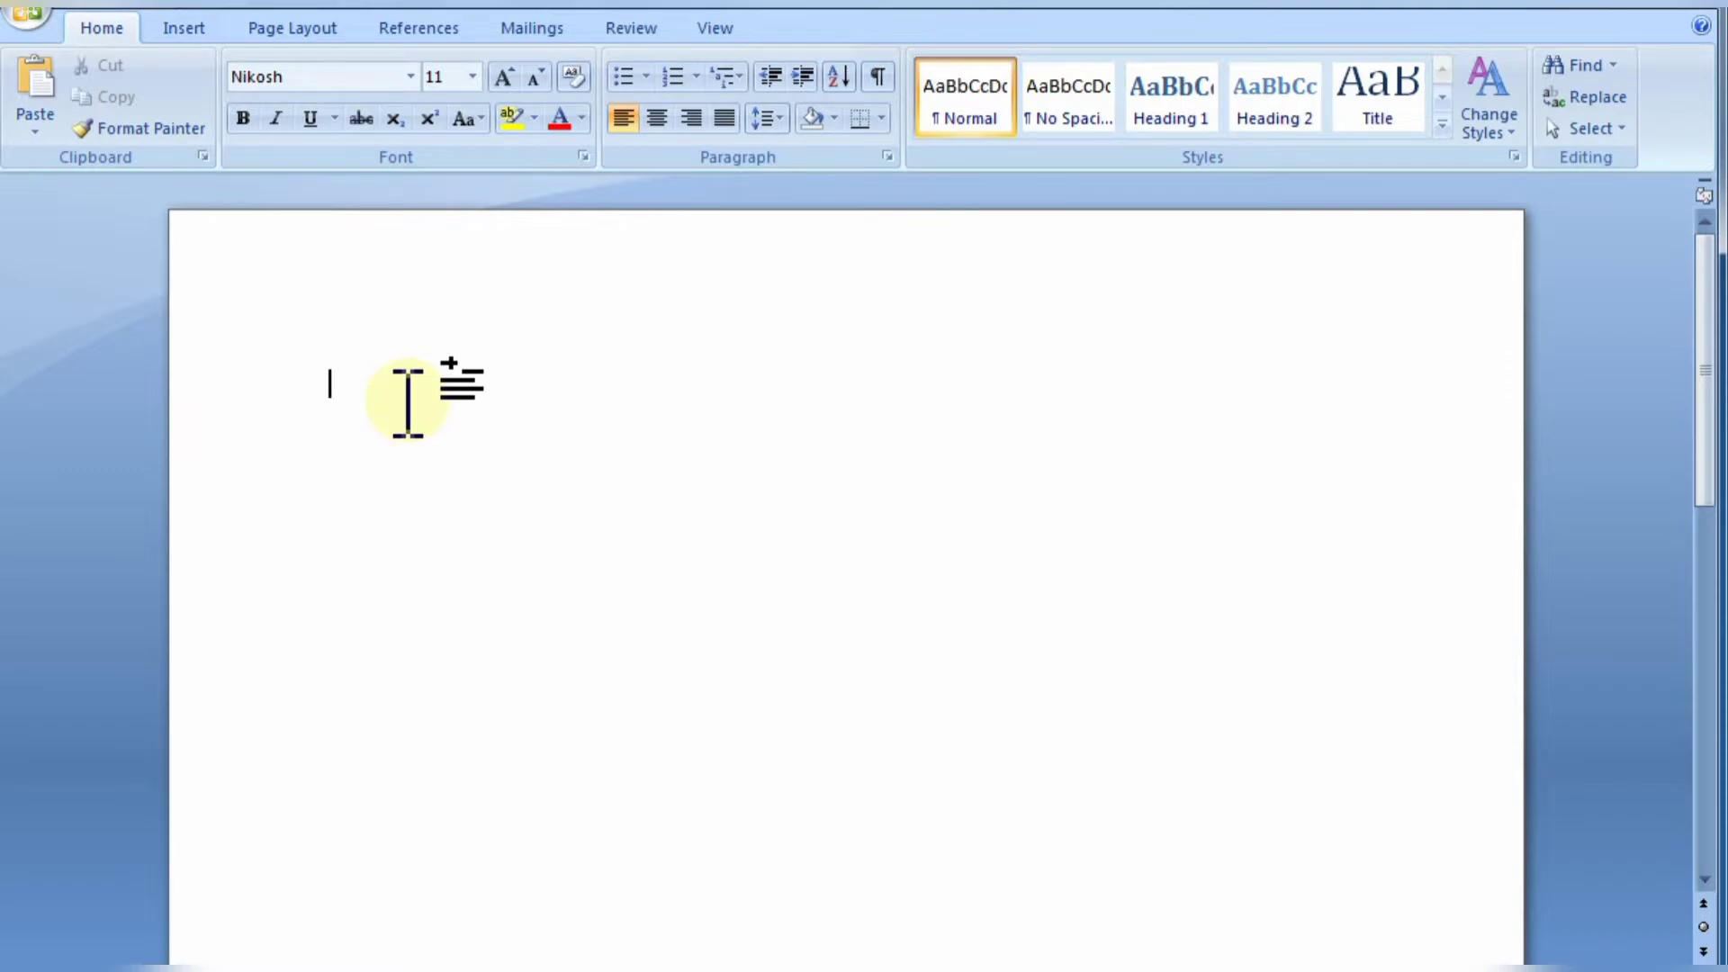
- Switch the Avro keyboard to Bangla input and write "আমার সোনার বাংলা" phonetically on the first line
{"action": "key", "text": "F12"}
{"action": "type", "text": "s"}
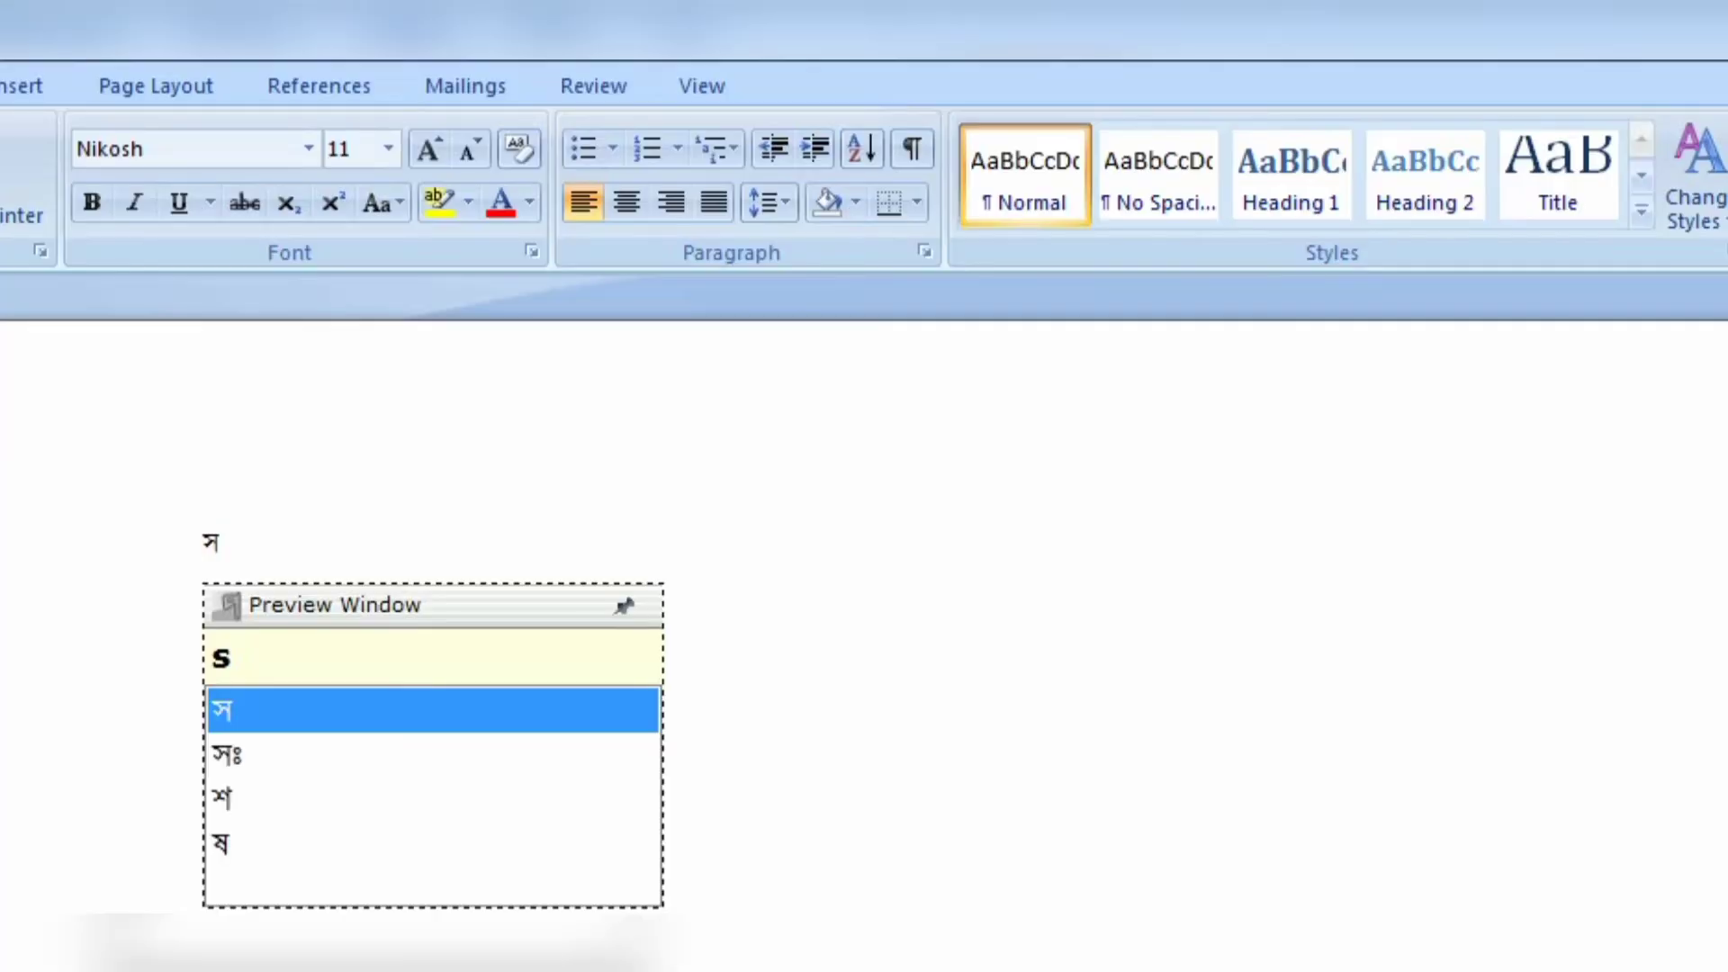
{"action": "key", "text": "BackSpace"}
{"action": "type", "text": "ama"}
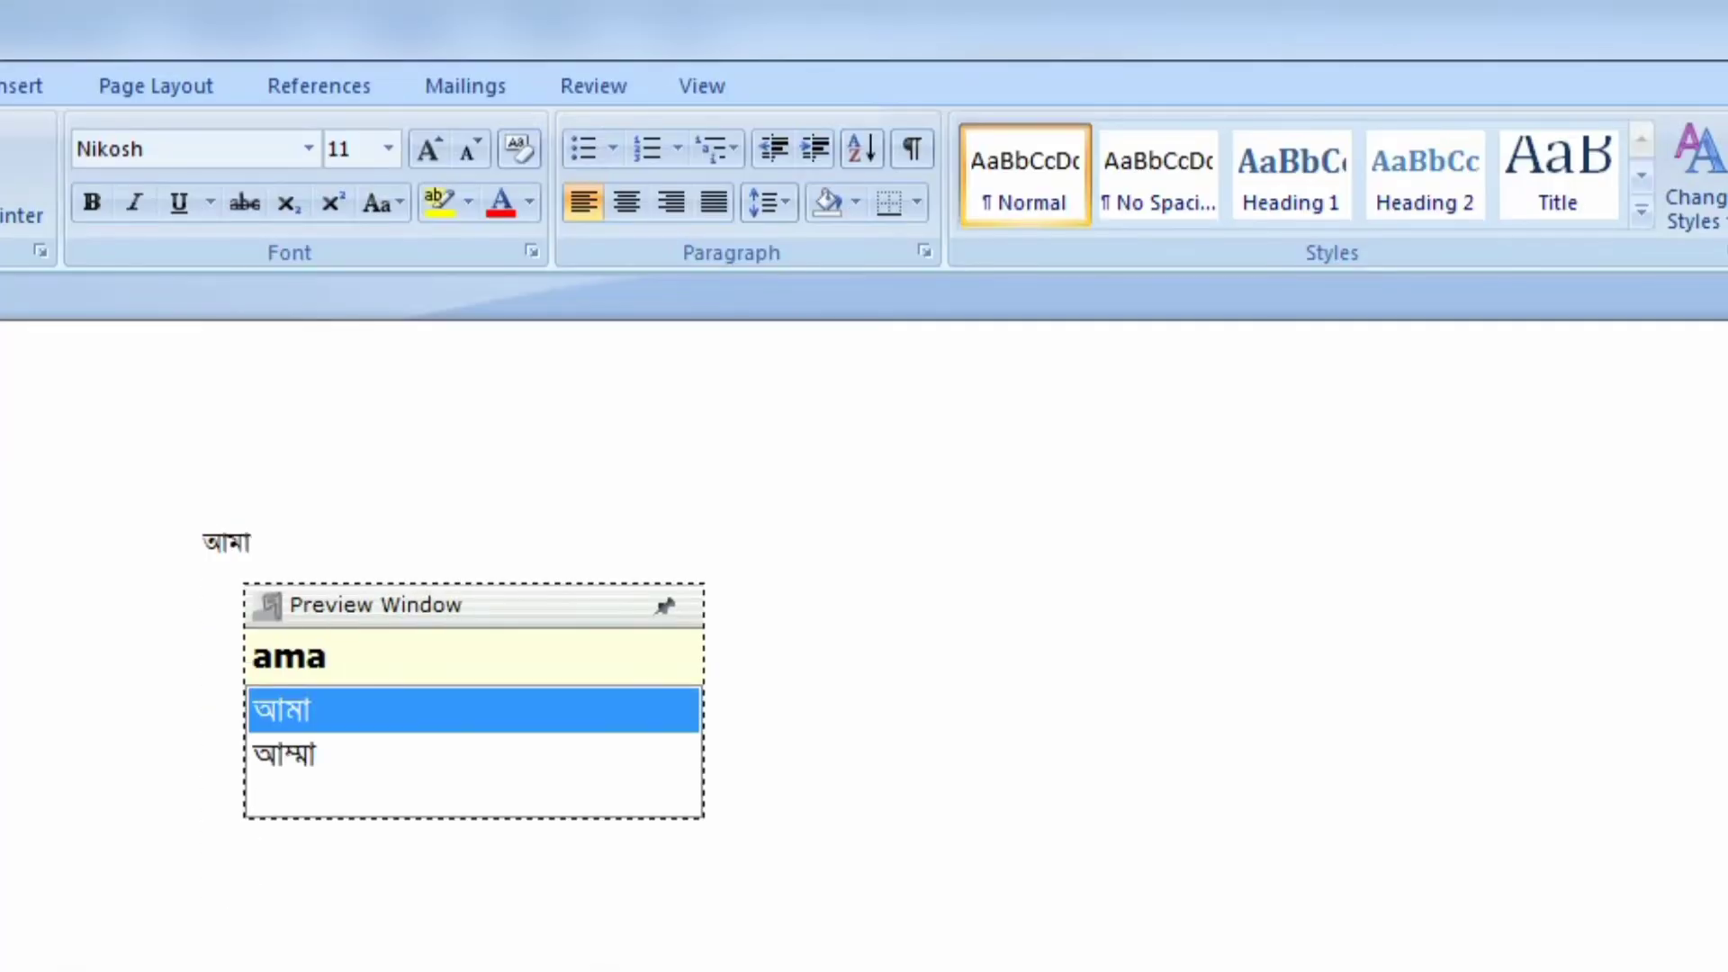
{"action": "type", "text": "r s"}
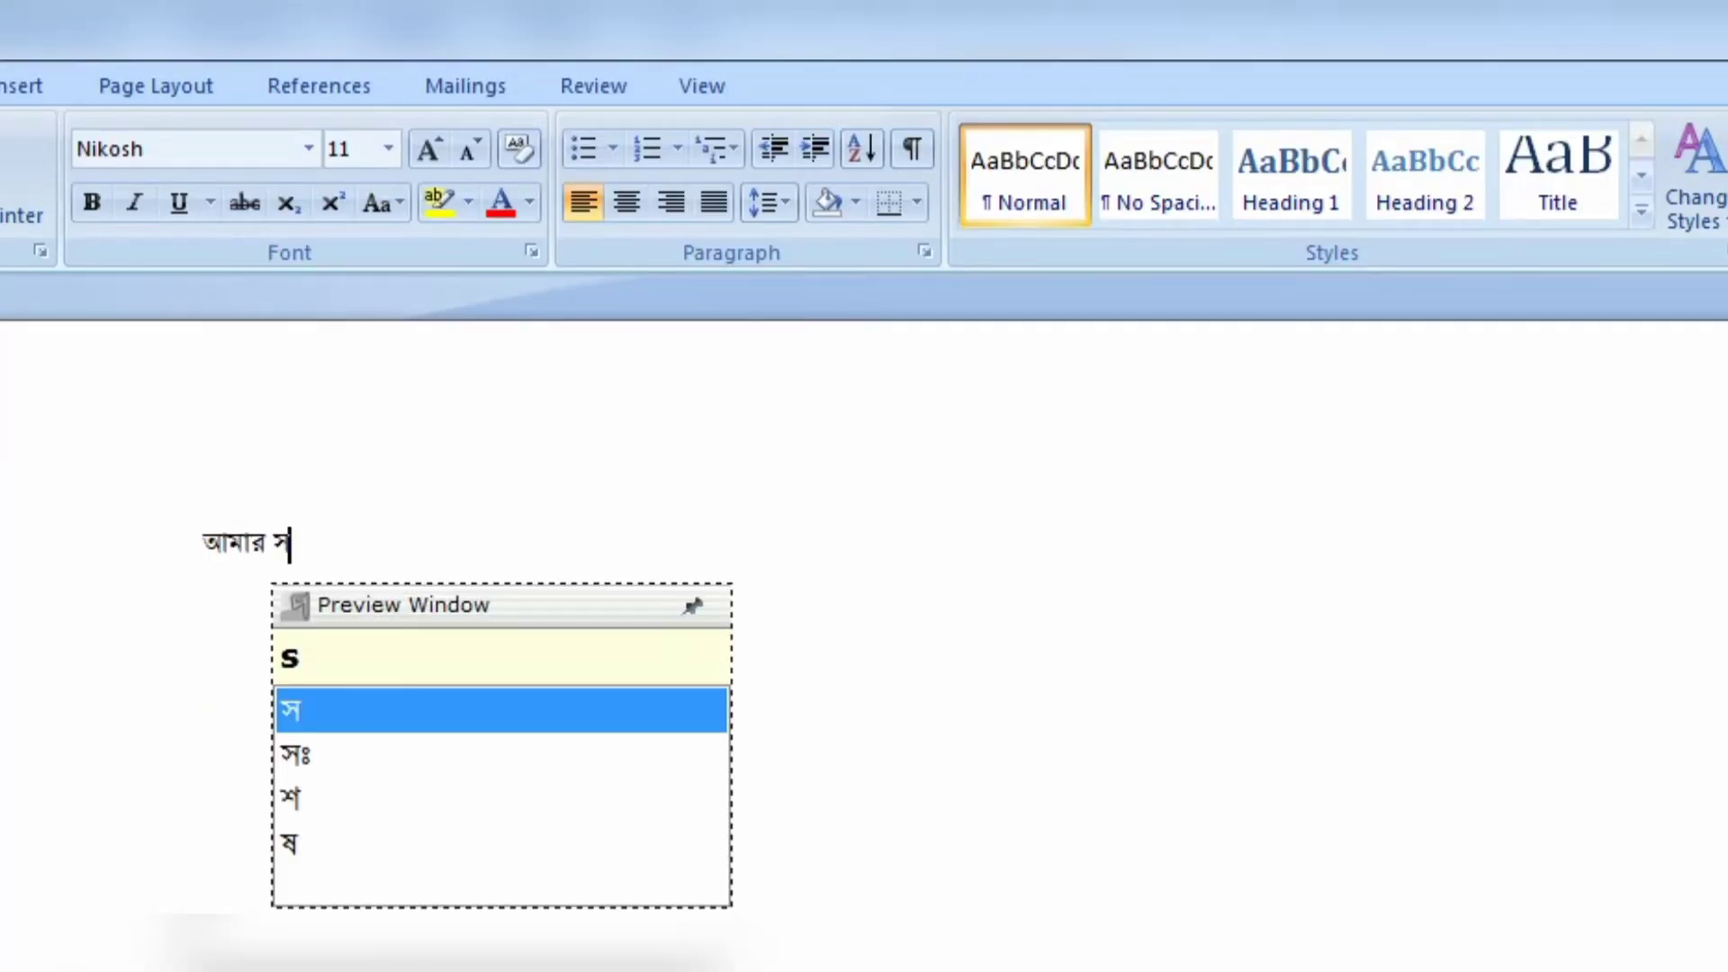
{"action": "type", "text": "Onar "}
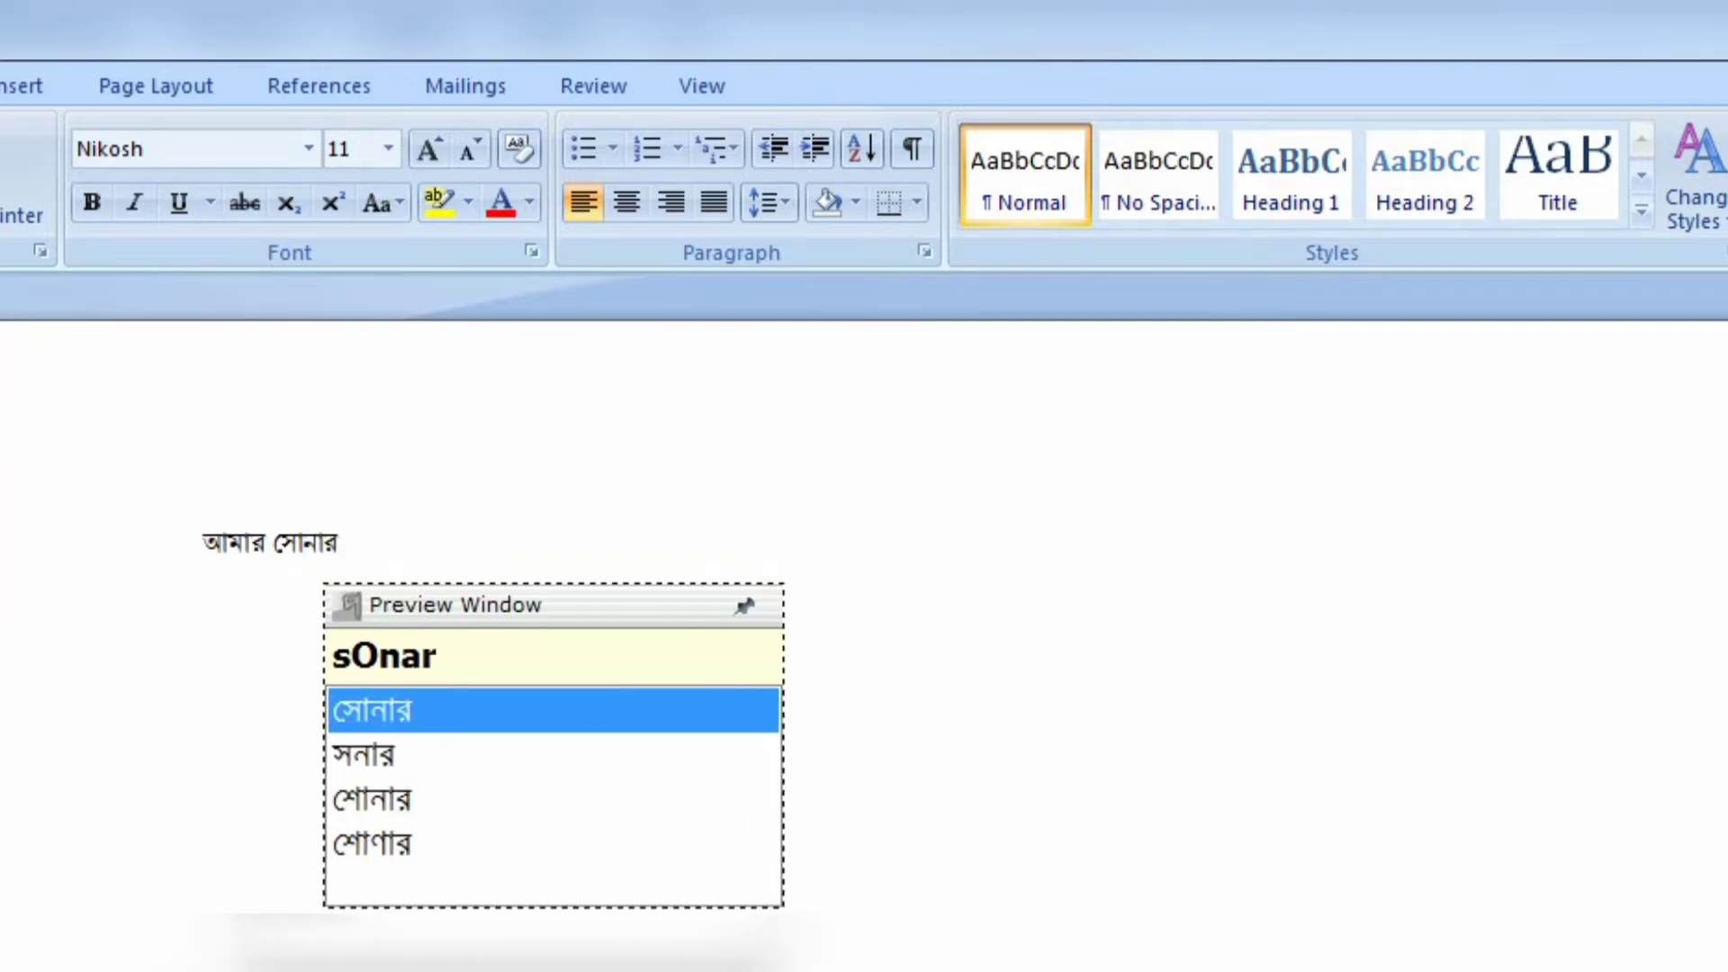
{"action": "type", "text": "Ba"}
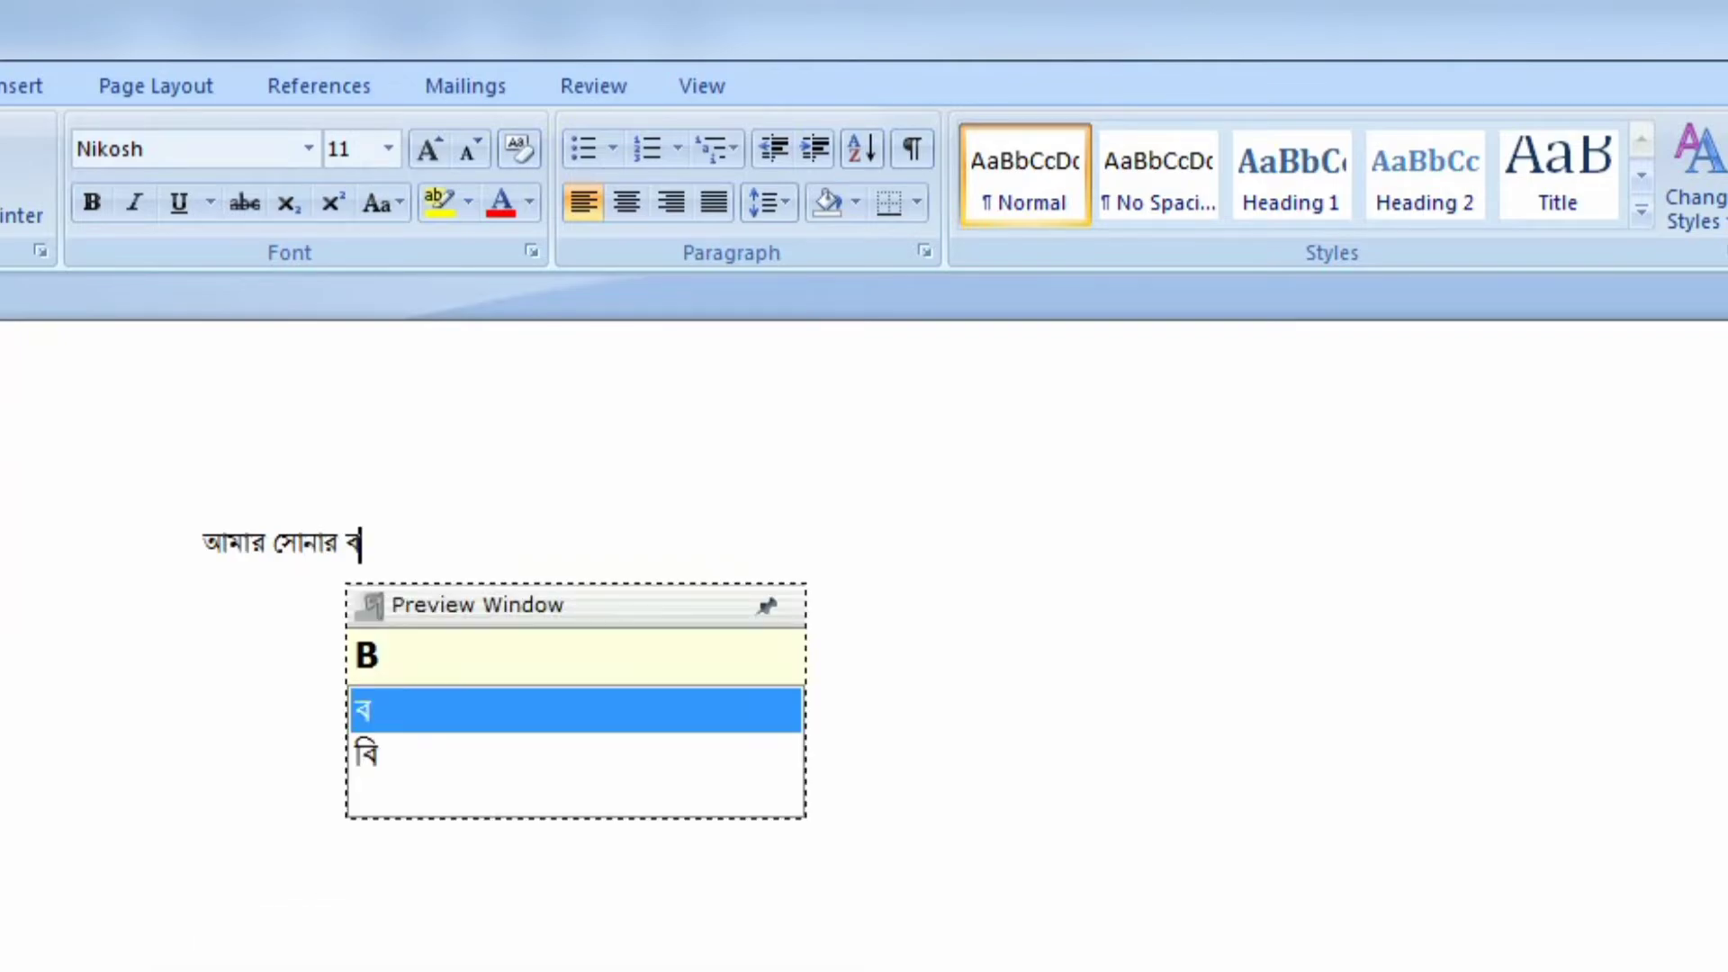
{"action": "type", "text": "ng"}
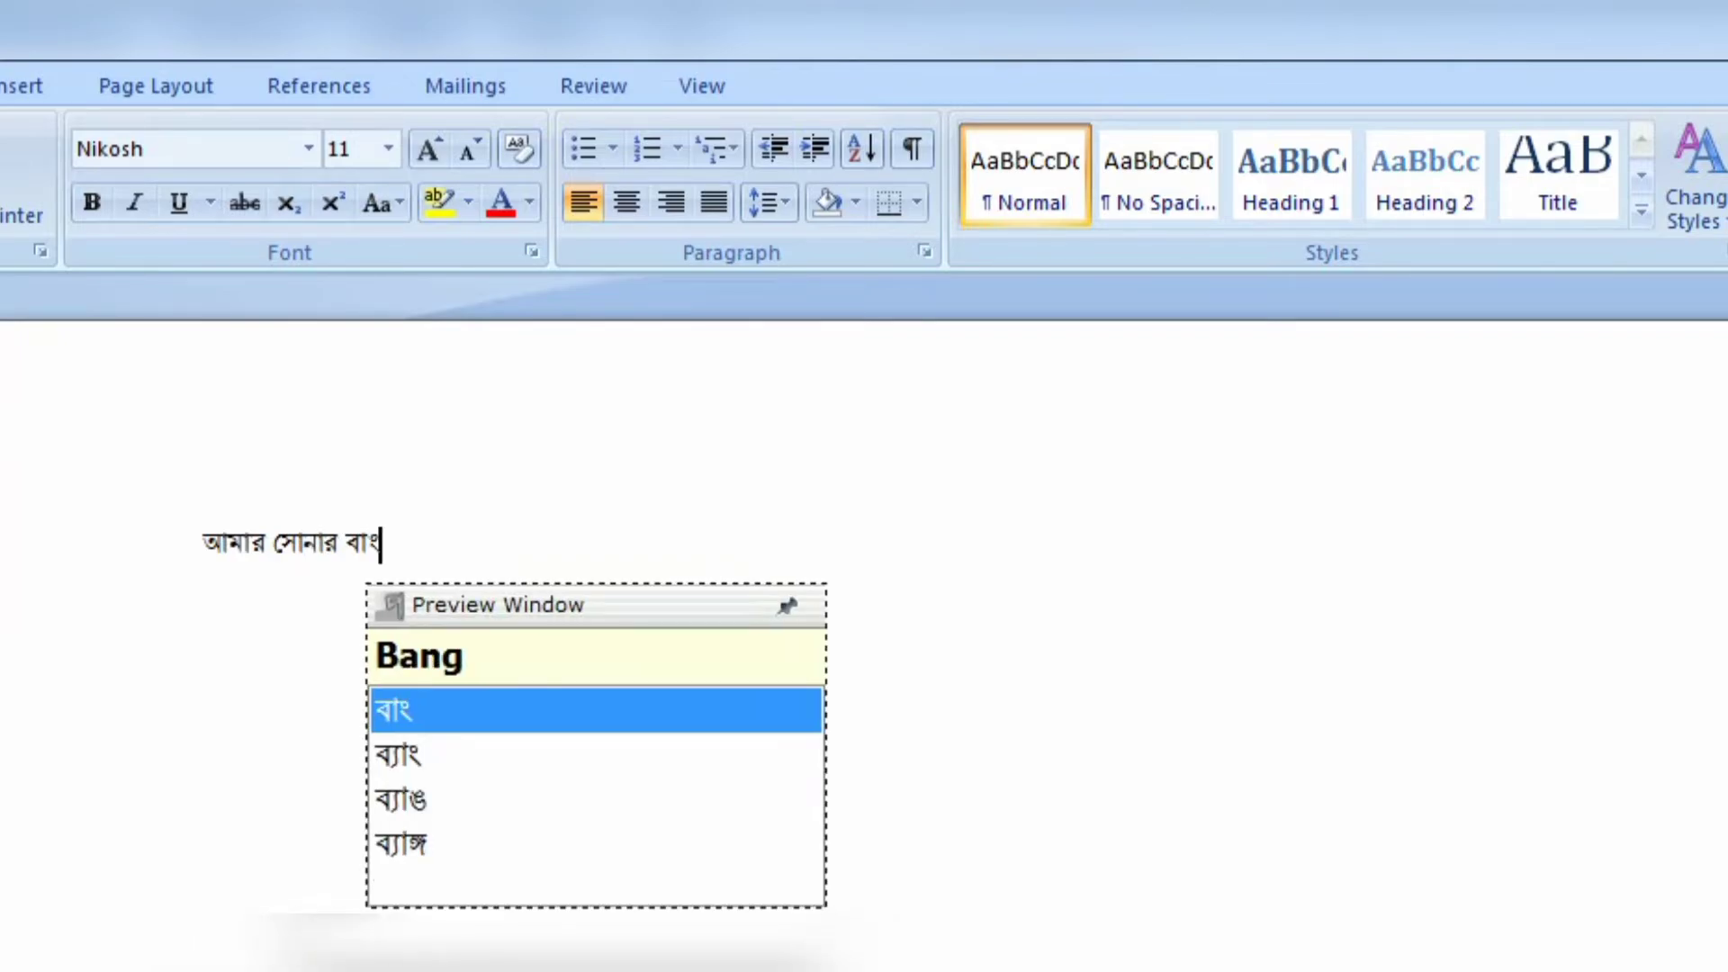
{"action": "type", "text": "la"}
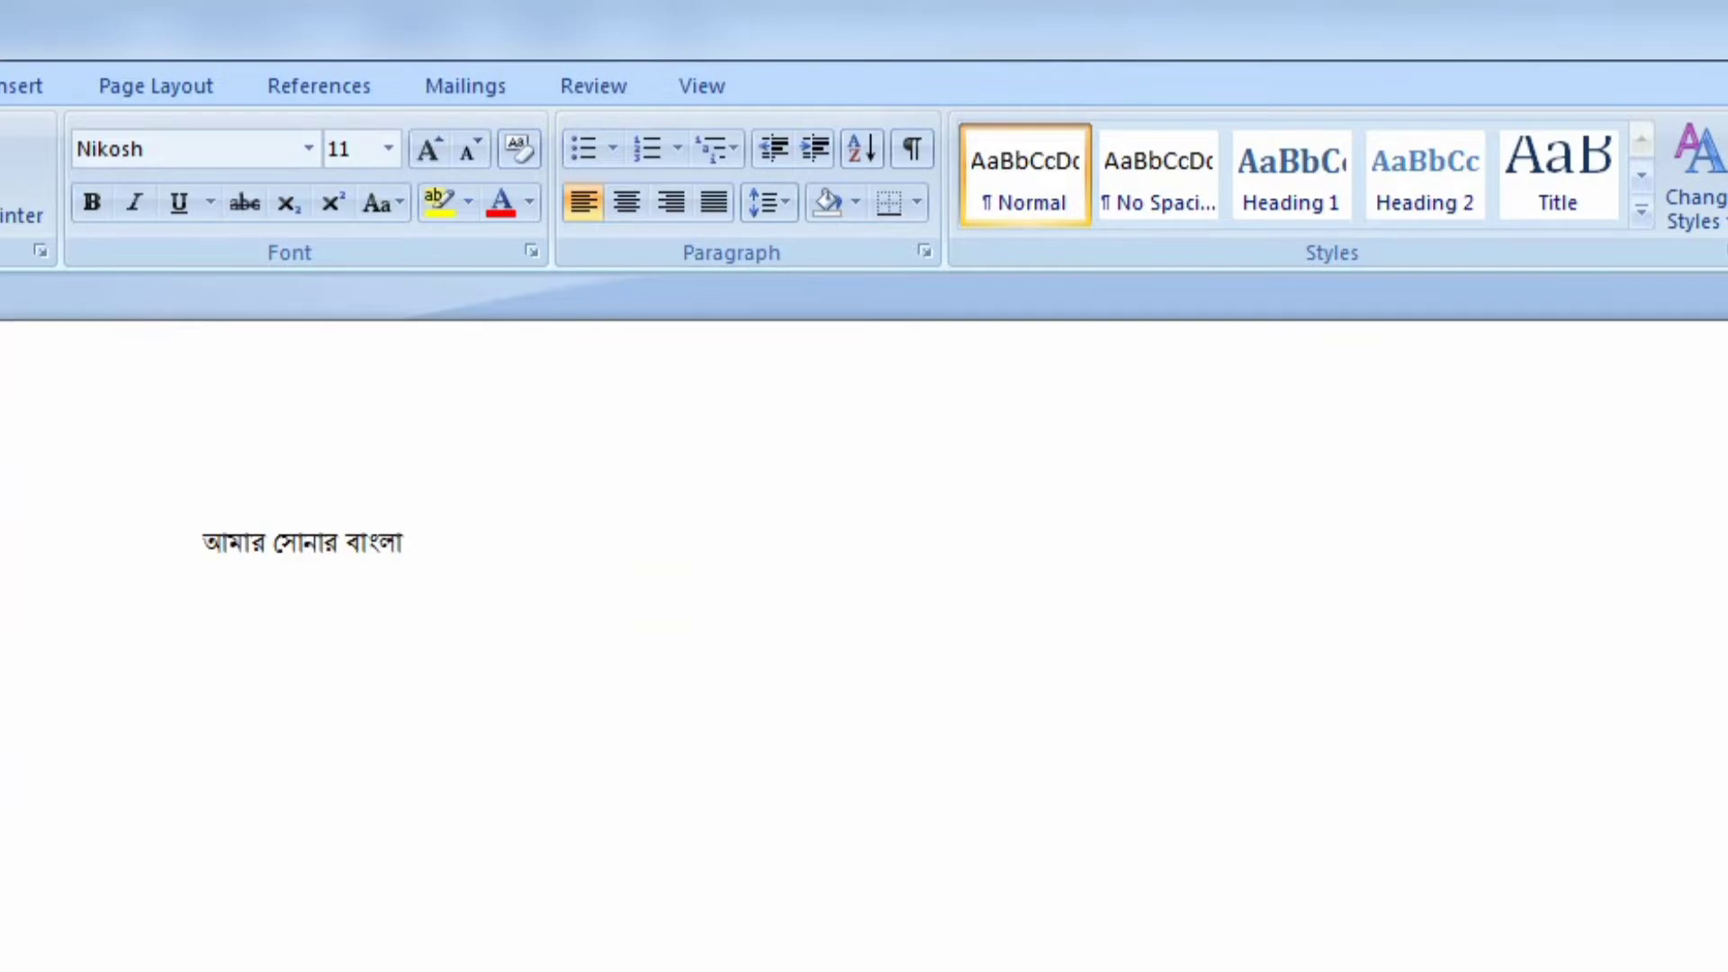
- Write "আমি তোমায় ভালবাসি" phonetically on a new second line
{"action": "key", "text": "Return"}
{"action": "type", "text": "ami tOma"}
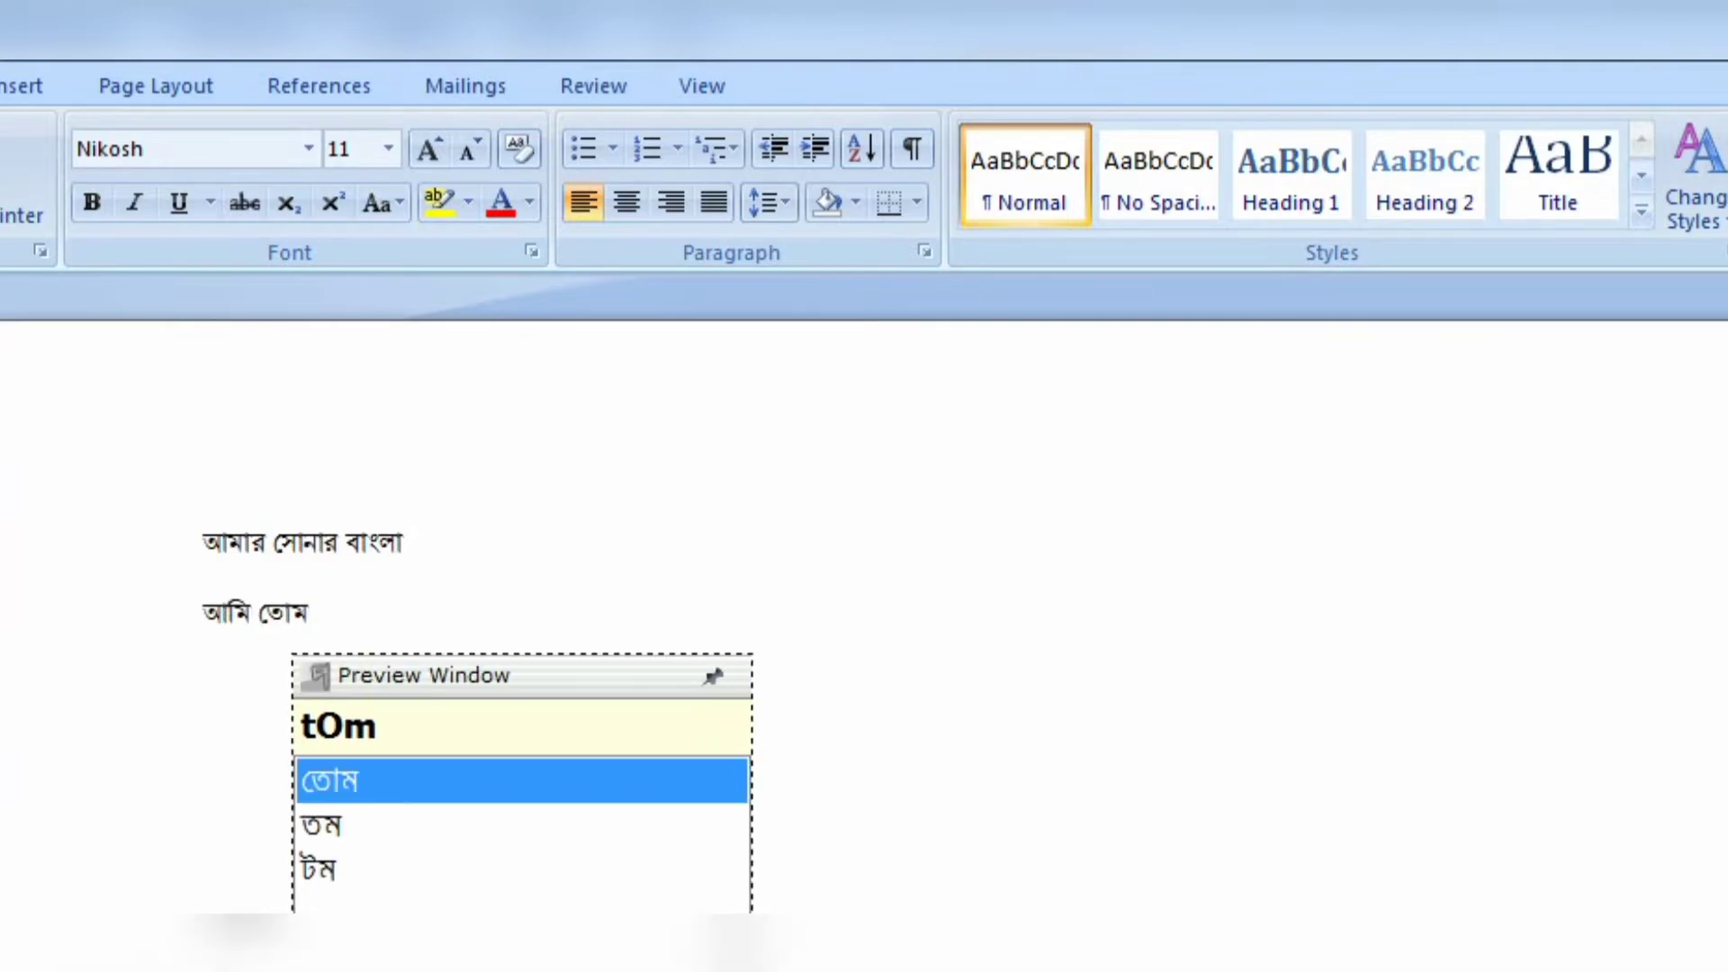
{"action": "type", "text": "y "}
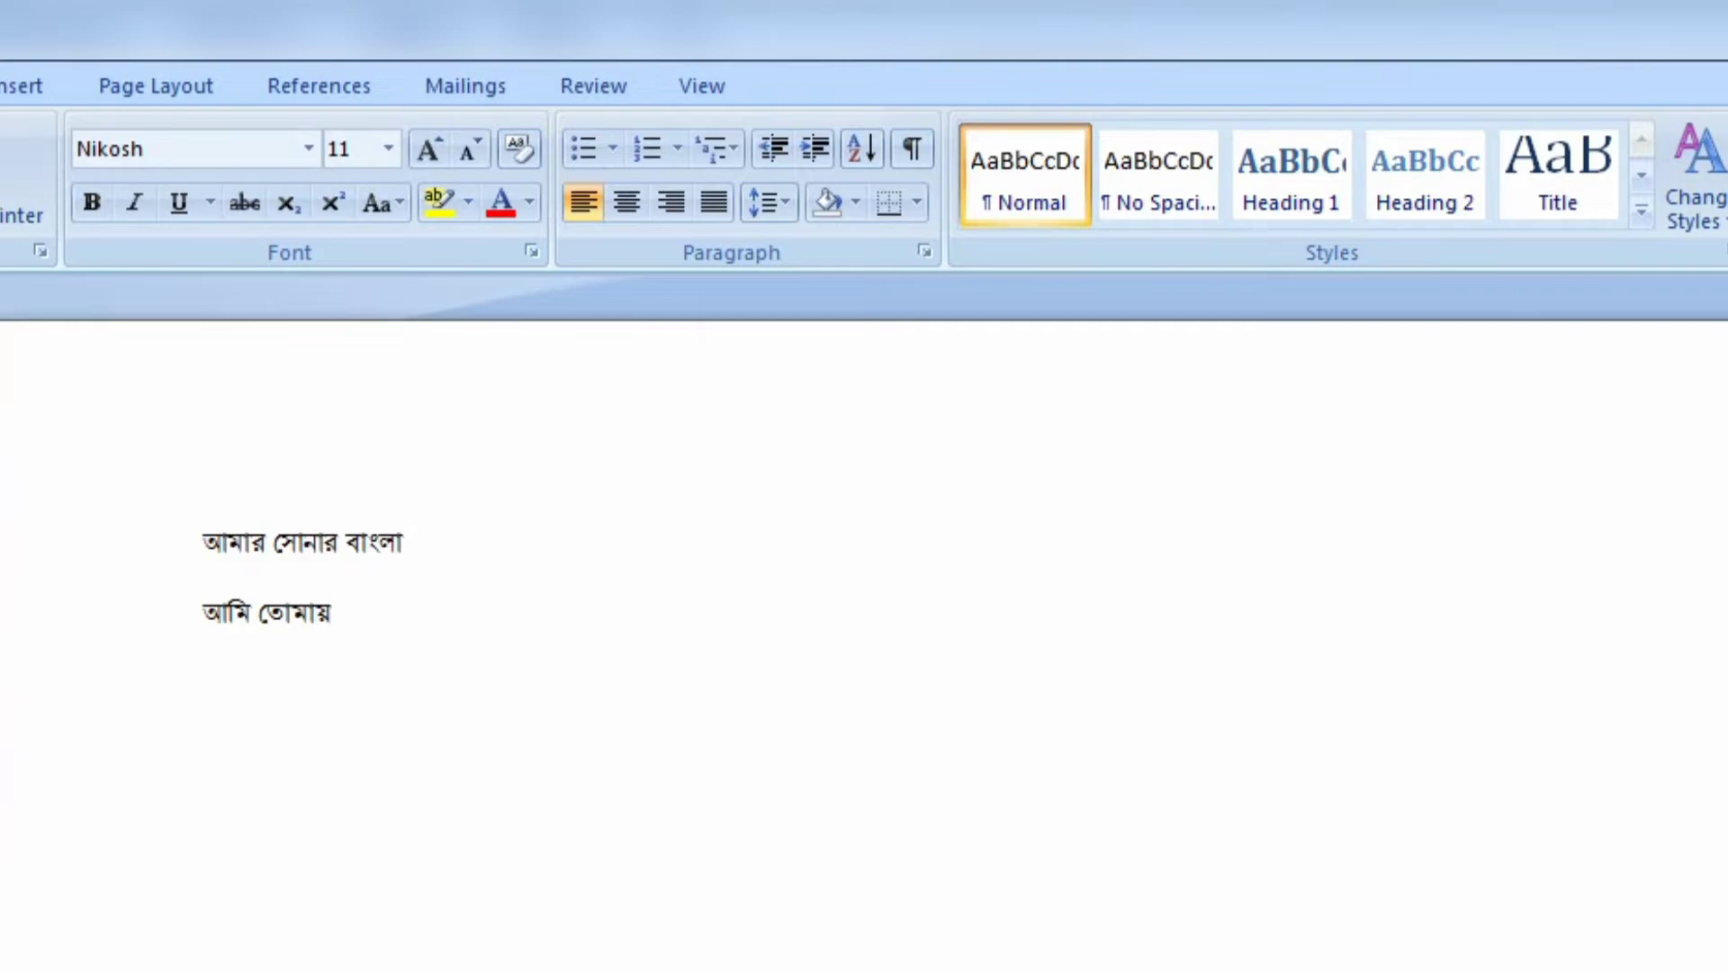
{"action": "type", "text": "valoba"}
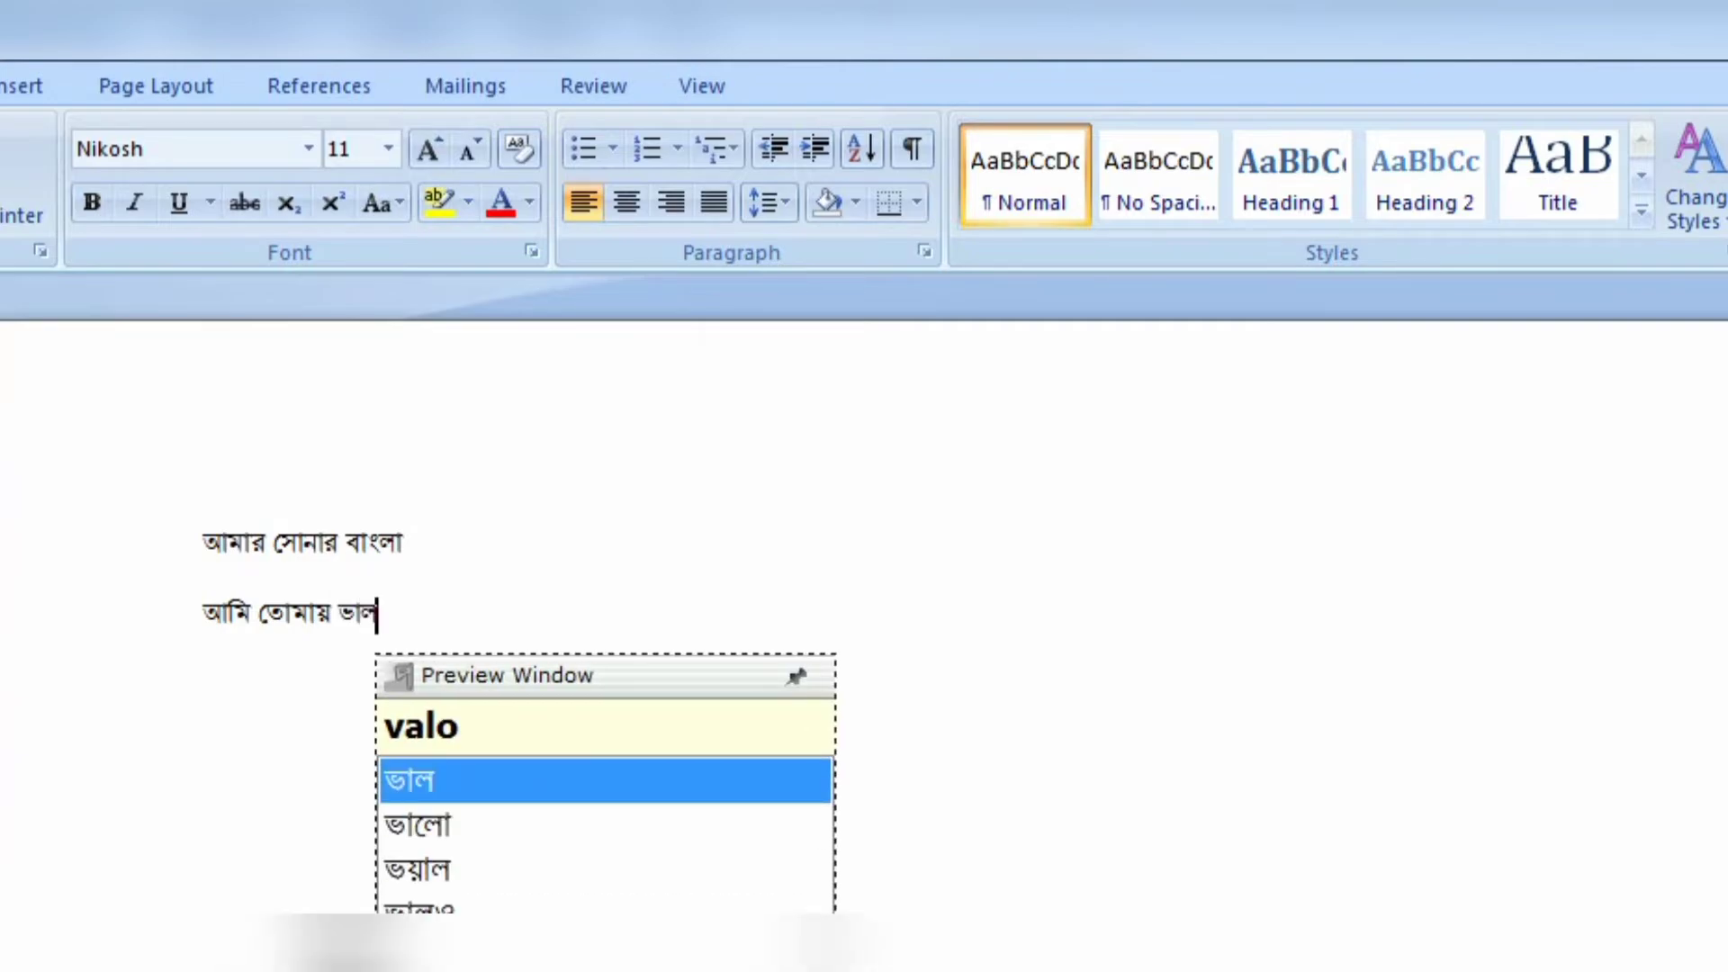
{"action": "type", "text": "si"}
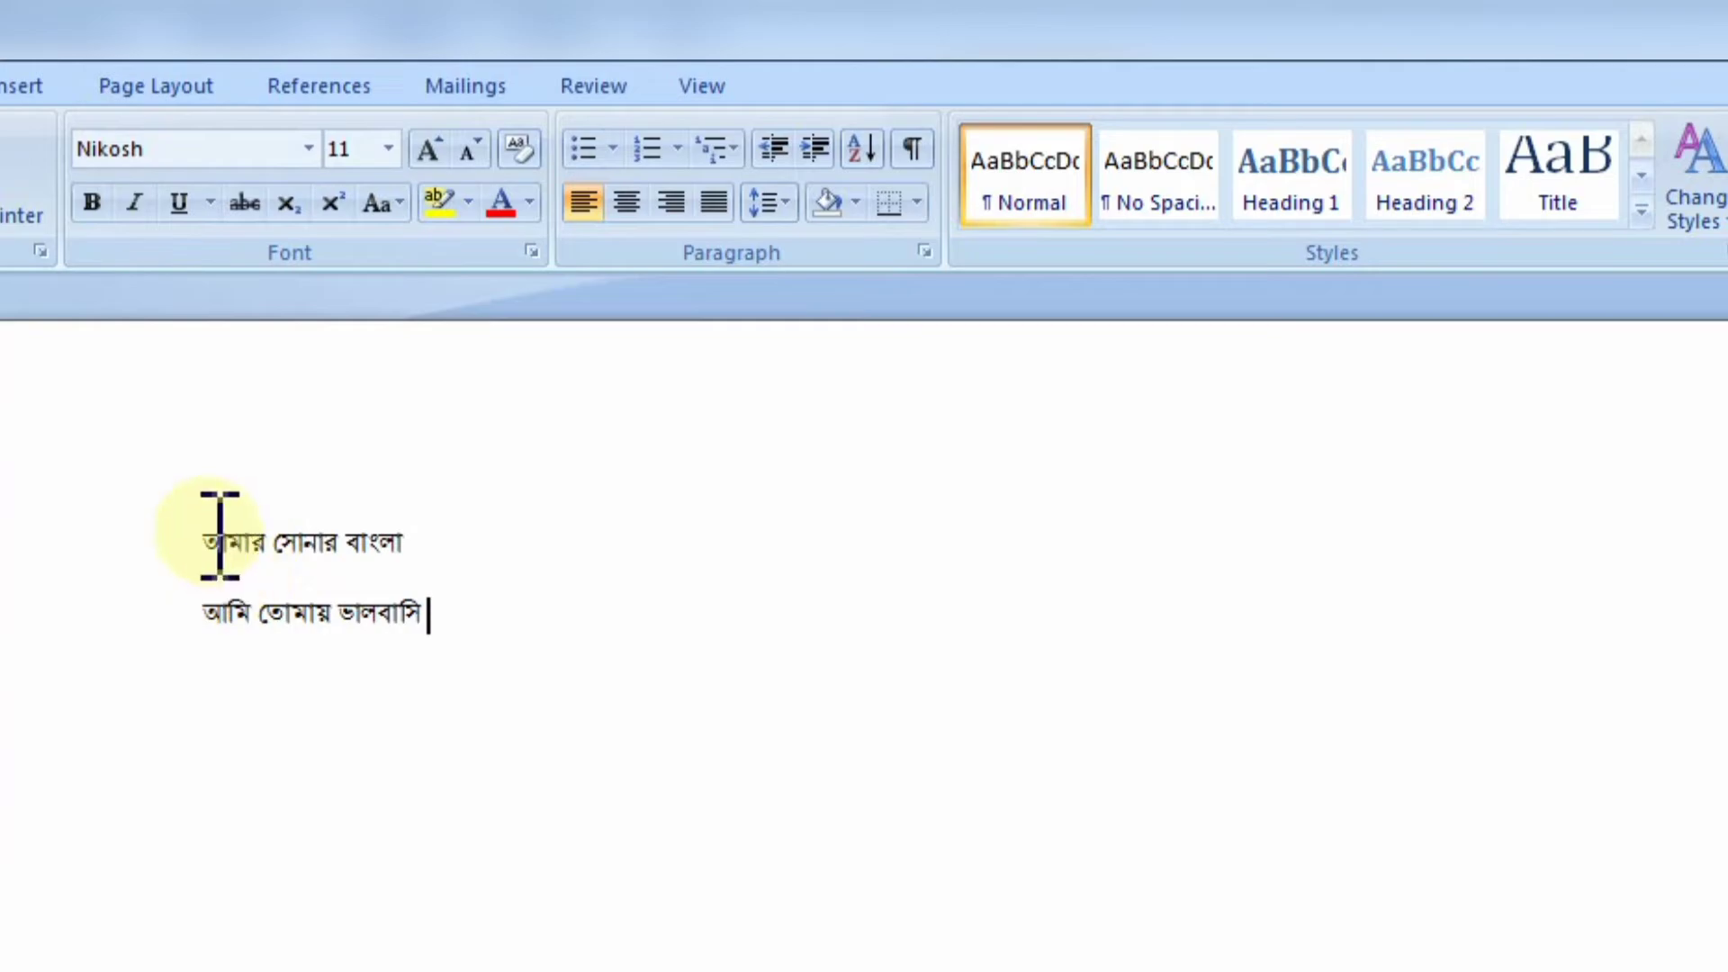
- Try out selecting both Bangla lines and the whole document, clearing the selection each time
{"action": "left_click_drag", "start_coordinate": [212, 542], "coordinate": [635, 687]}
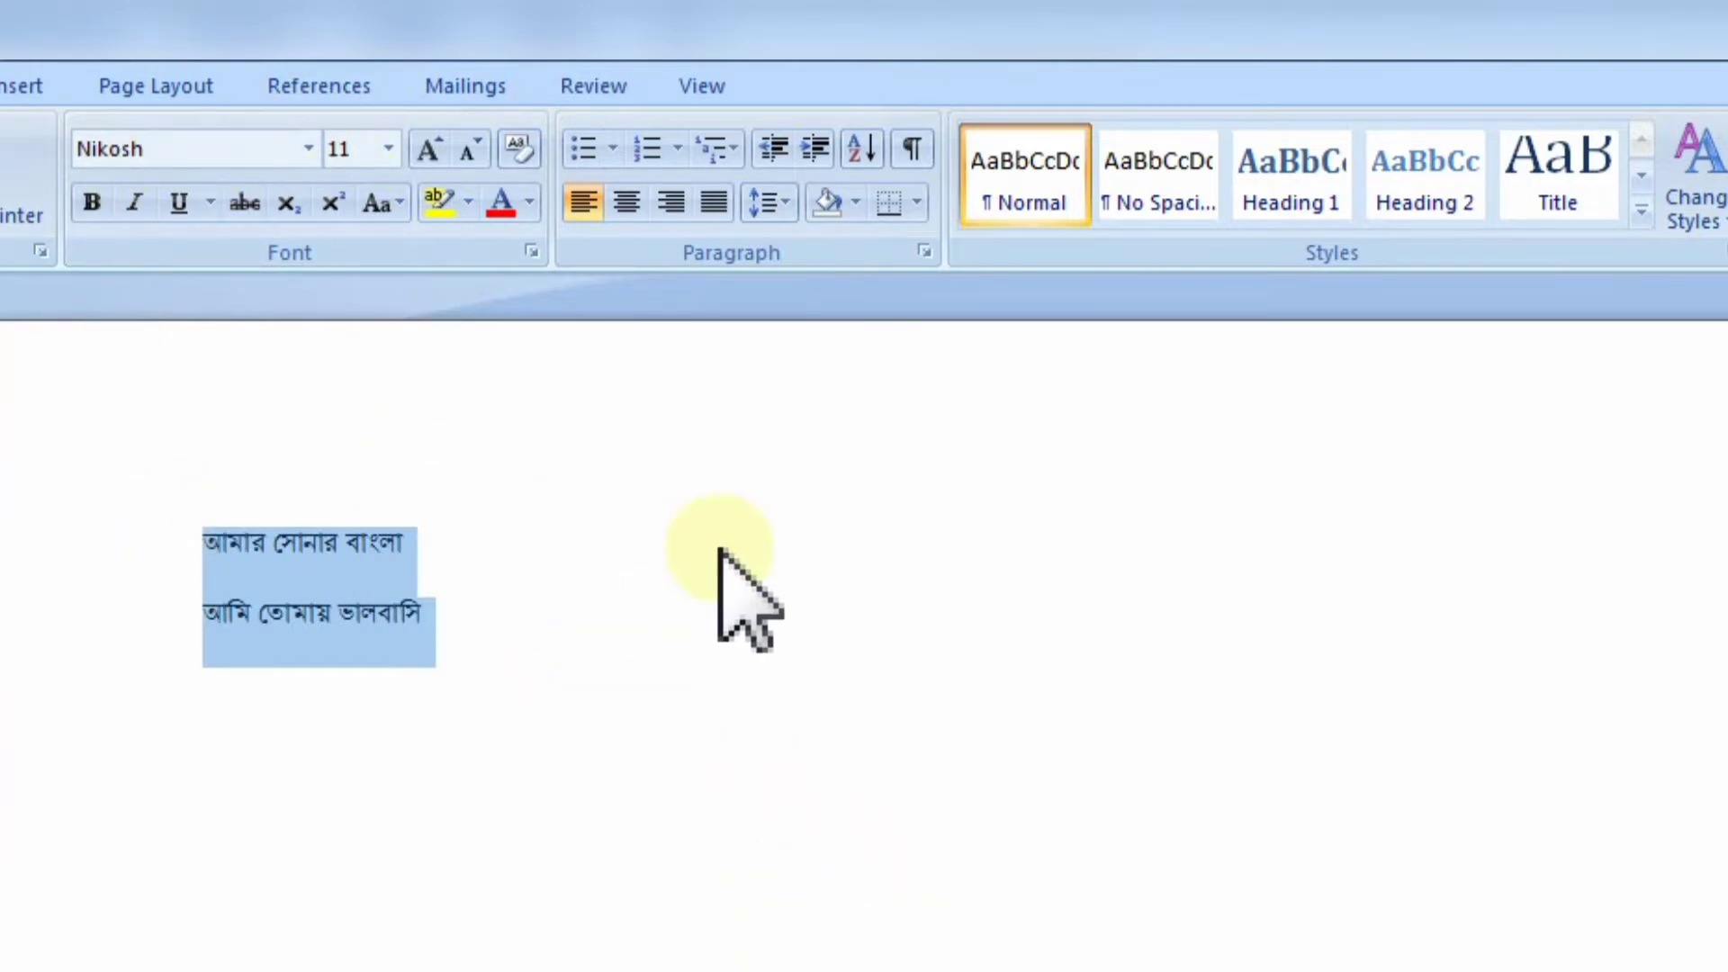
{"action": "left_click", "coordinate": [579, 540]}
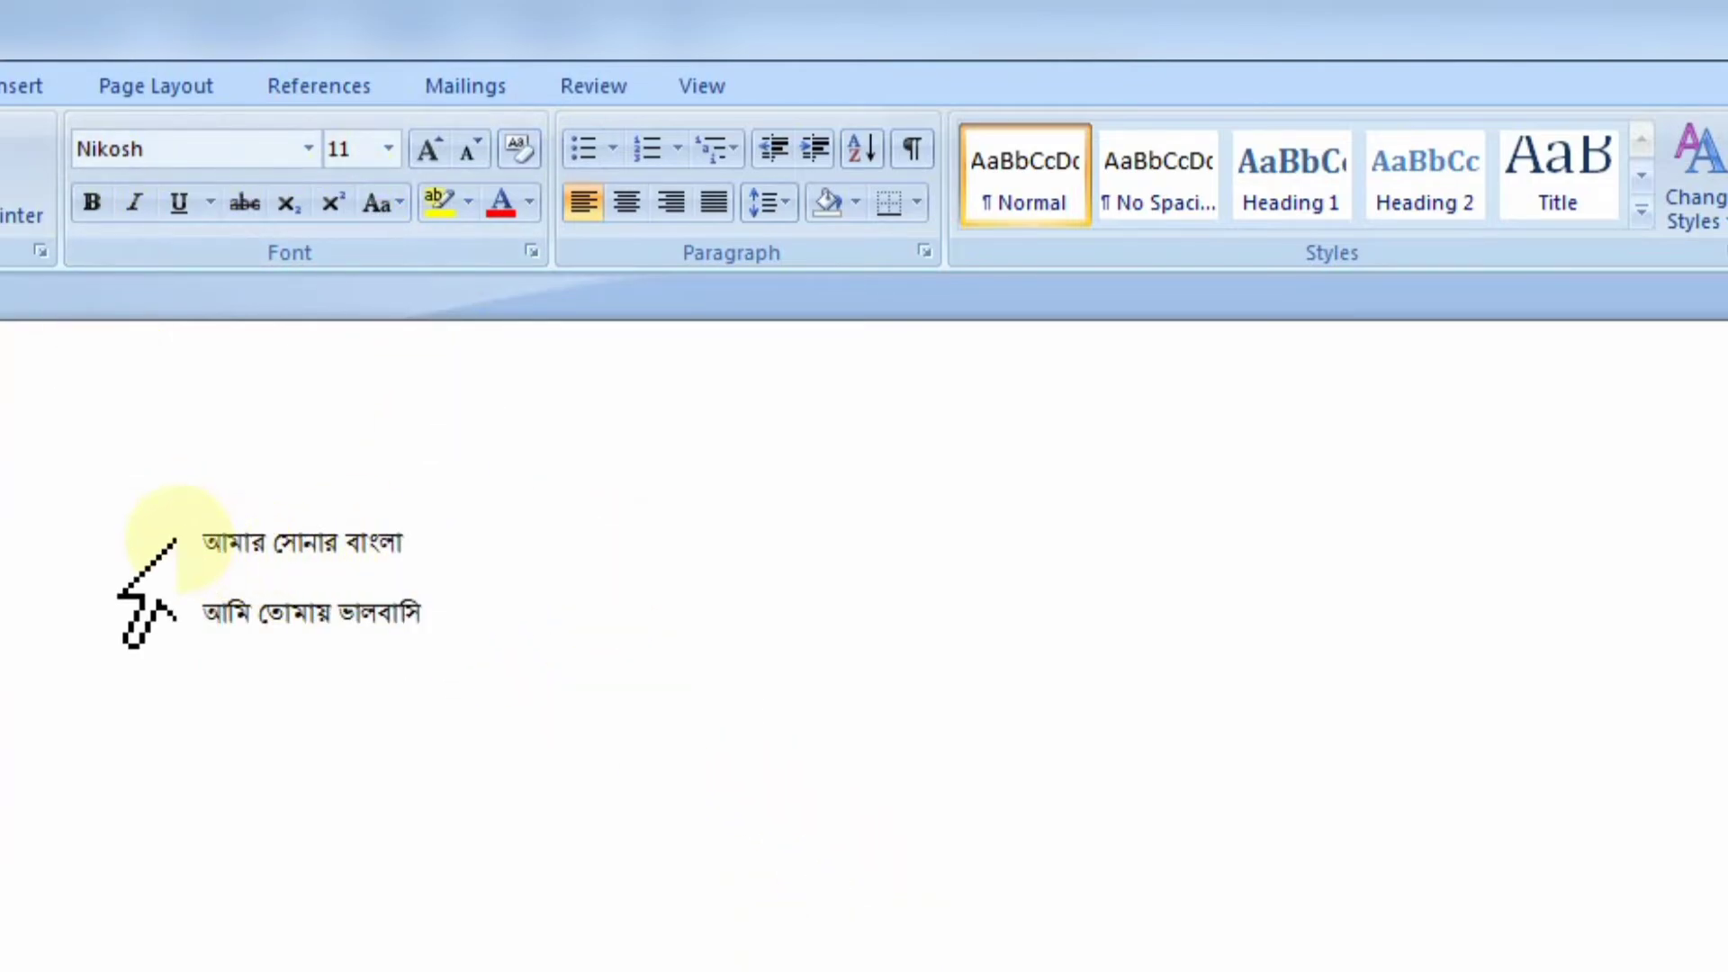
{"action": "left_click", "coordinate": [208, 542]}
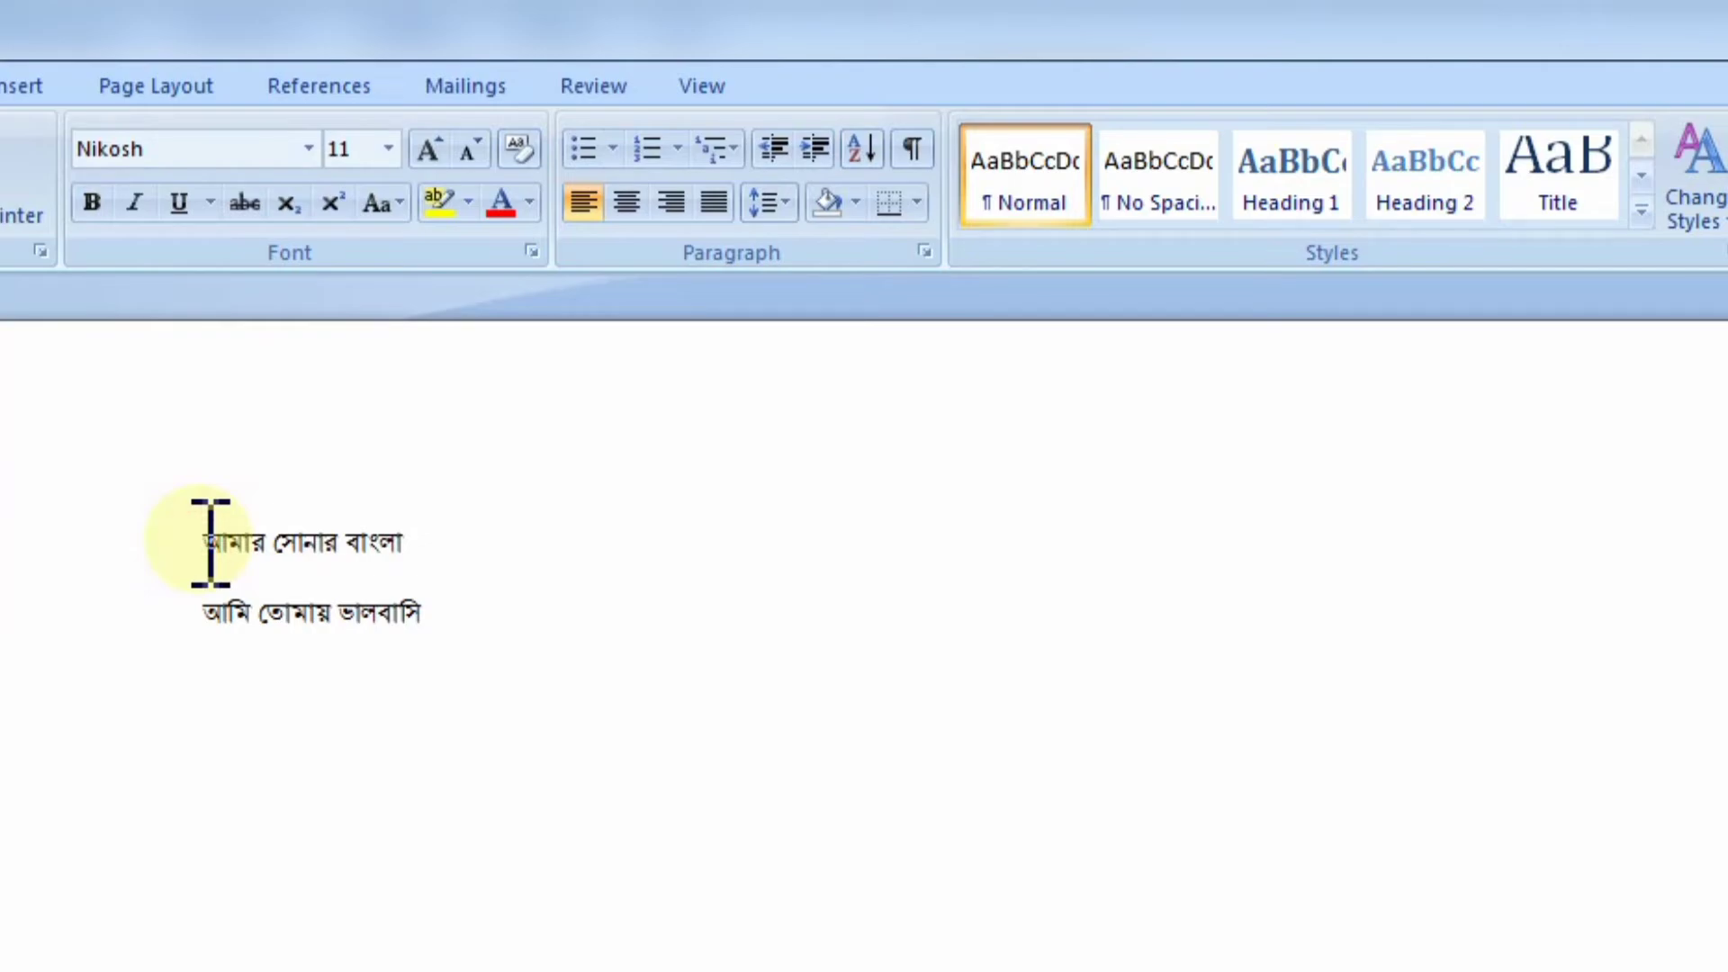
{"action": "key", "text": "ctrl+a"}
{"action": "left_click", "coordinate": [208, 540]}
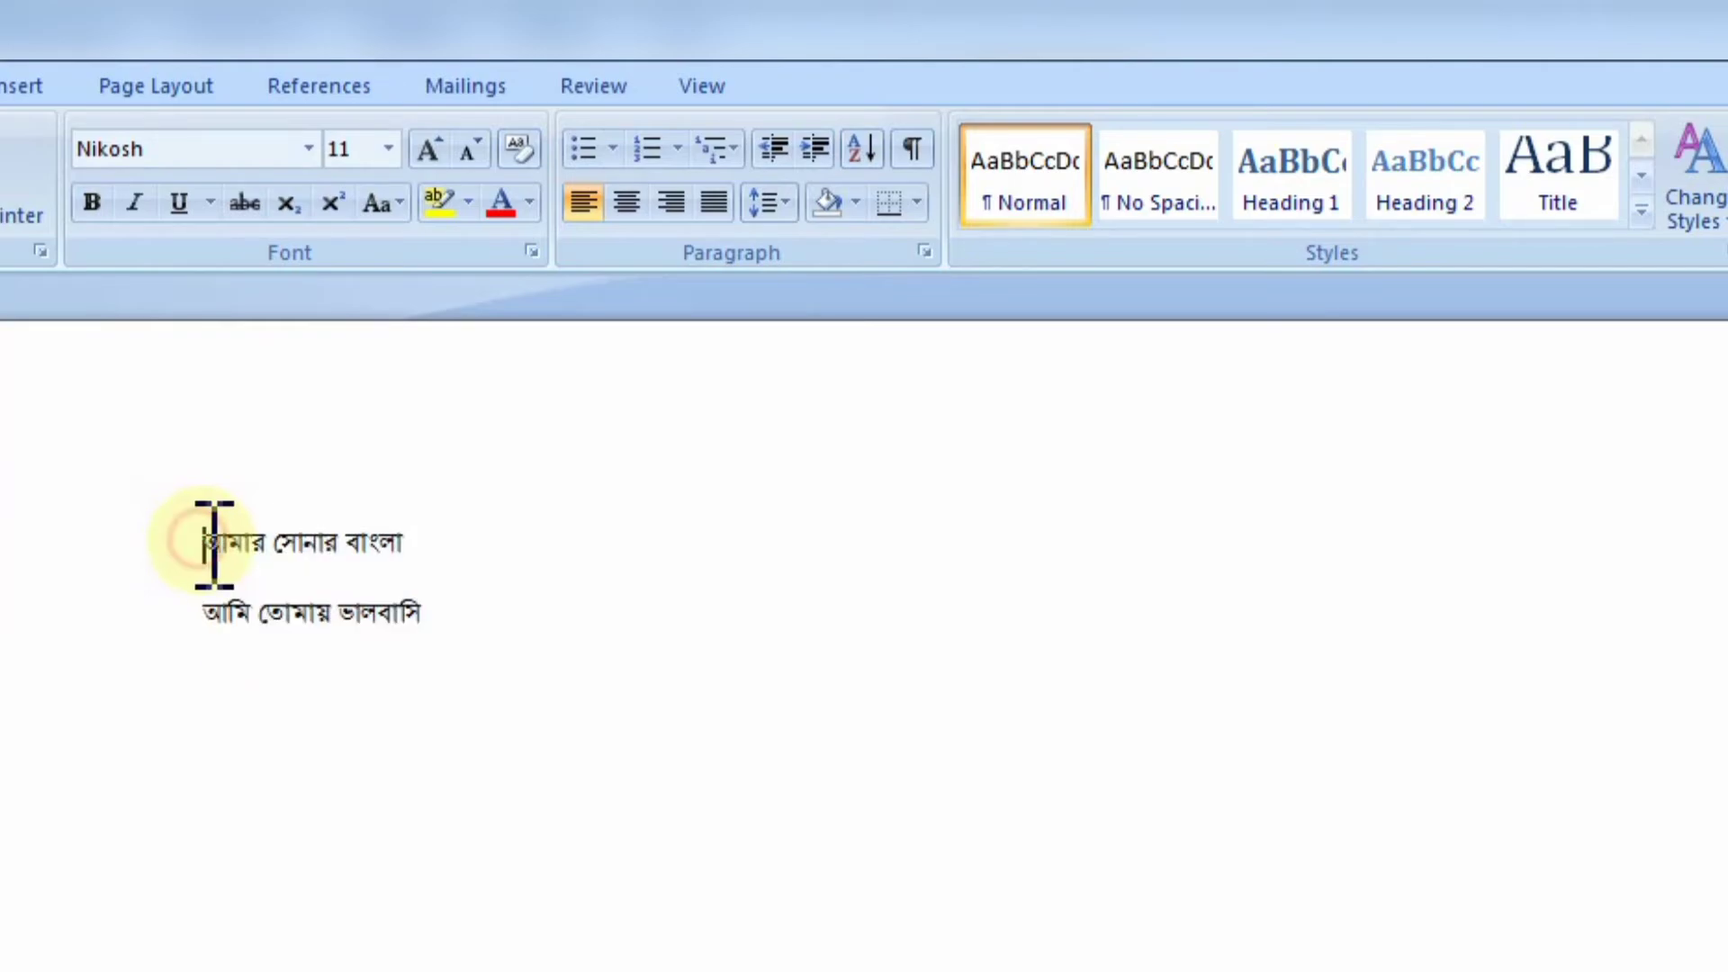
- Set both Bangla lines to font size 48 after trying size 16, and make them bold
{"action": "left_click_drag", "start_coordinate": [207, 539], "coordinate": [496, 605]}
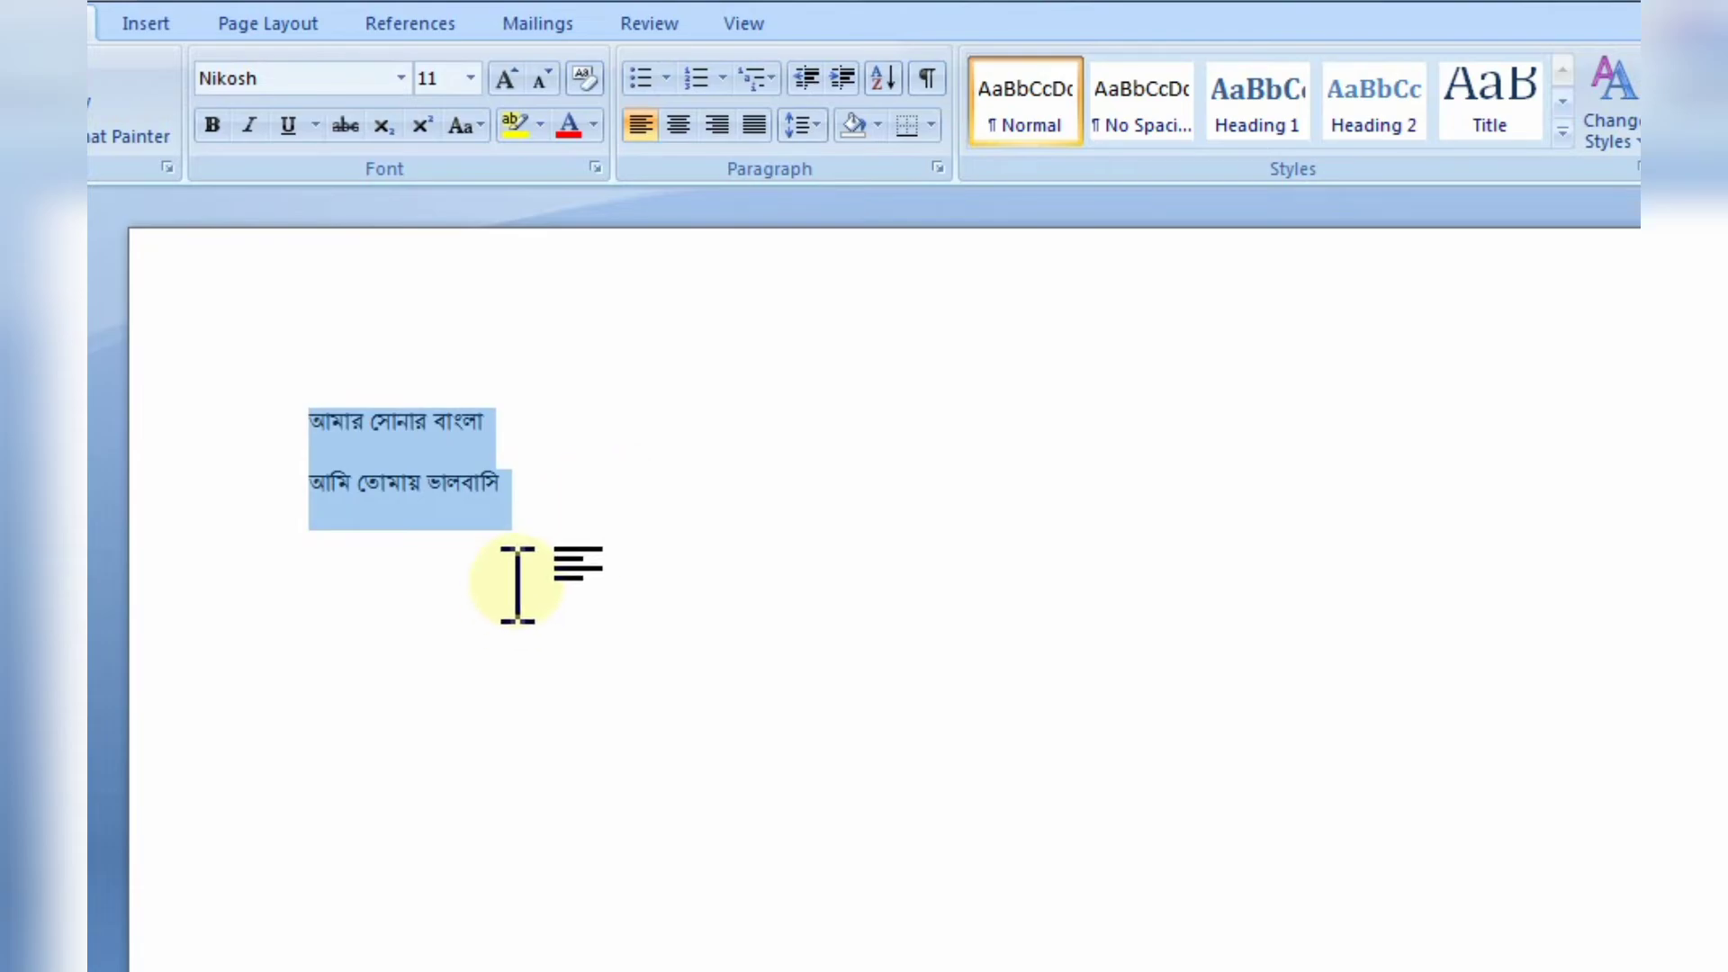
{"action": "left_click", "coordinate": [471, 77]}
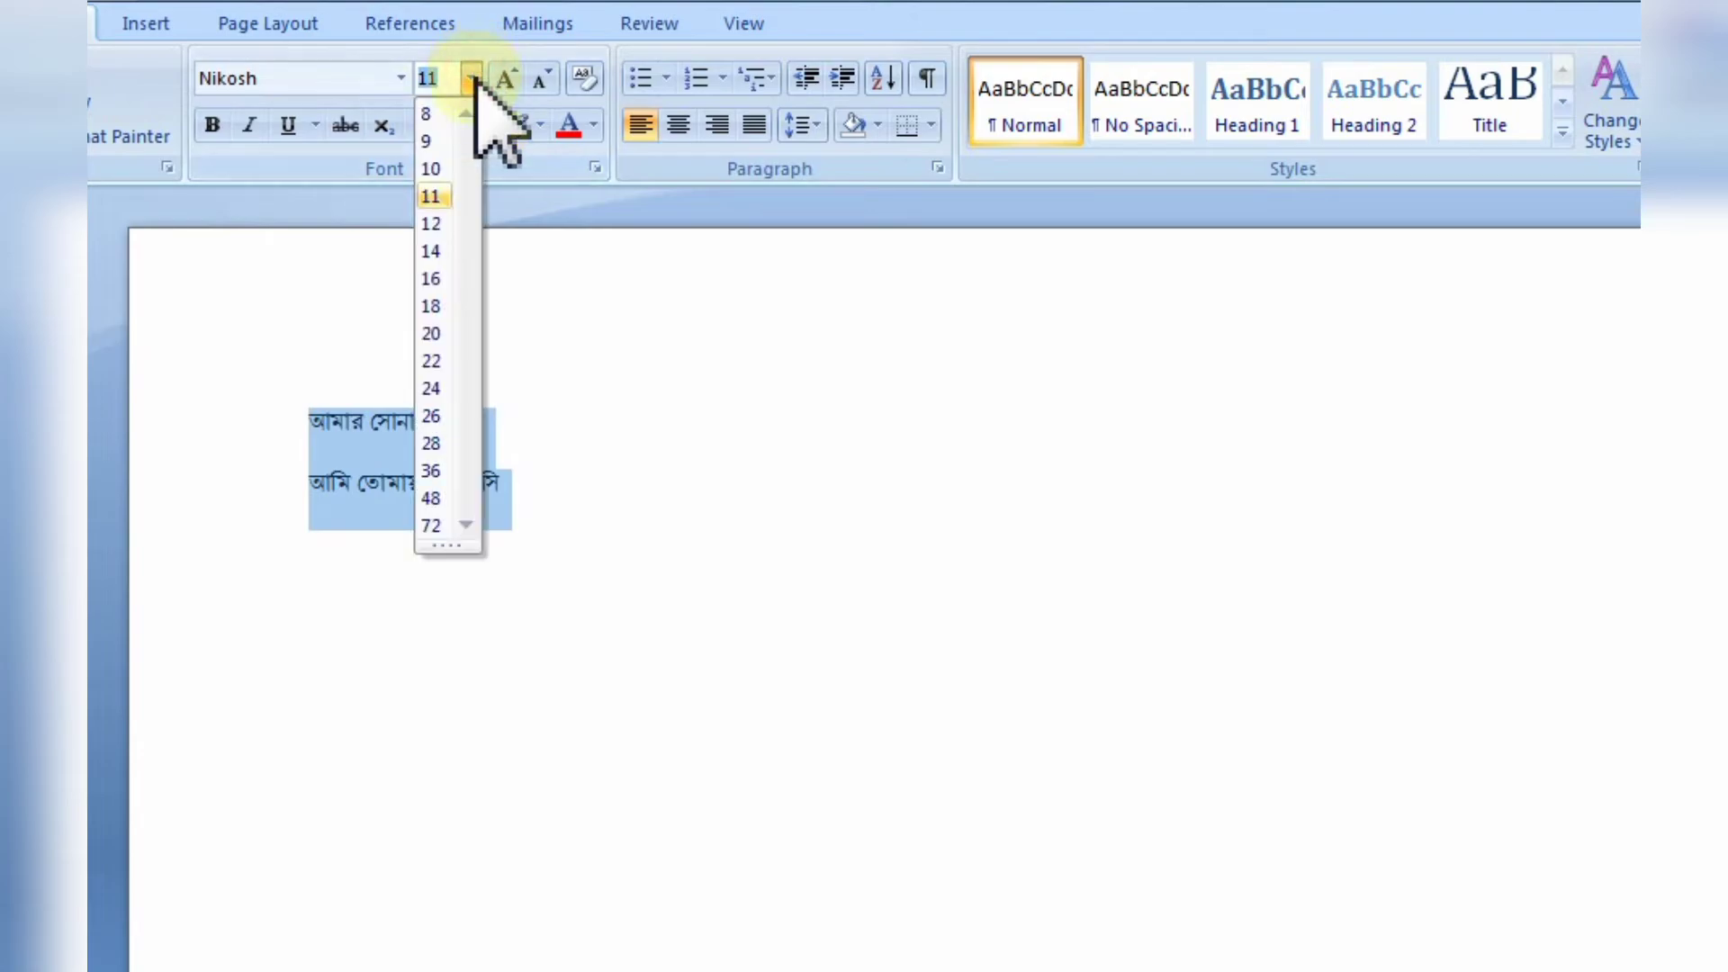
{"action": "left_click", "coordinate": [450, 274]}
{"action": "left_click", "coordinate": [471, 78]}
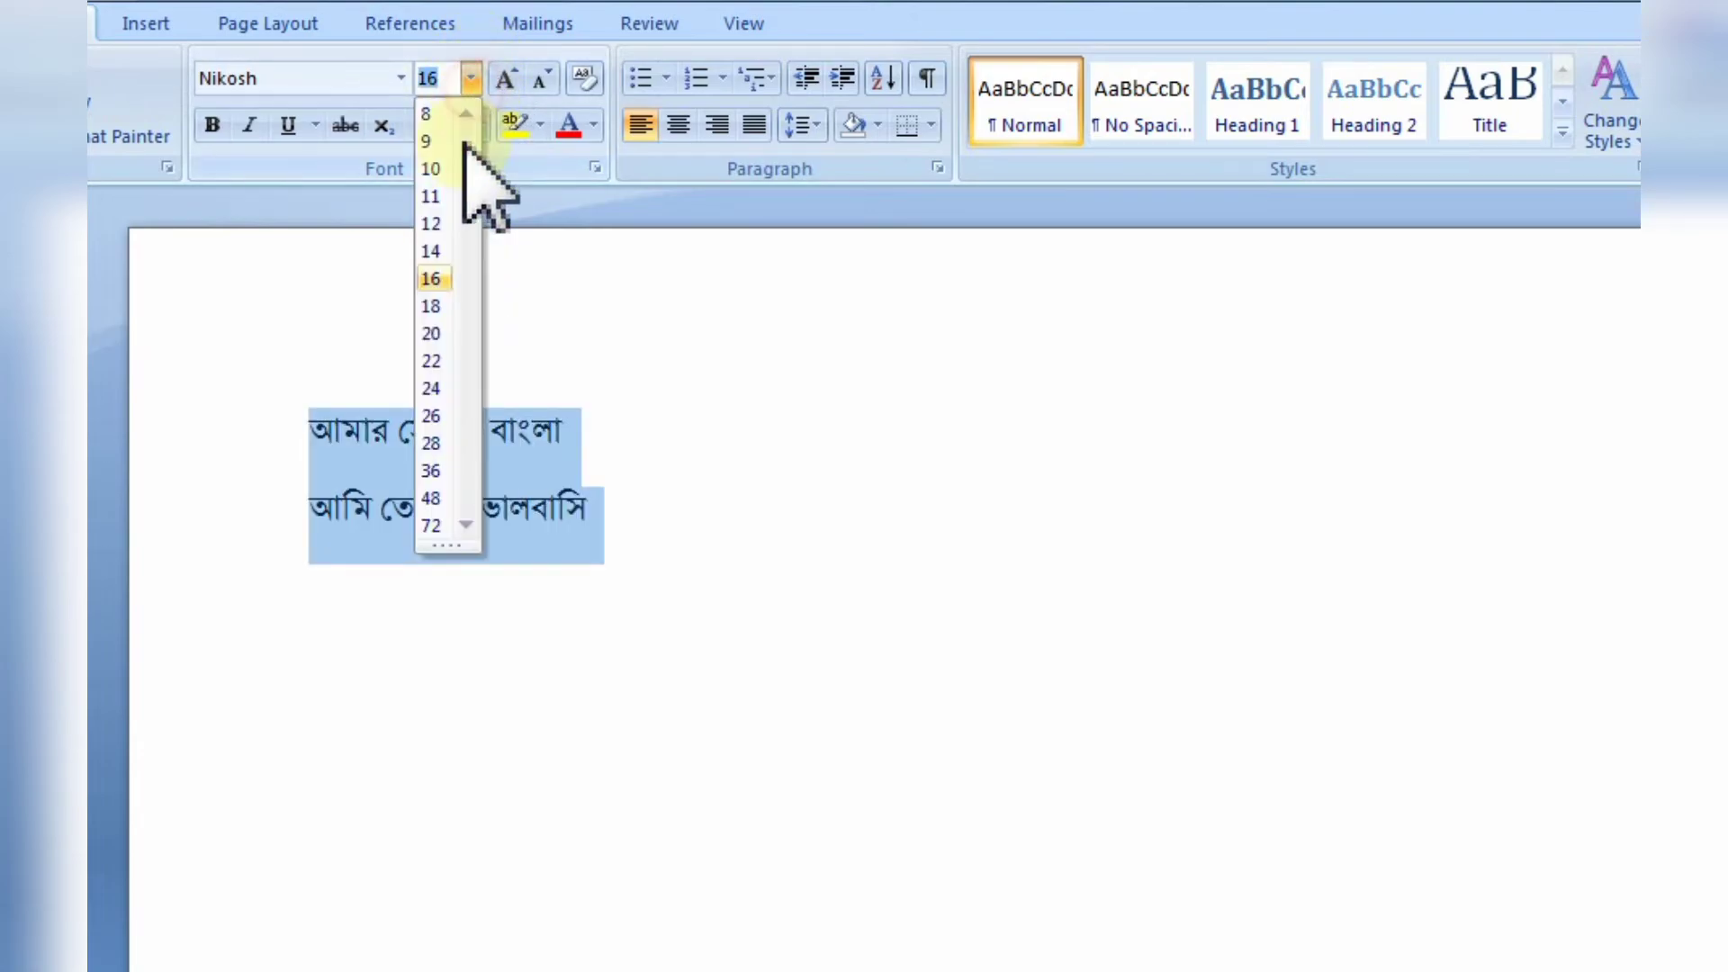
{"action": "left_click", "coordinate": [435, 504]}
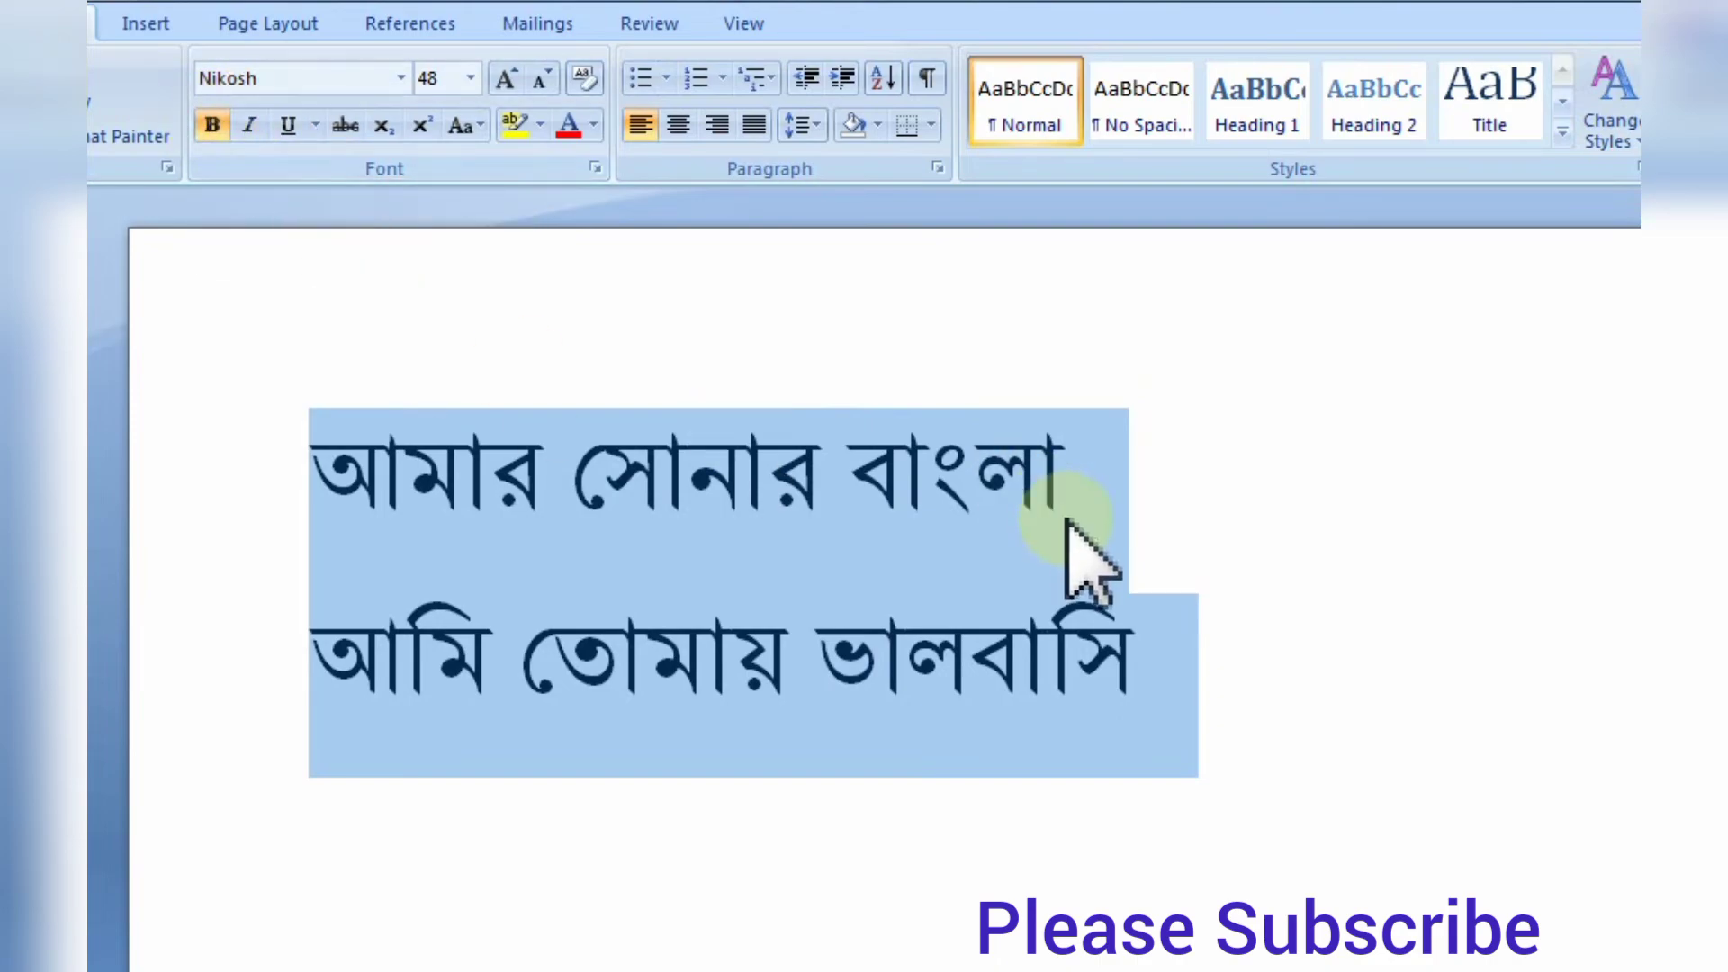
- Add the English word "Bangladesh" on a new line below the two Bangla lines
{"action": "left_click", "coordinate": [1237, 698]}
{"action": "key", "text": "Return"}
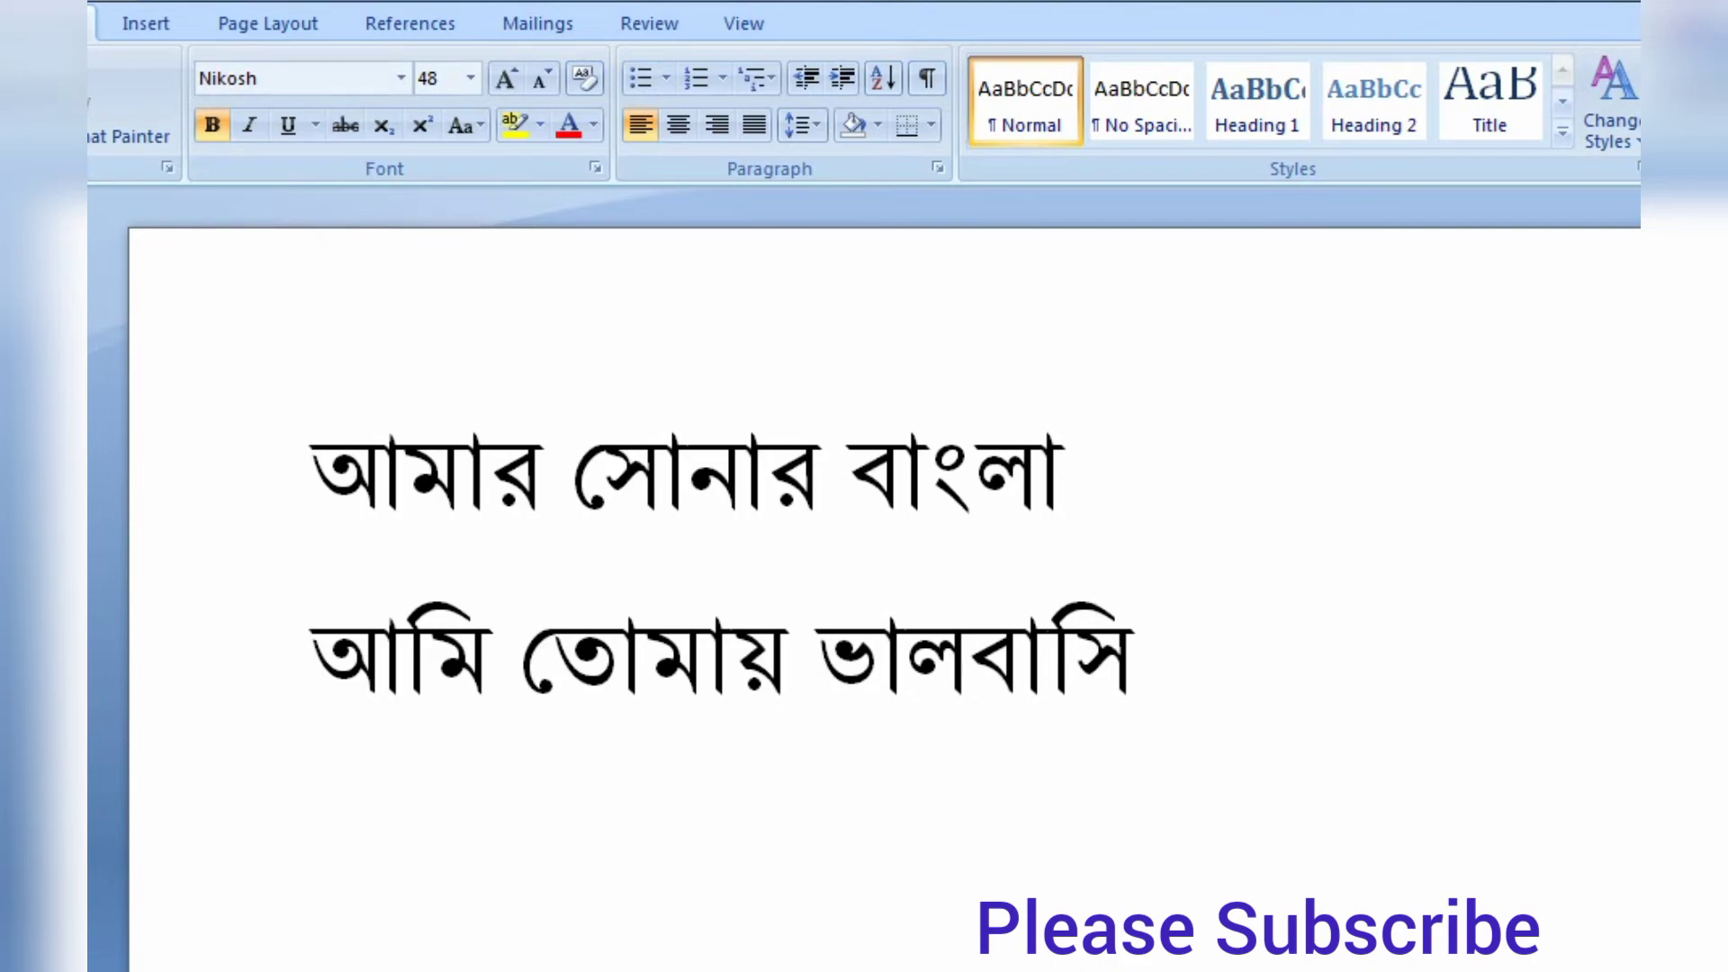
{"action": "type", "text": "Ba"}
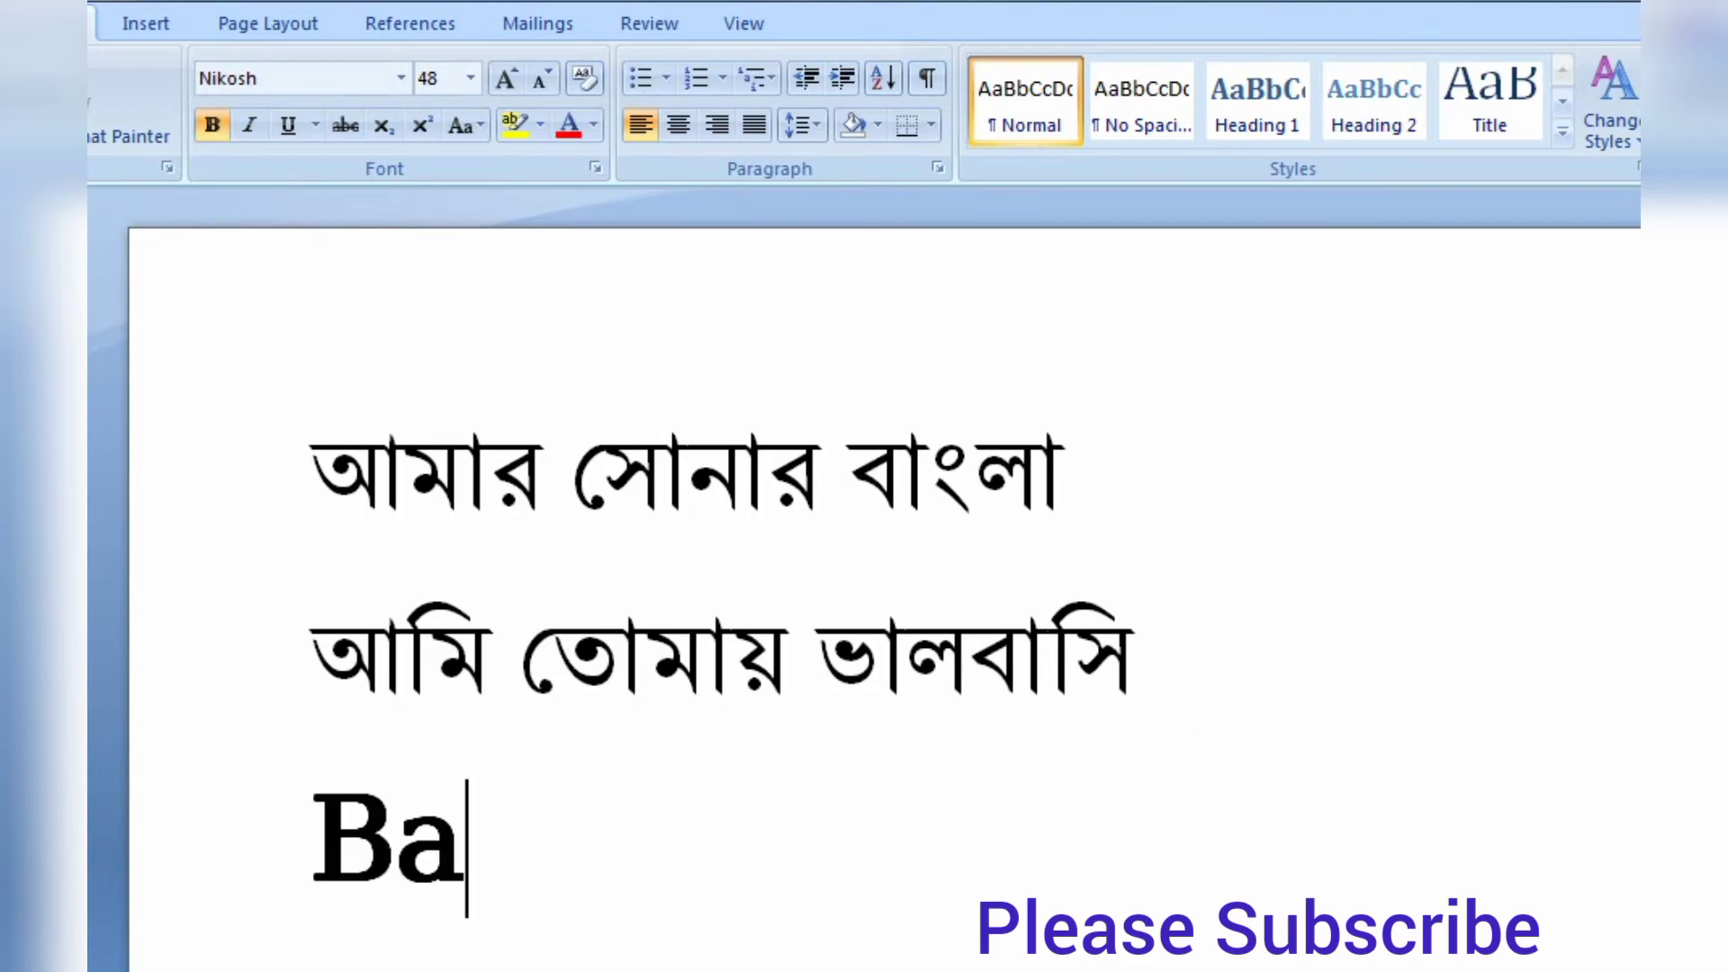
{"action": "type", "text": "ng"}
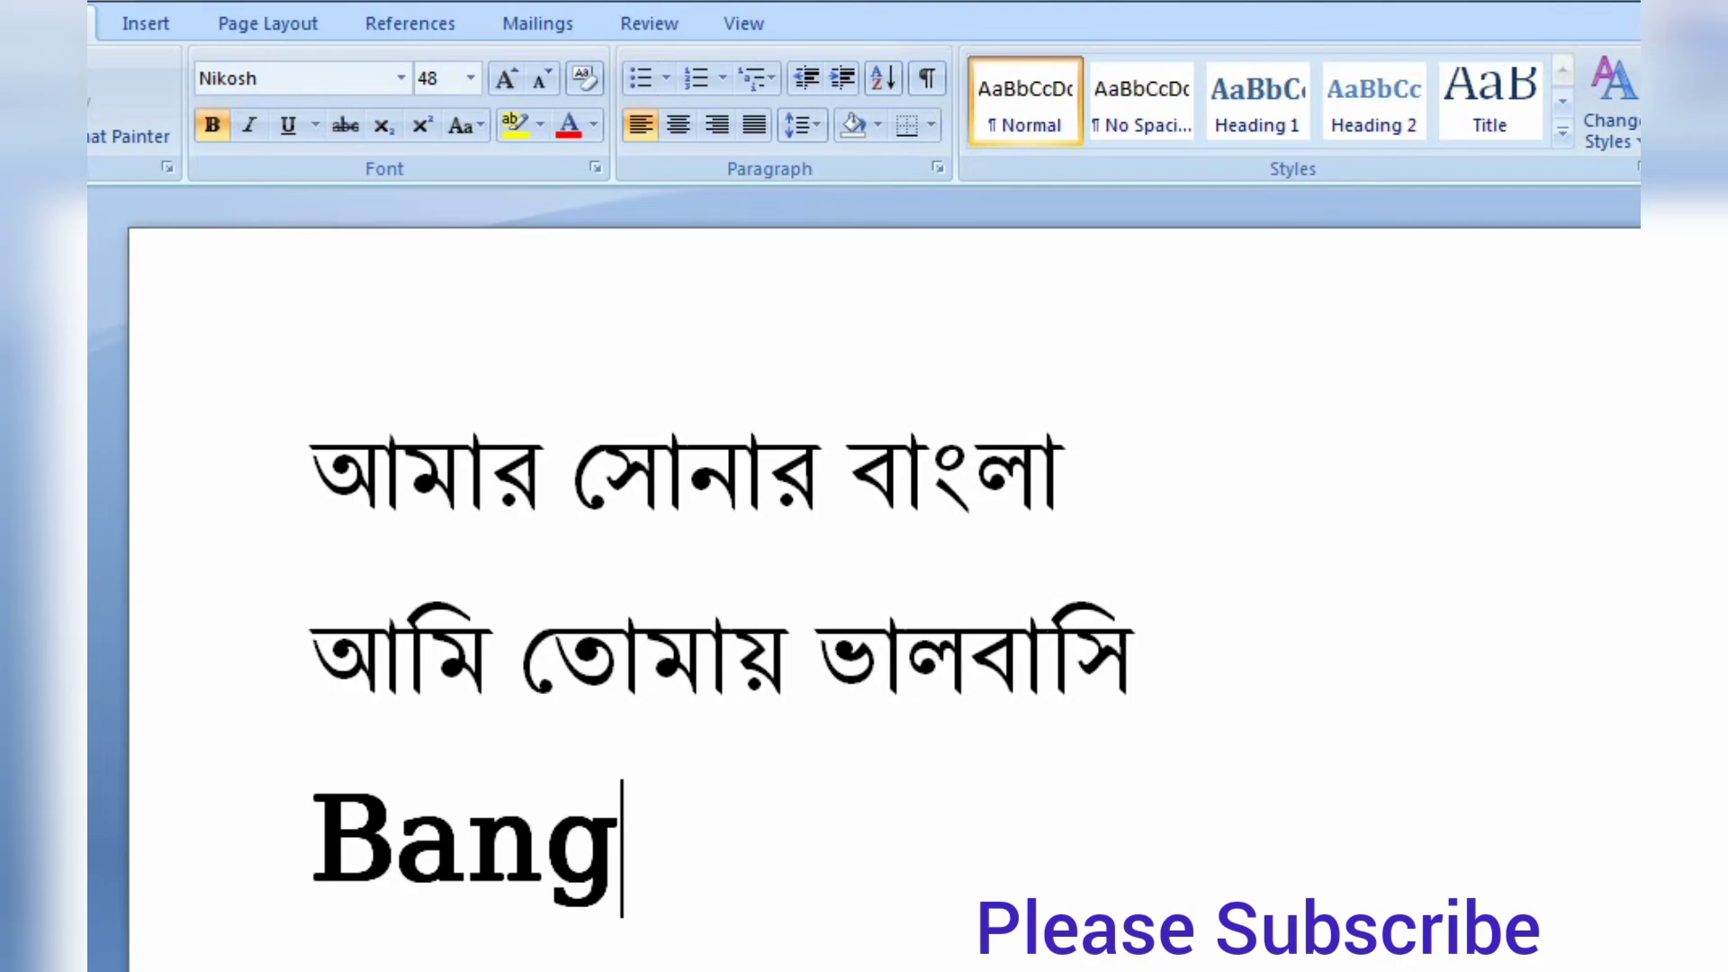
{"action": "type", "text": "ladesh"}
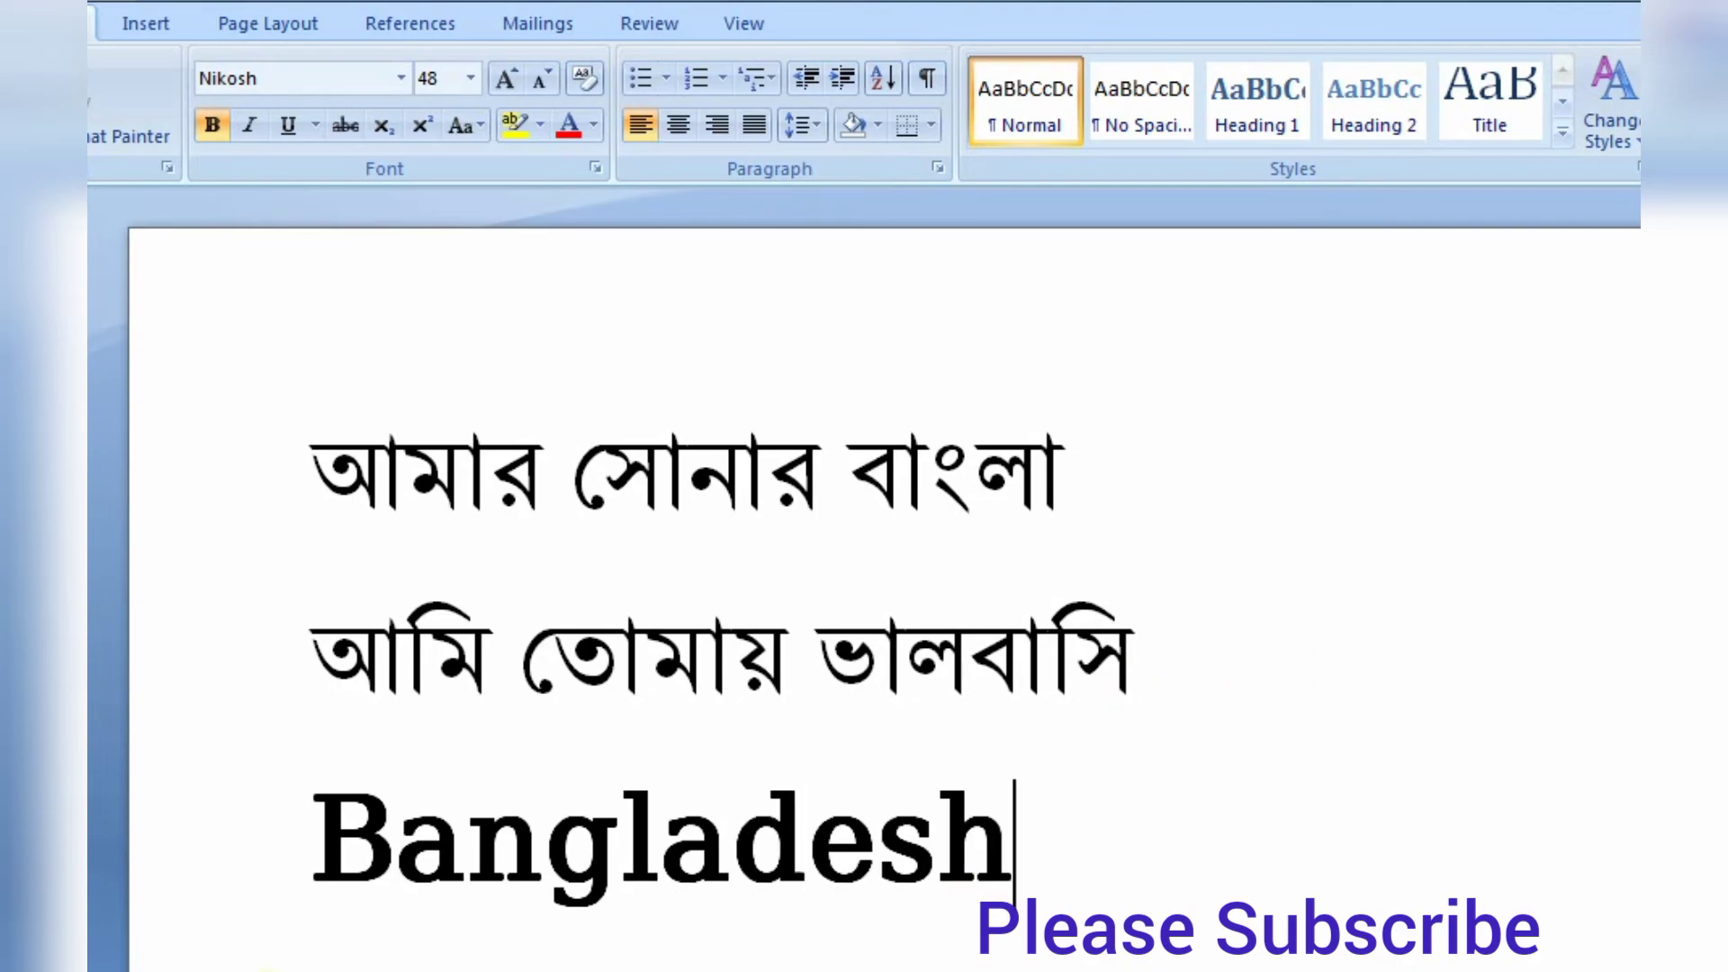
- Remove the bold formatting from the word "Bangladesh"
{"action": "left_click_drag", "start_coordinate": [295, 850], "coordinate": [395, 851]}
{"action": "left_click_drag", "start_coordinate": [576, 850], "coordinate": [1062, 856]}
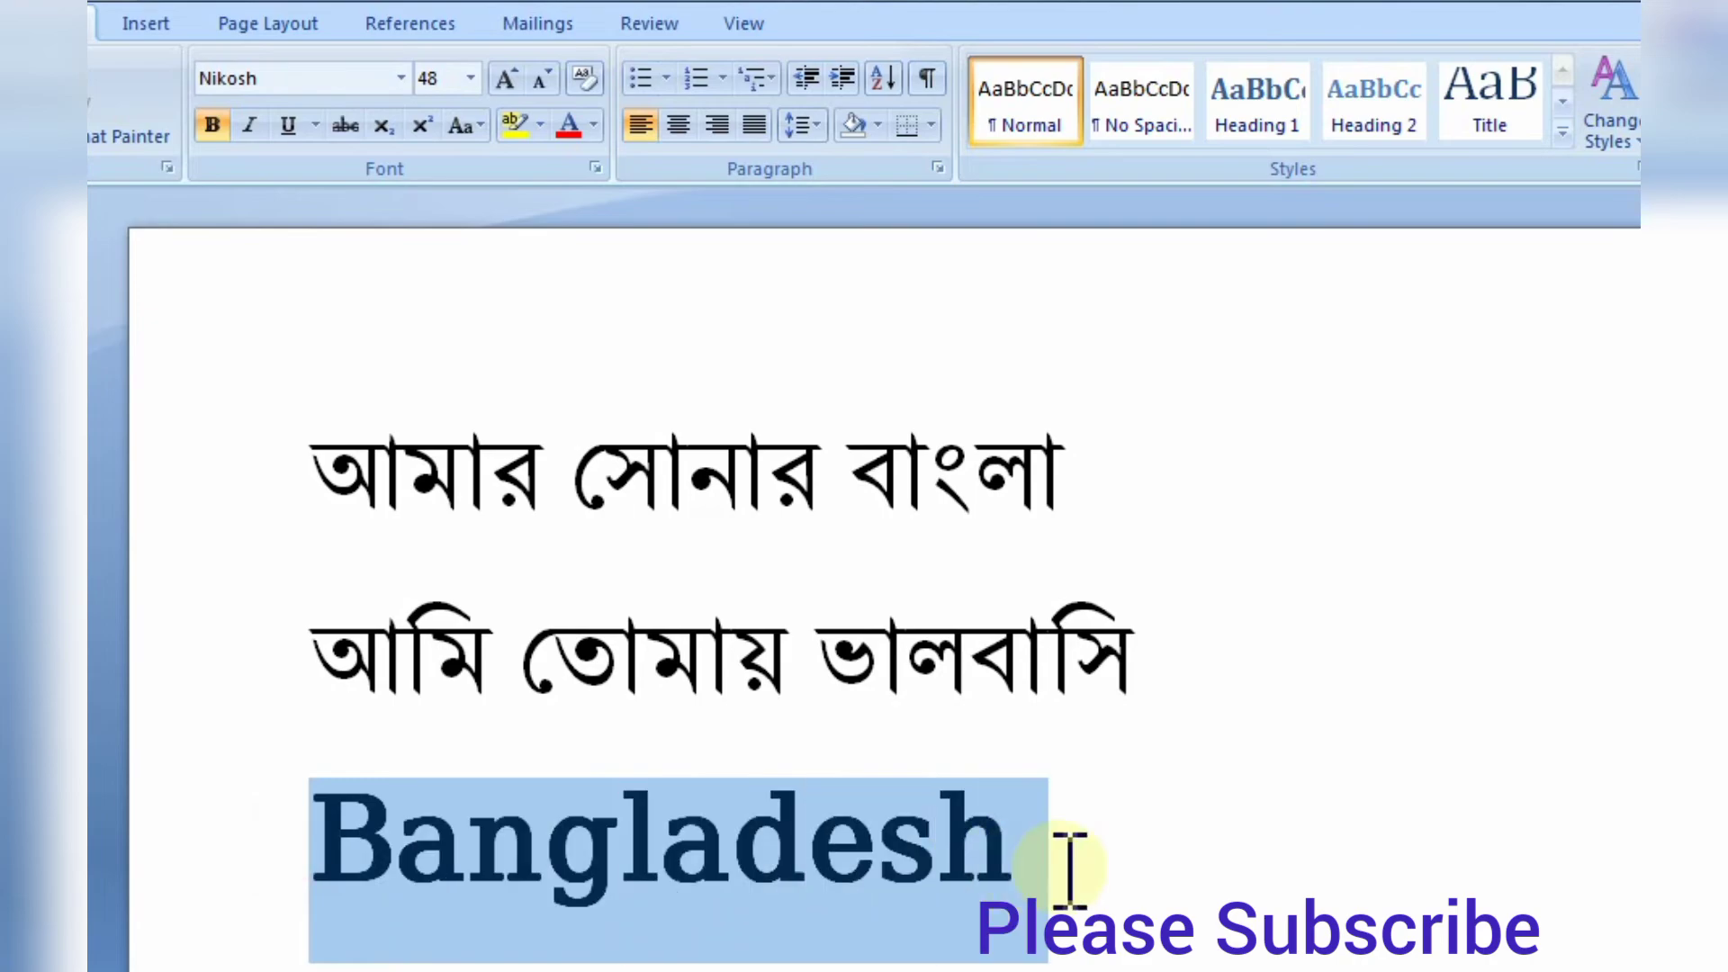
{"action": "left_click", "coordinate": [212, 125]}
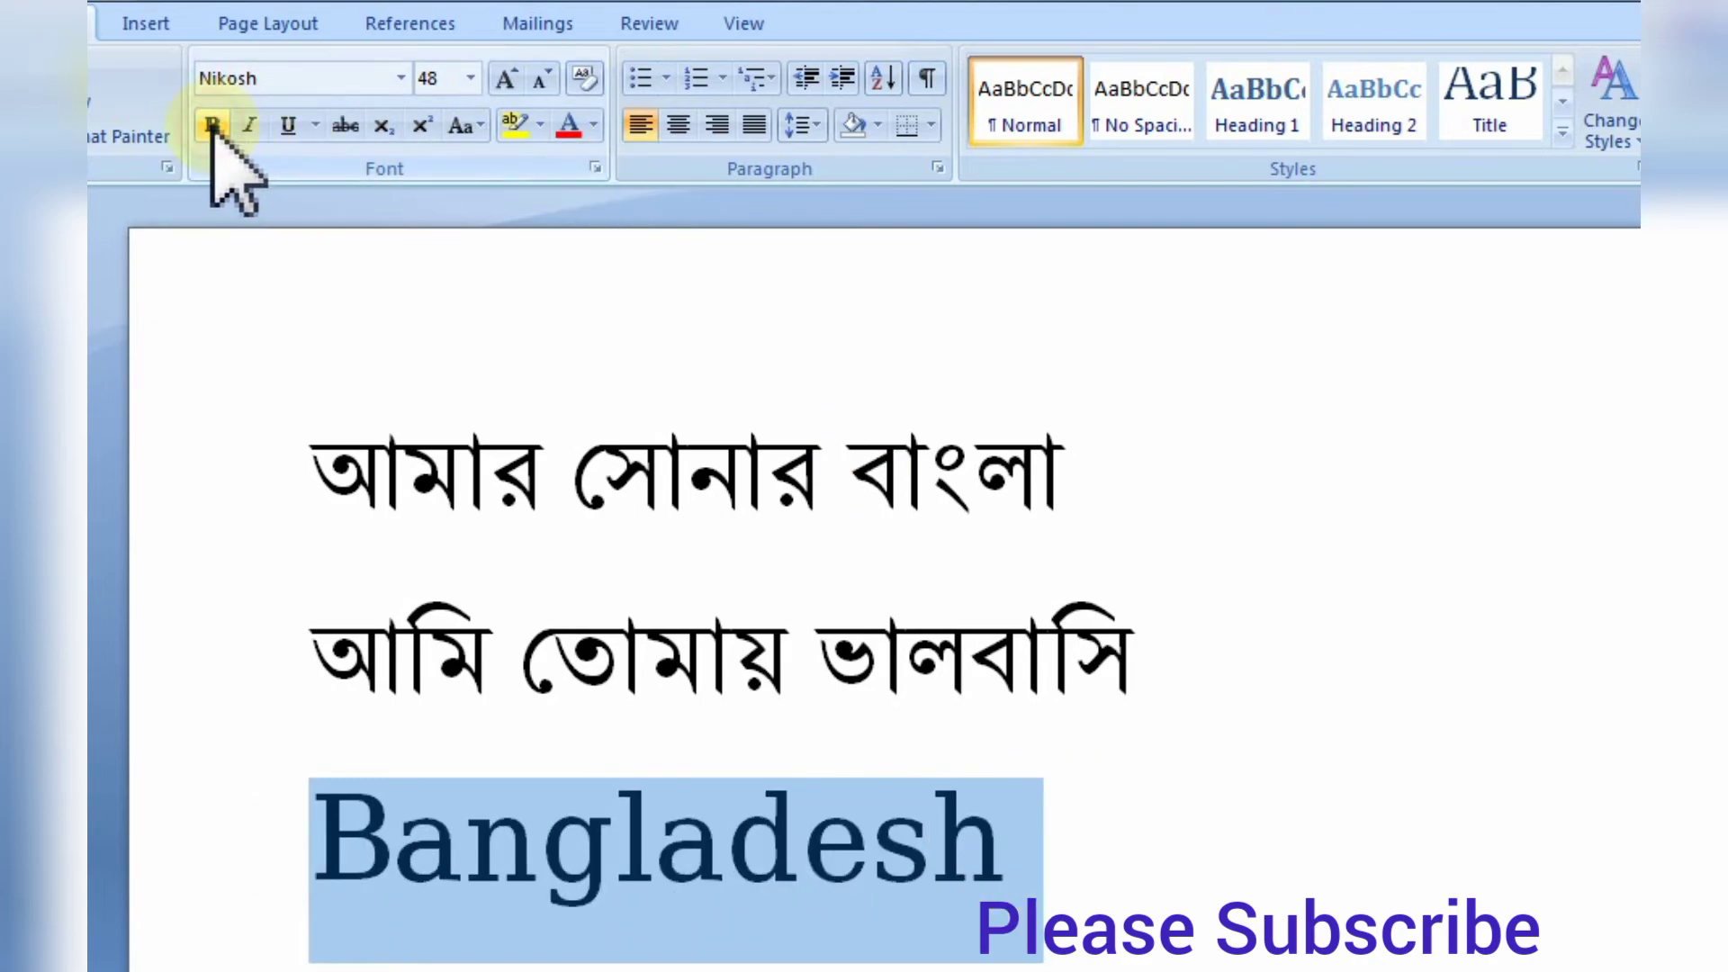
{"action": "left_click", "coordinate": [656, 850]}
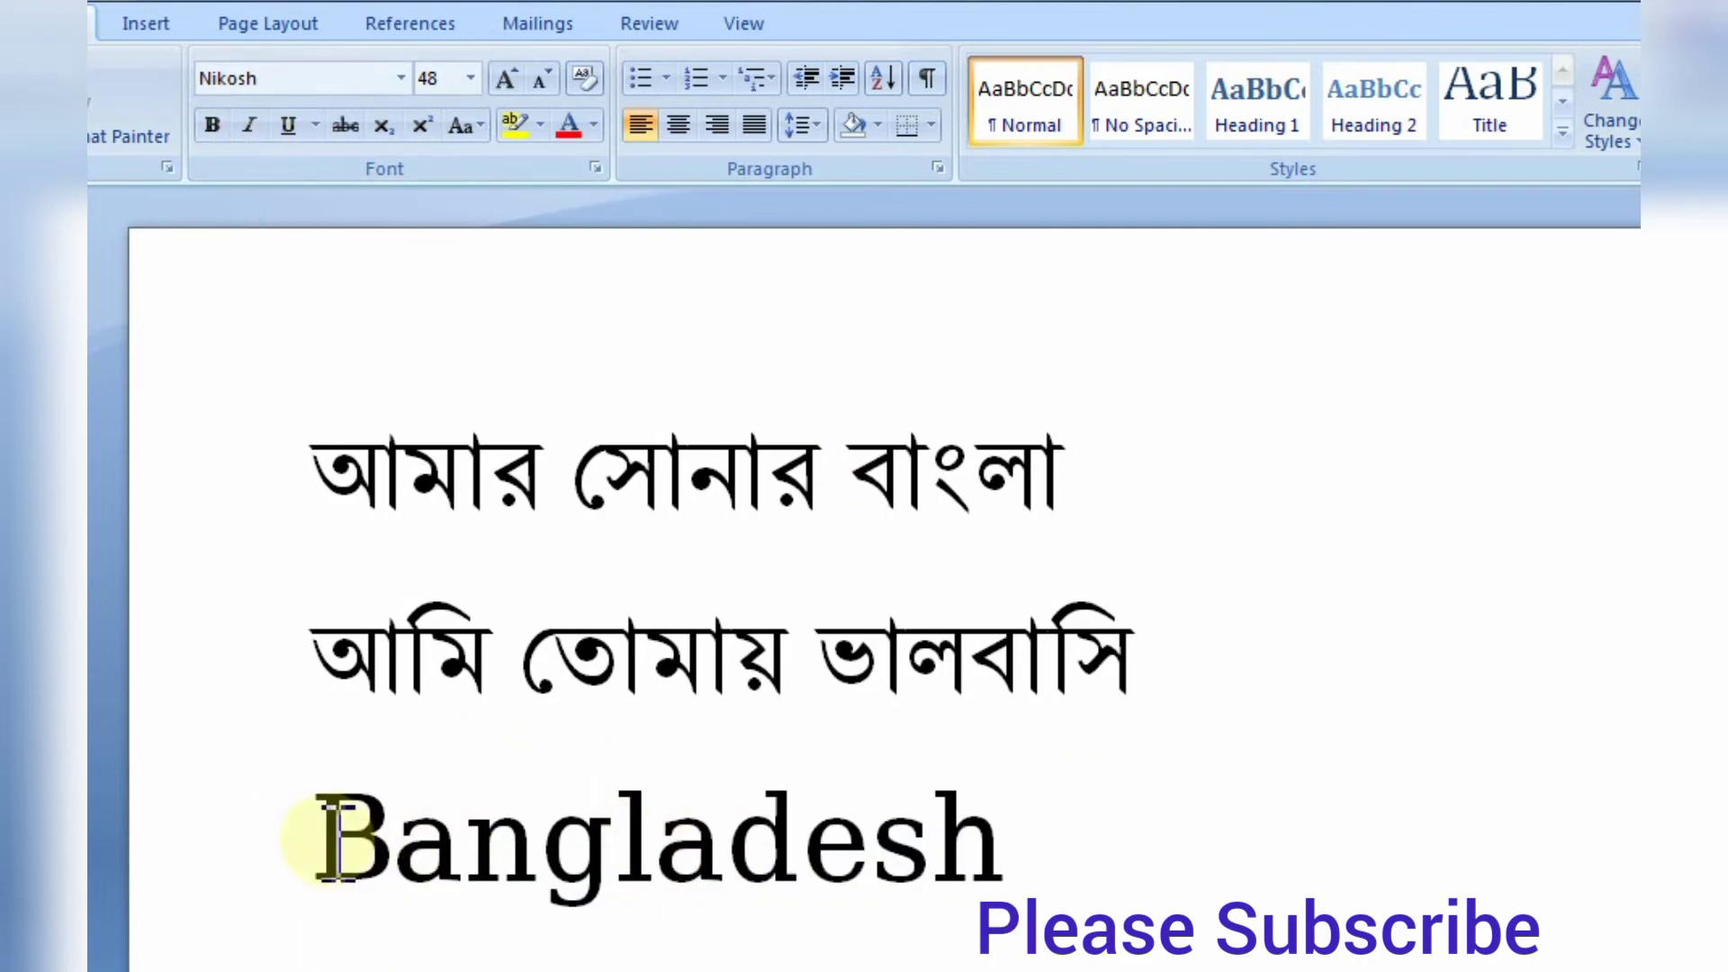
- Format the word "Bangladesh" as bold, italic and underlined
{"action": "left_click_drag", "start_coordinate": [308, 837], "coordinate": [986, 851]}
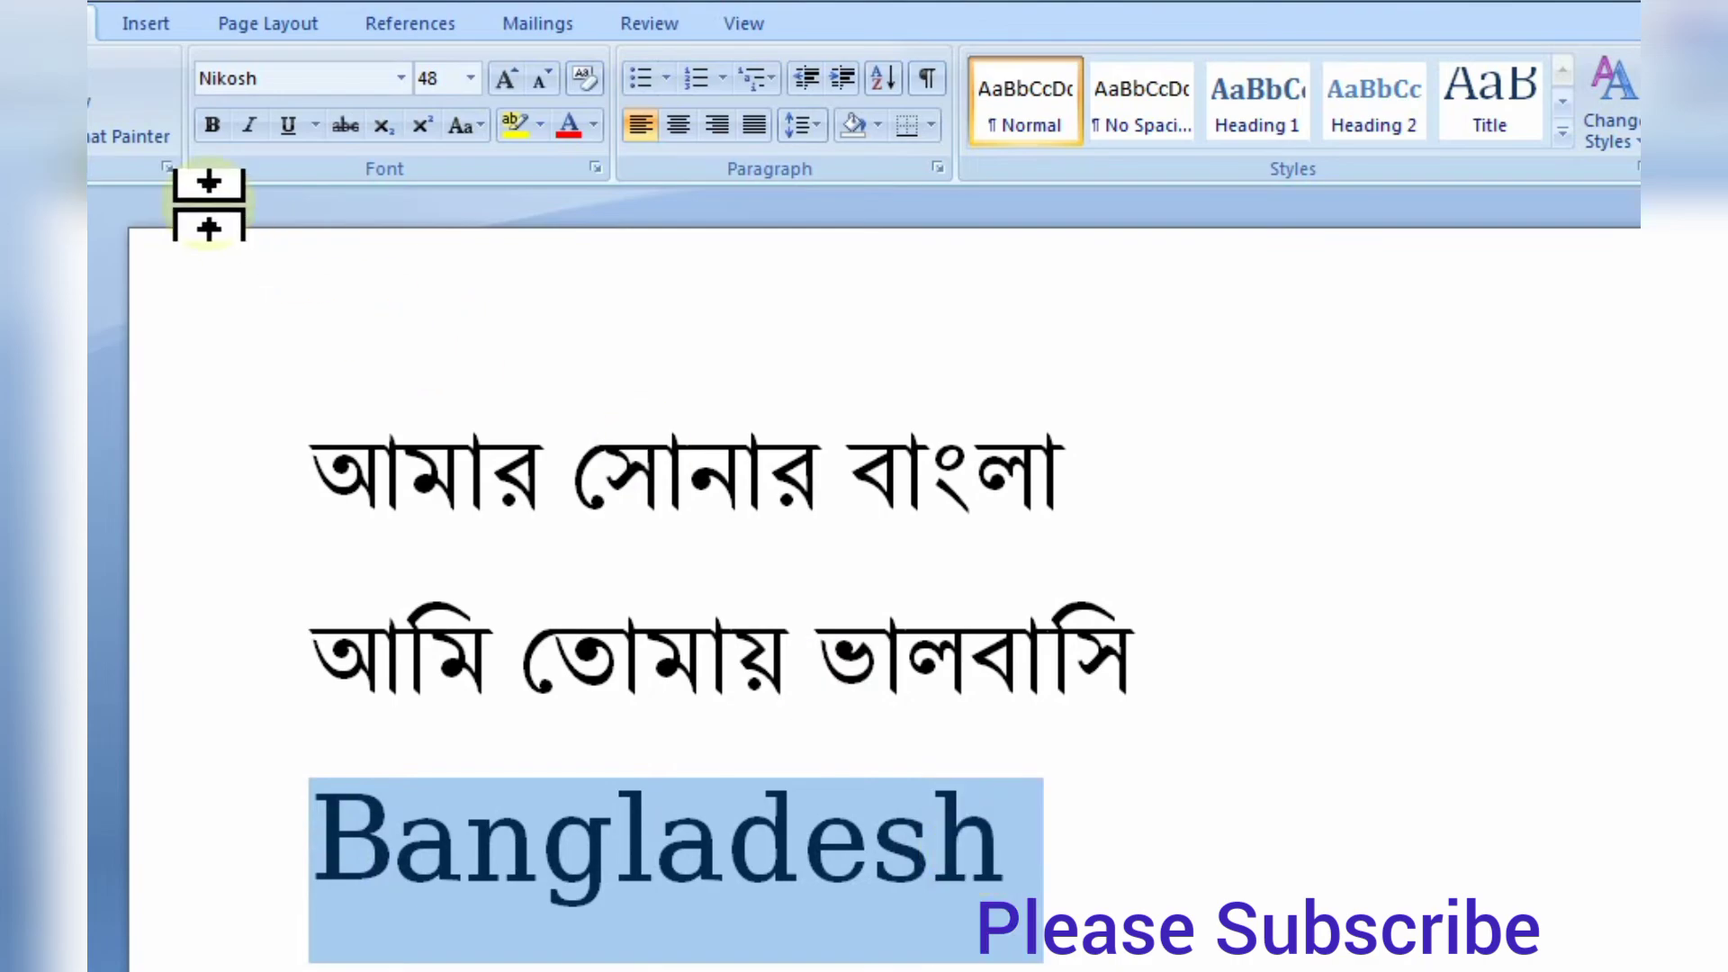
{"action": "left_click", "coordinate": [214, 125]}
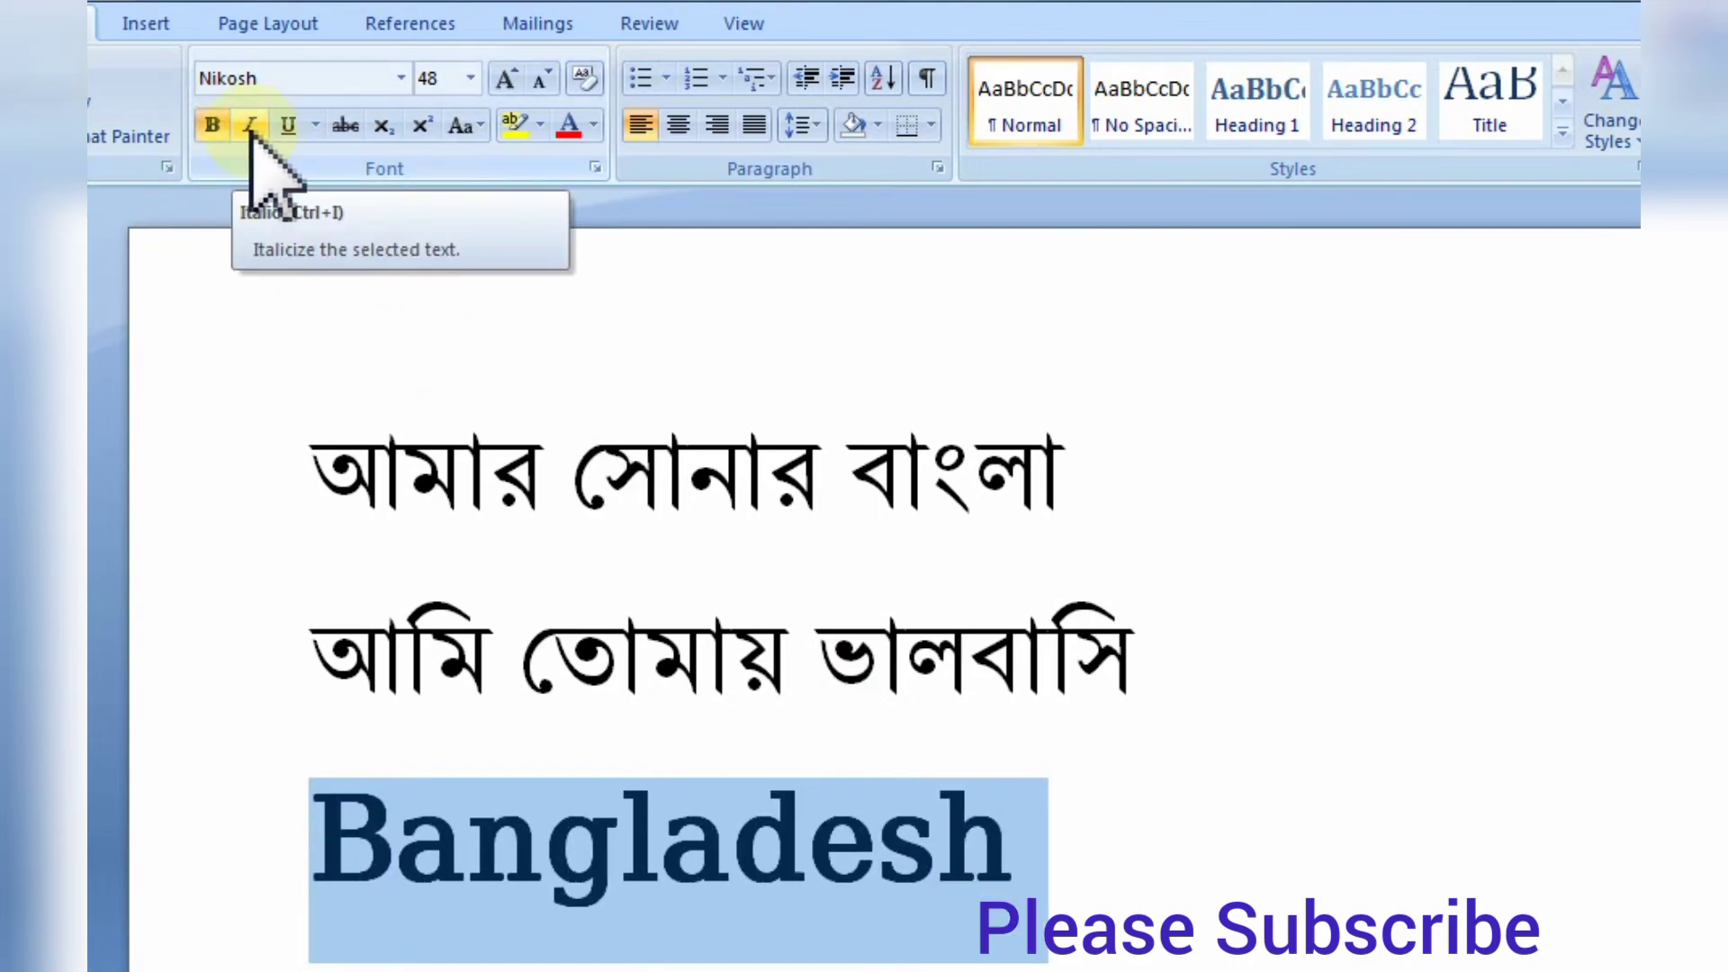
{"action": "left_click", "coordinate": [251, 126]}
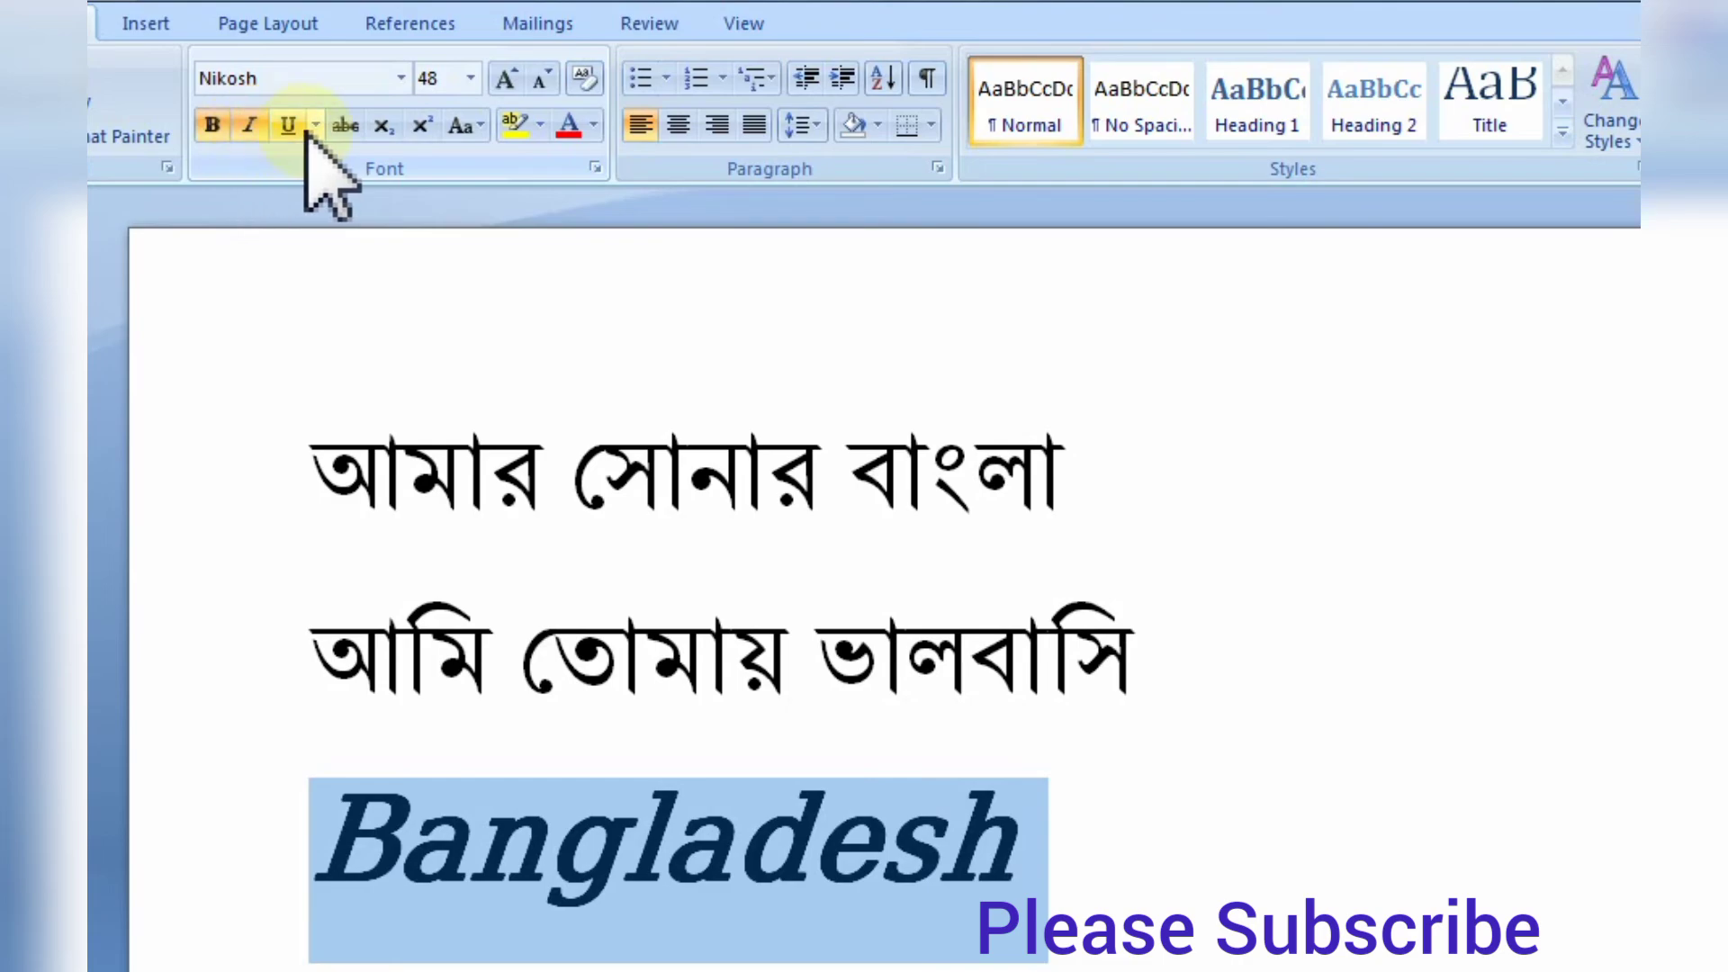
{"action": "left_click", "coordinate": [290, 126]}
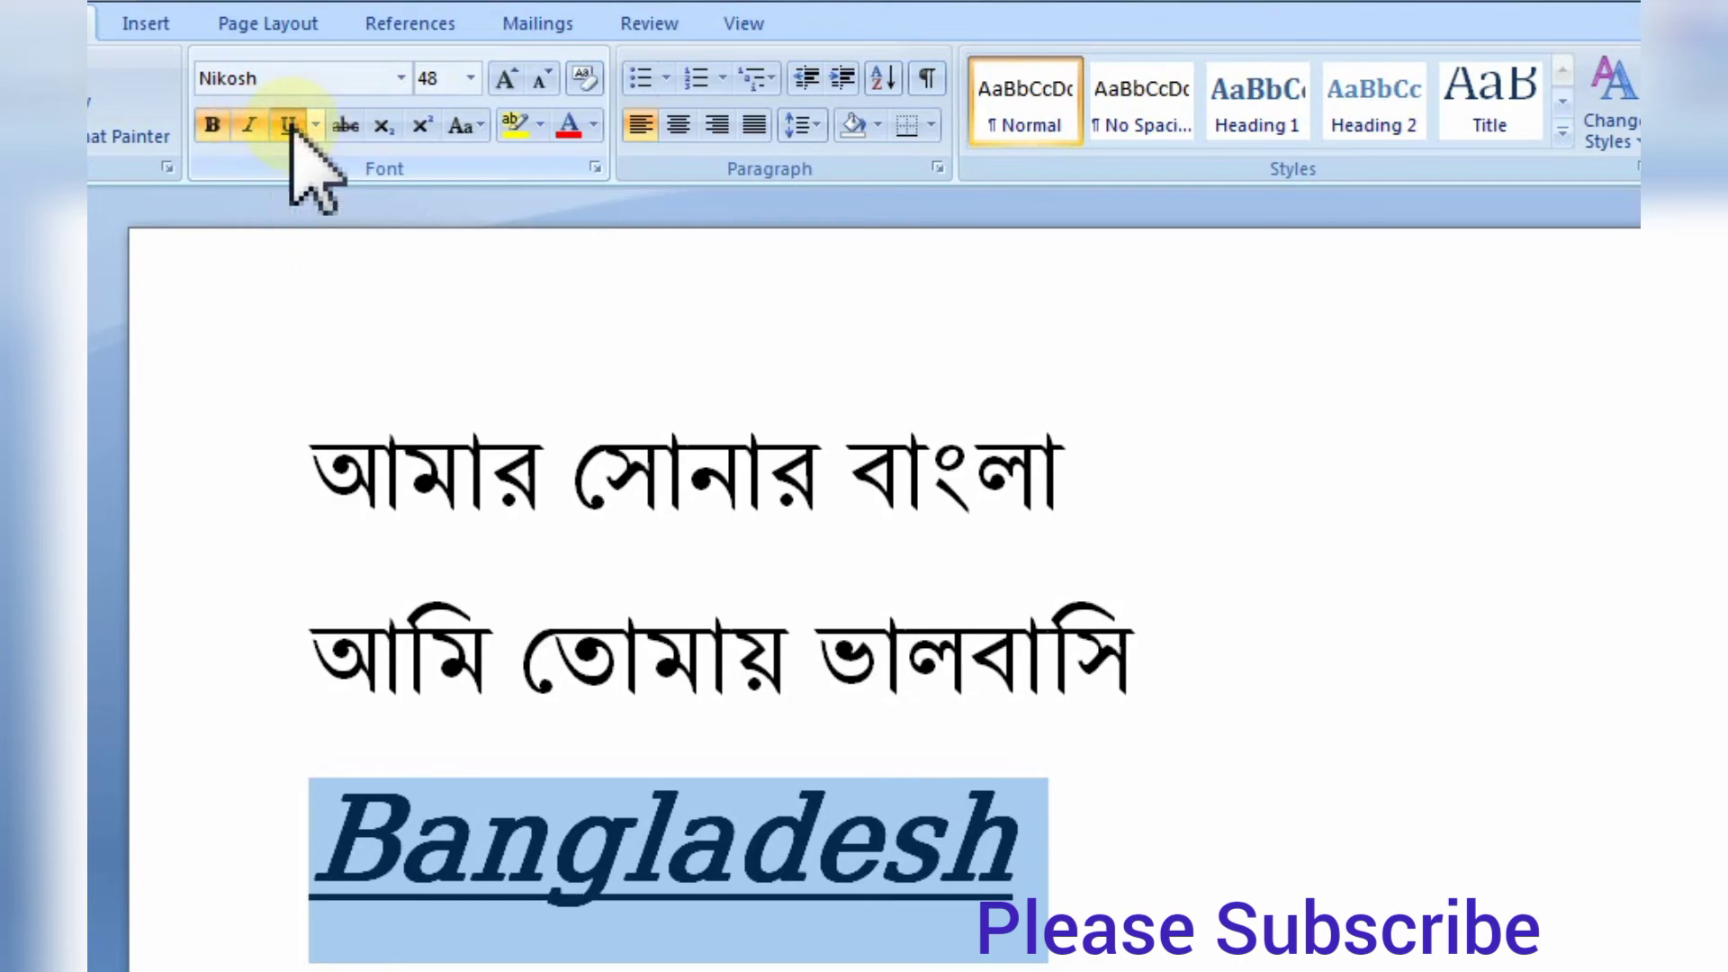
{"action": "left_click", "coordinate": [1044, 839]}
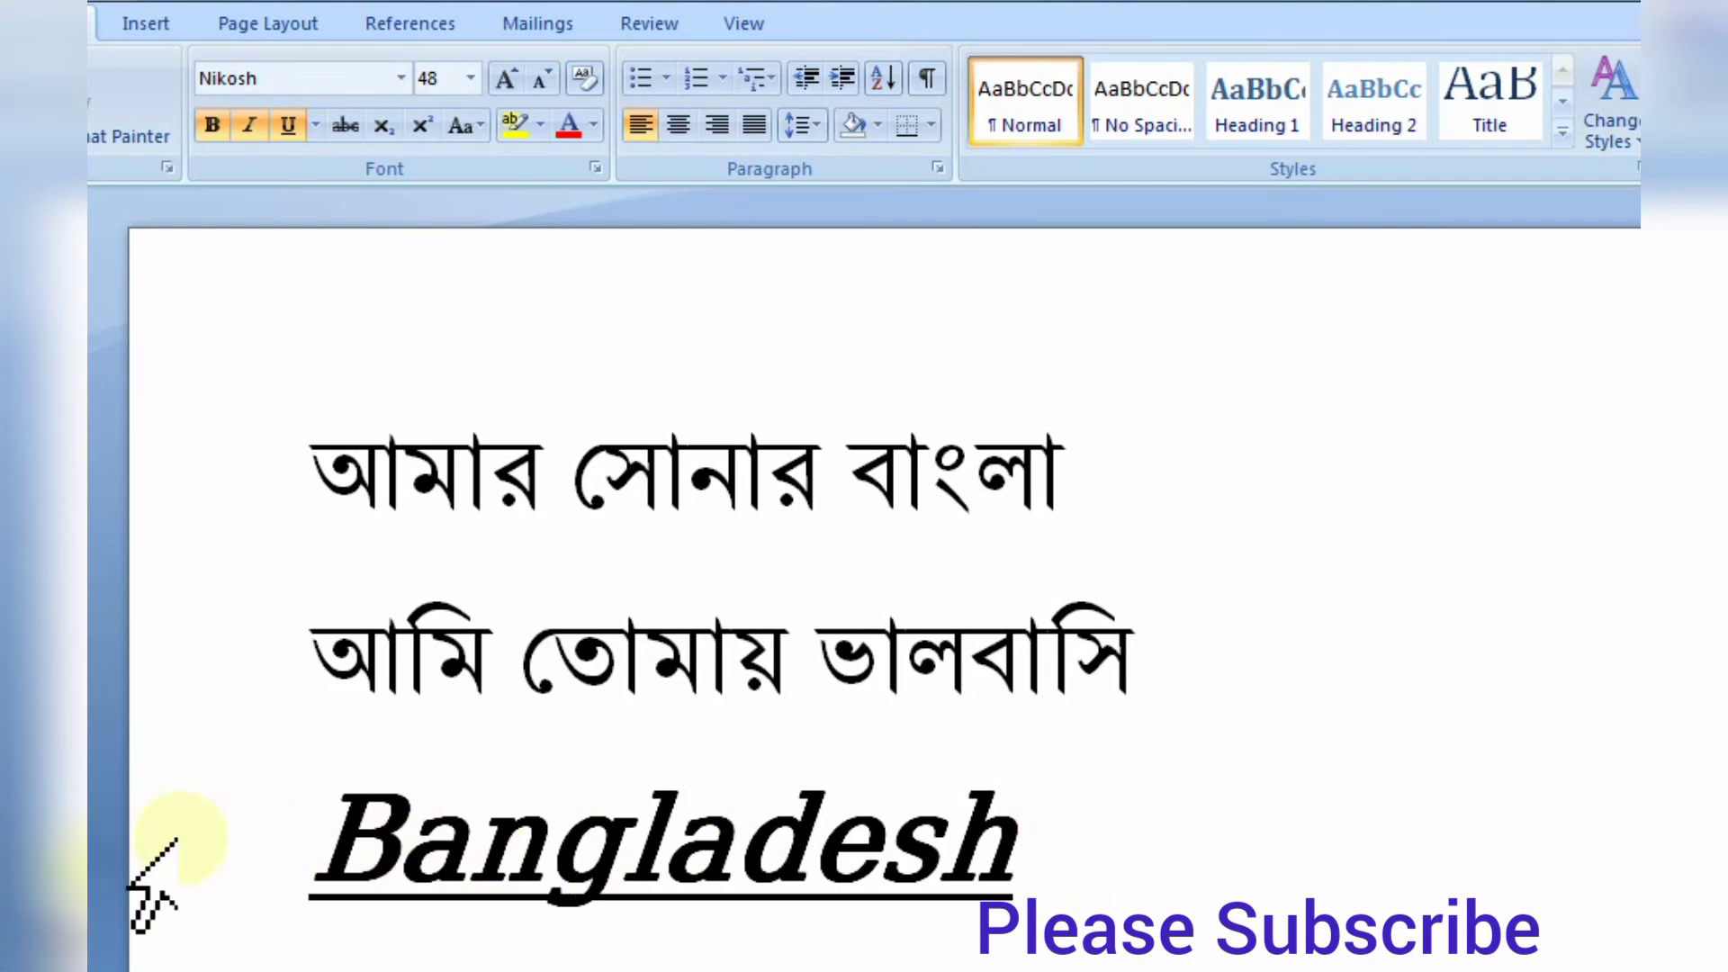
- Change the font of the word "Bangladesh" to Times New Roman
{"action": "left_click_drag", "start_coordinate": [316, 841], "coordinate": [1004, 855]}
{"action": "left_click", "coordinate": [401, 78]}
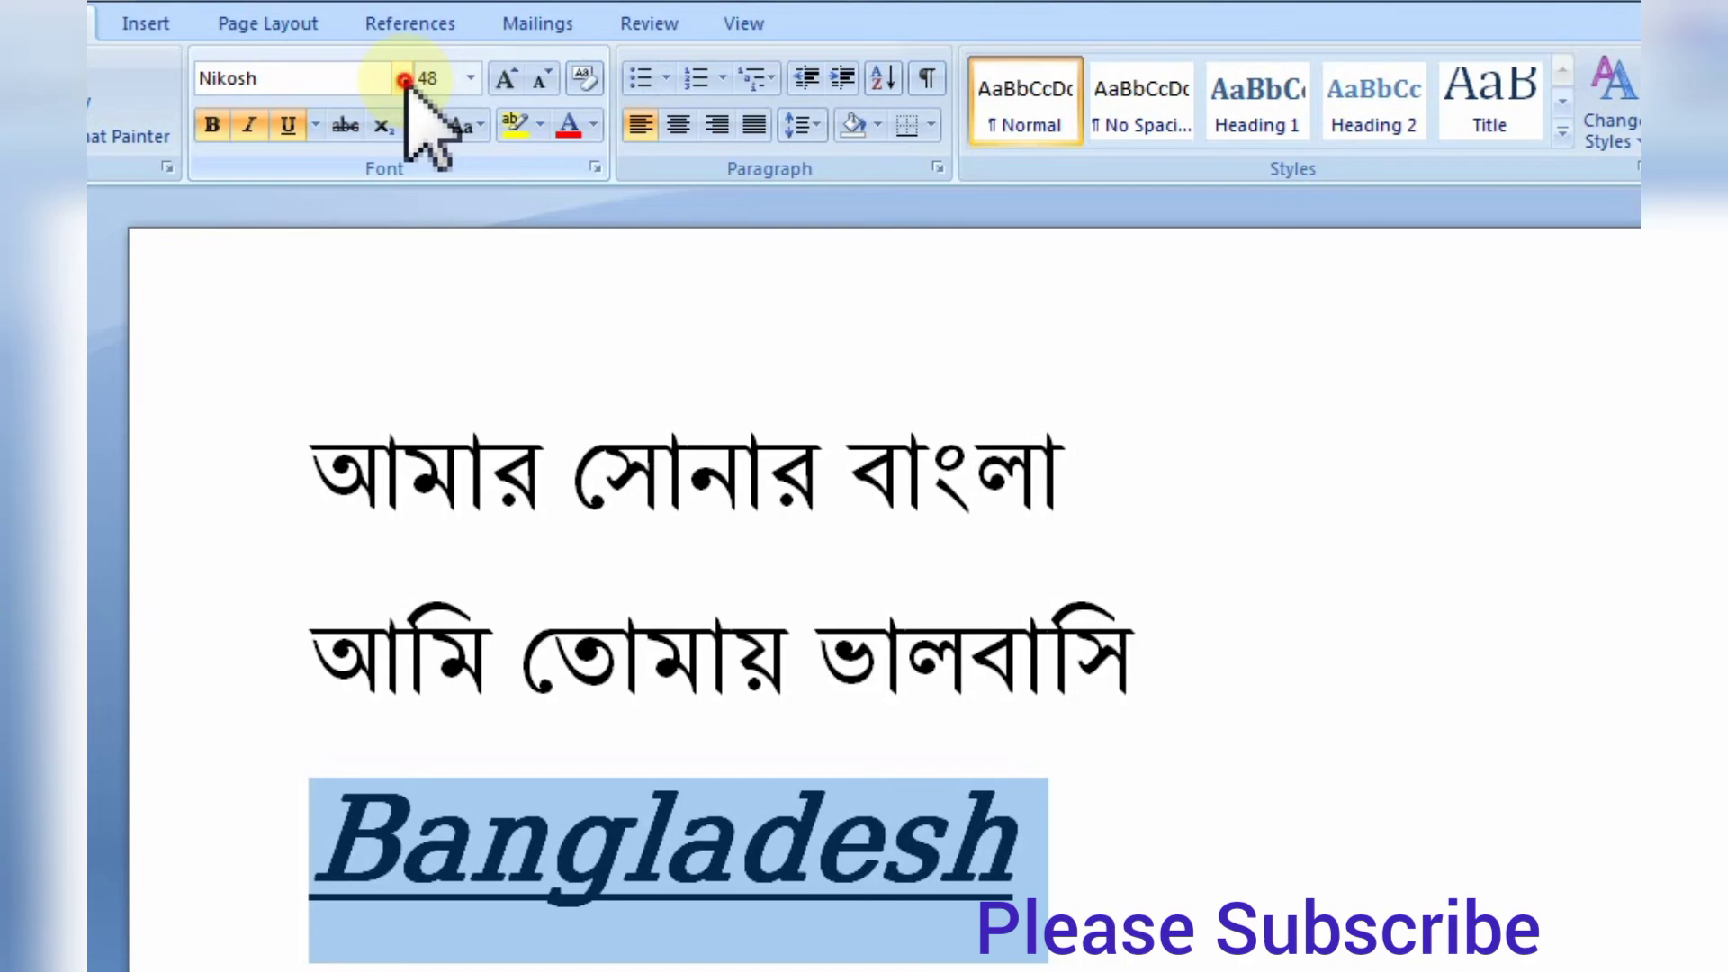
{"action": "left_click", "coordinate": [311, 342]}
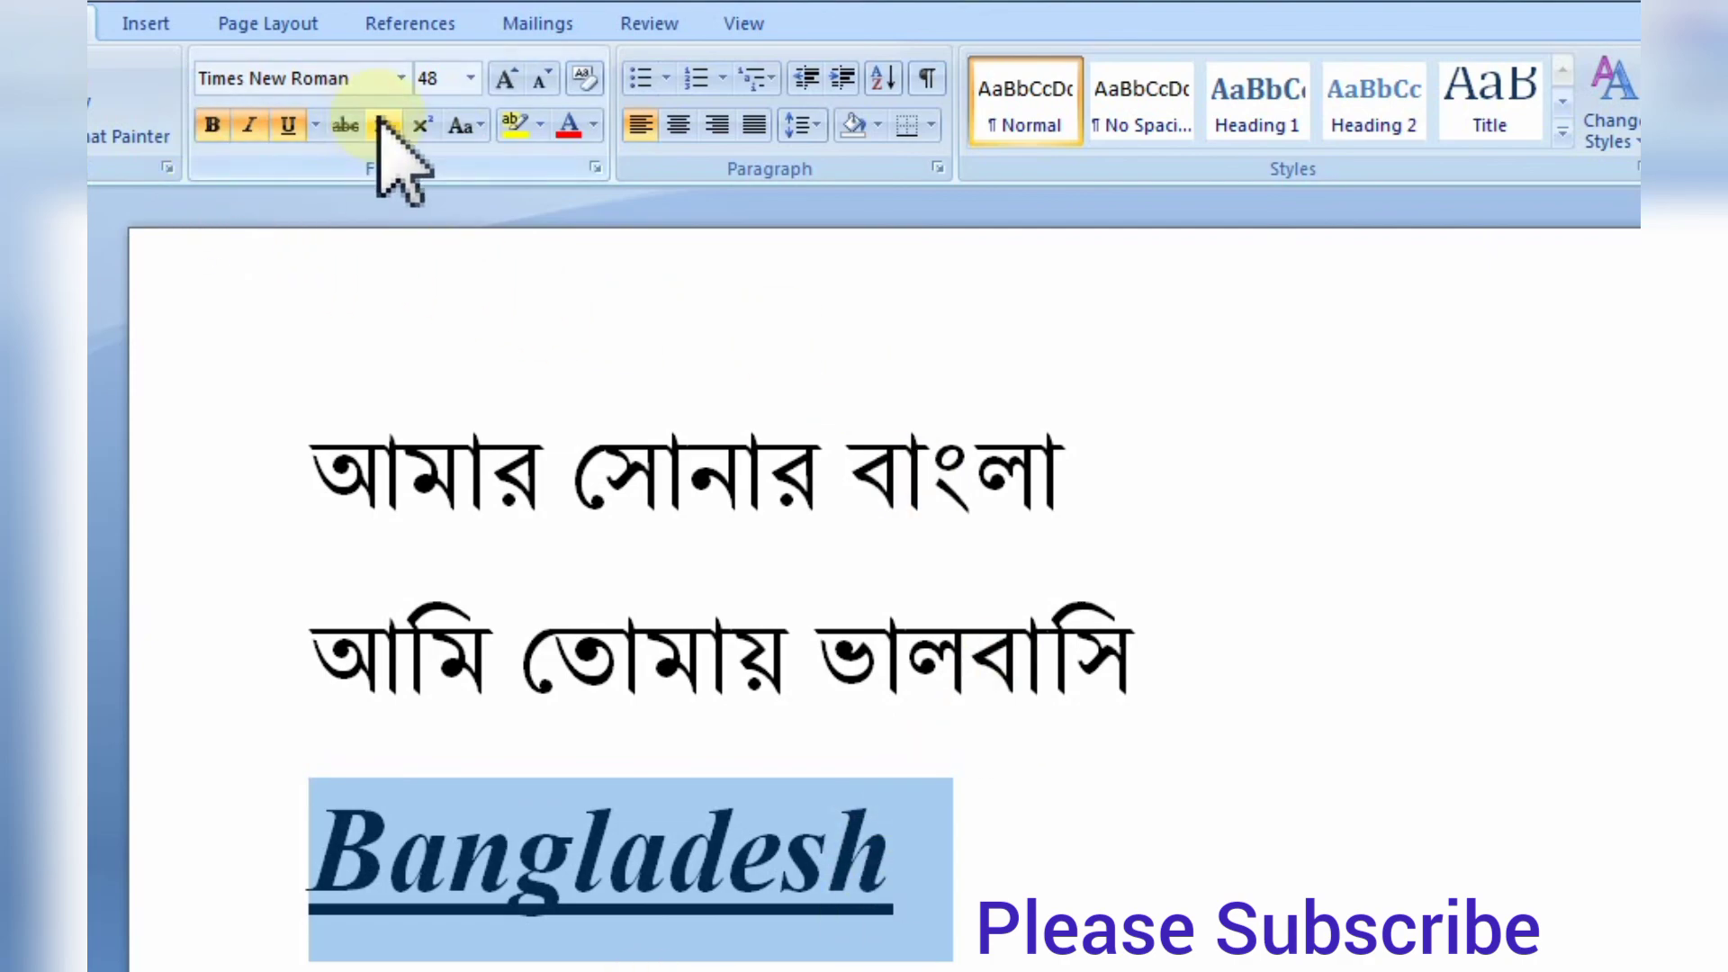
{"action": "left_click", "coordinate": [961, 814]}
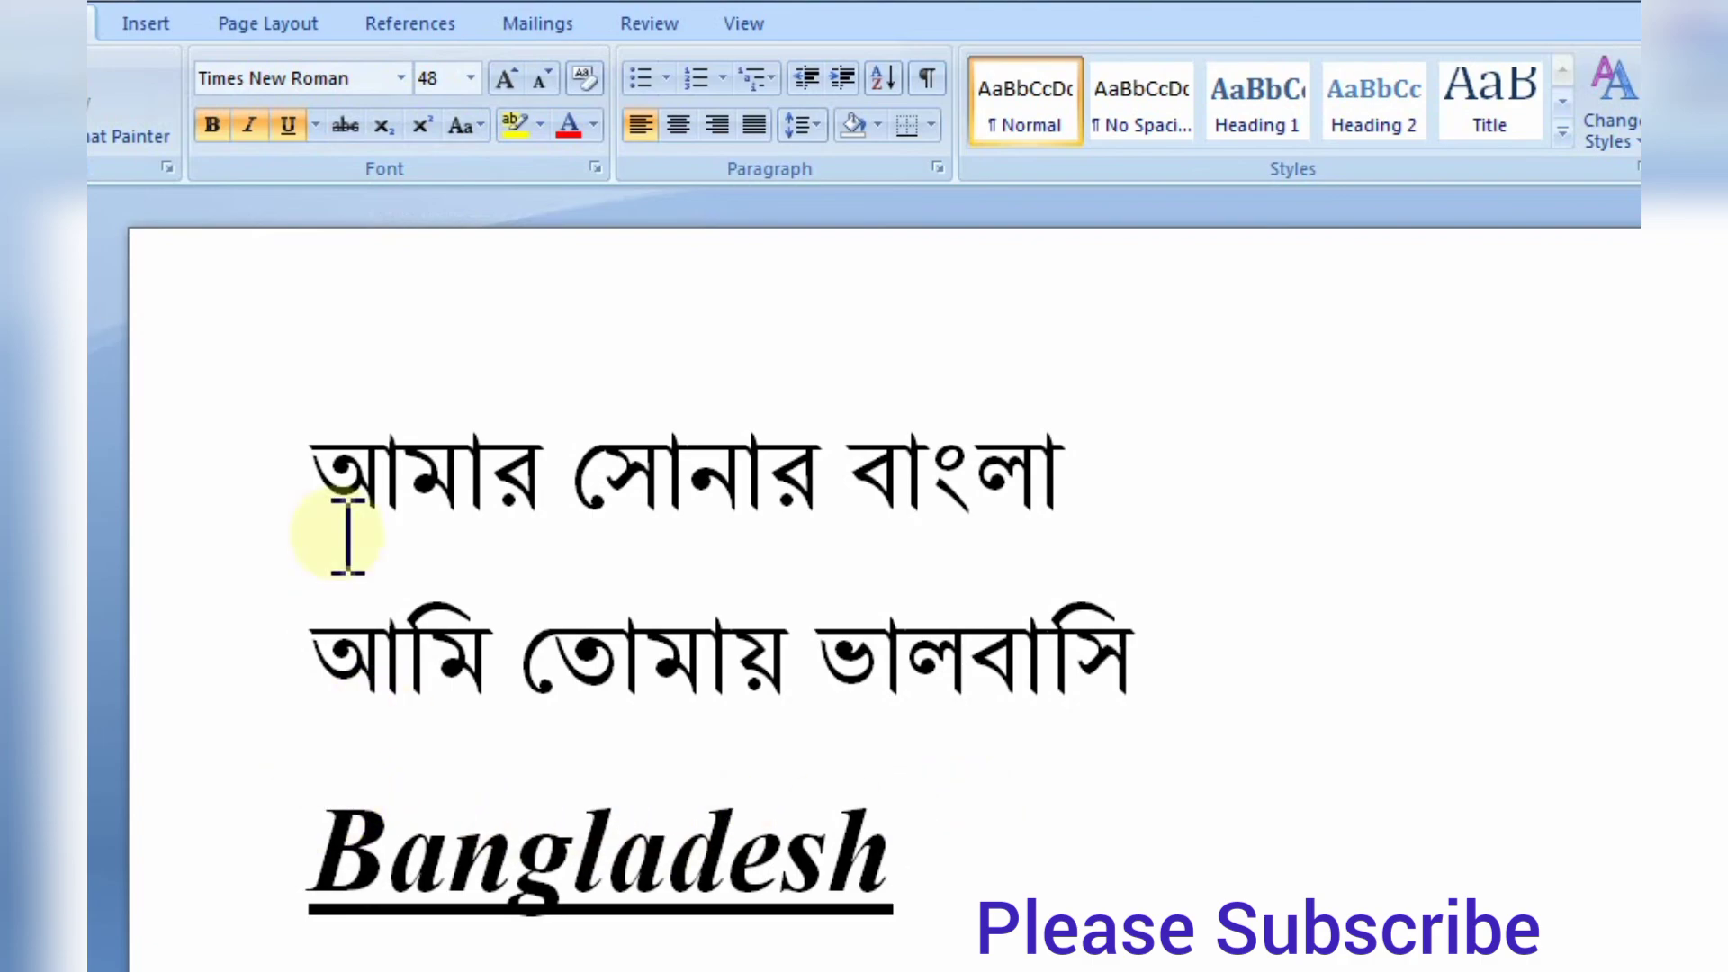
- Open the font colour choices for the two Bangla lines
{"action": "left_click_drag", "start_coordinate": [300, 470], "coordinate": [1134, 707]}
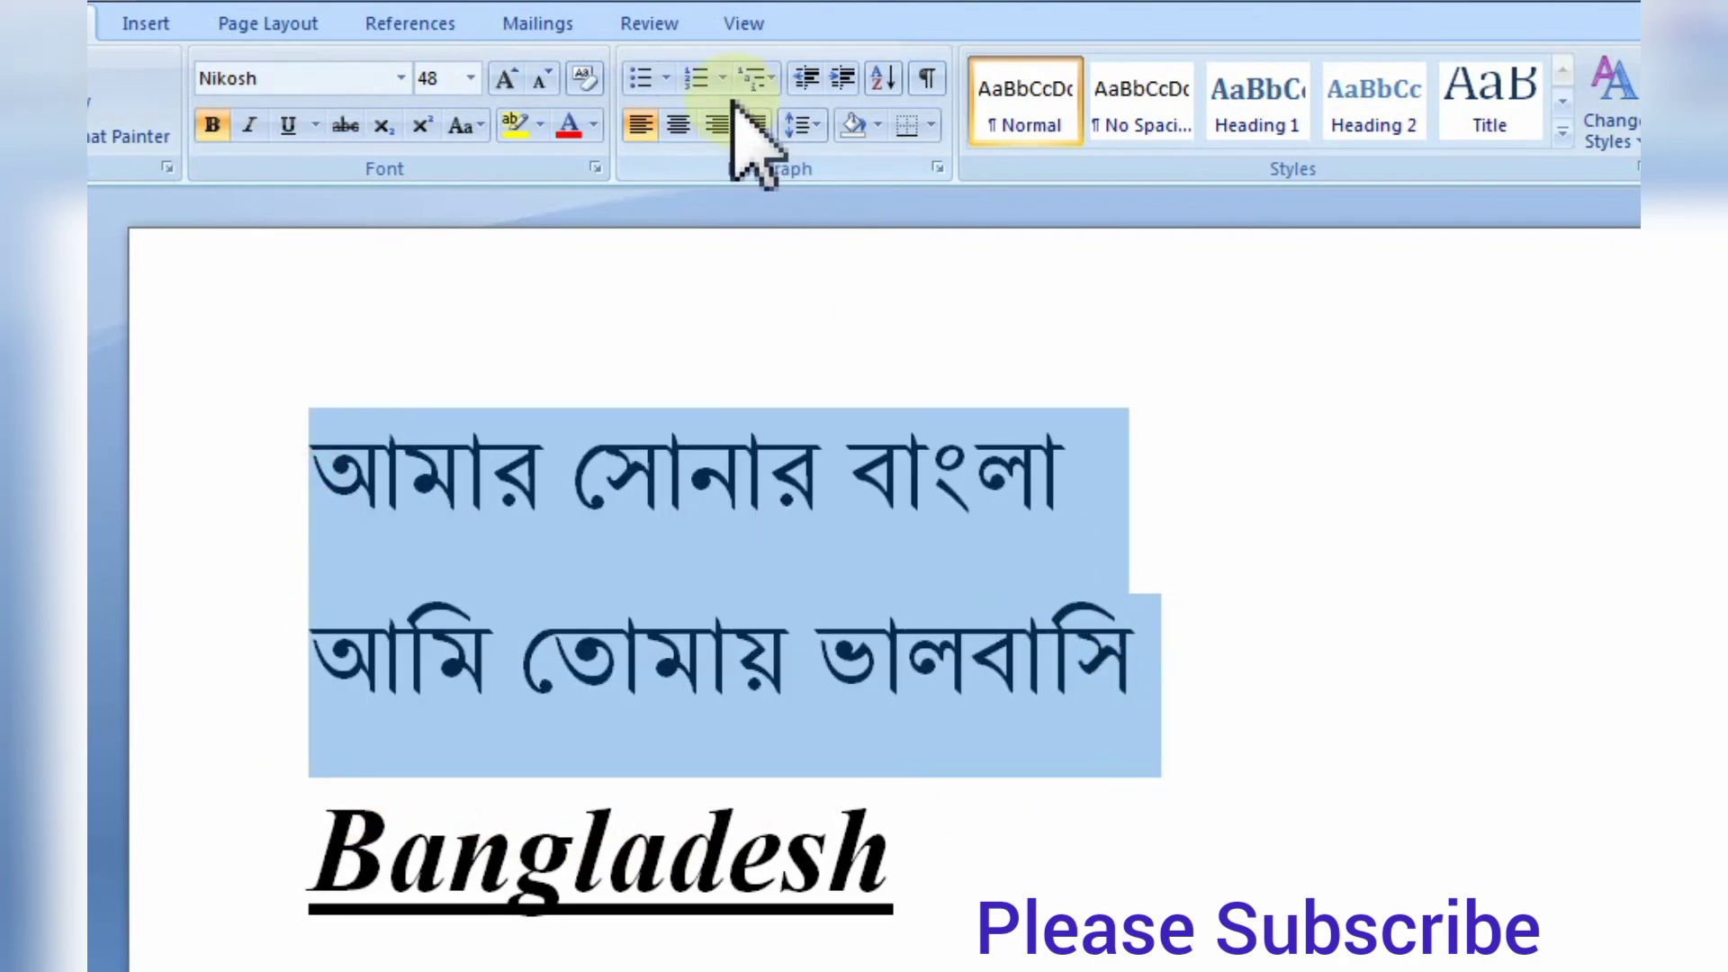
{"action": "left_click", "coordinate": [595, 126]}
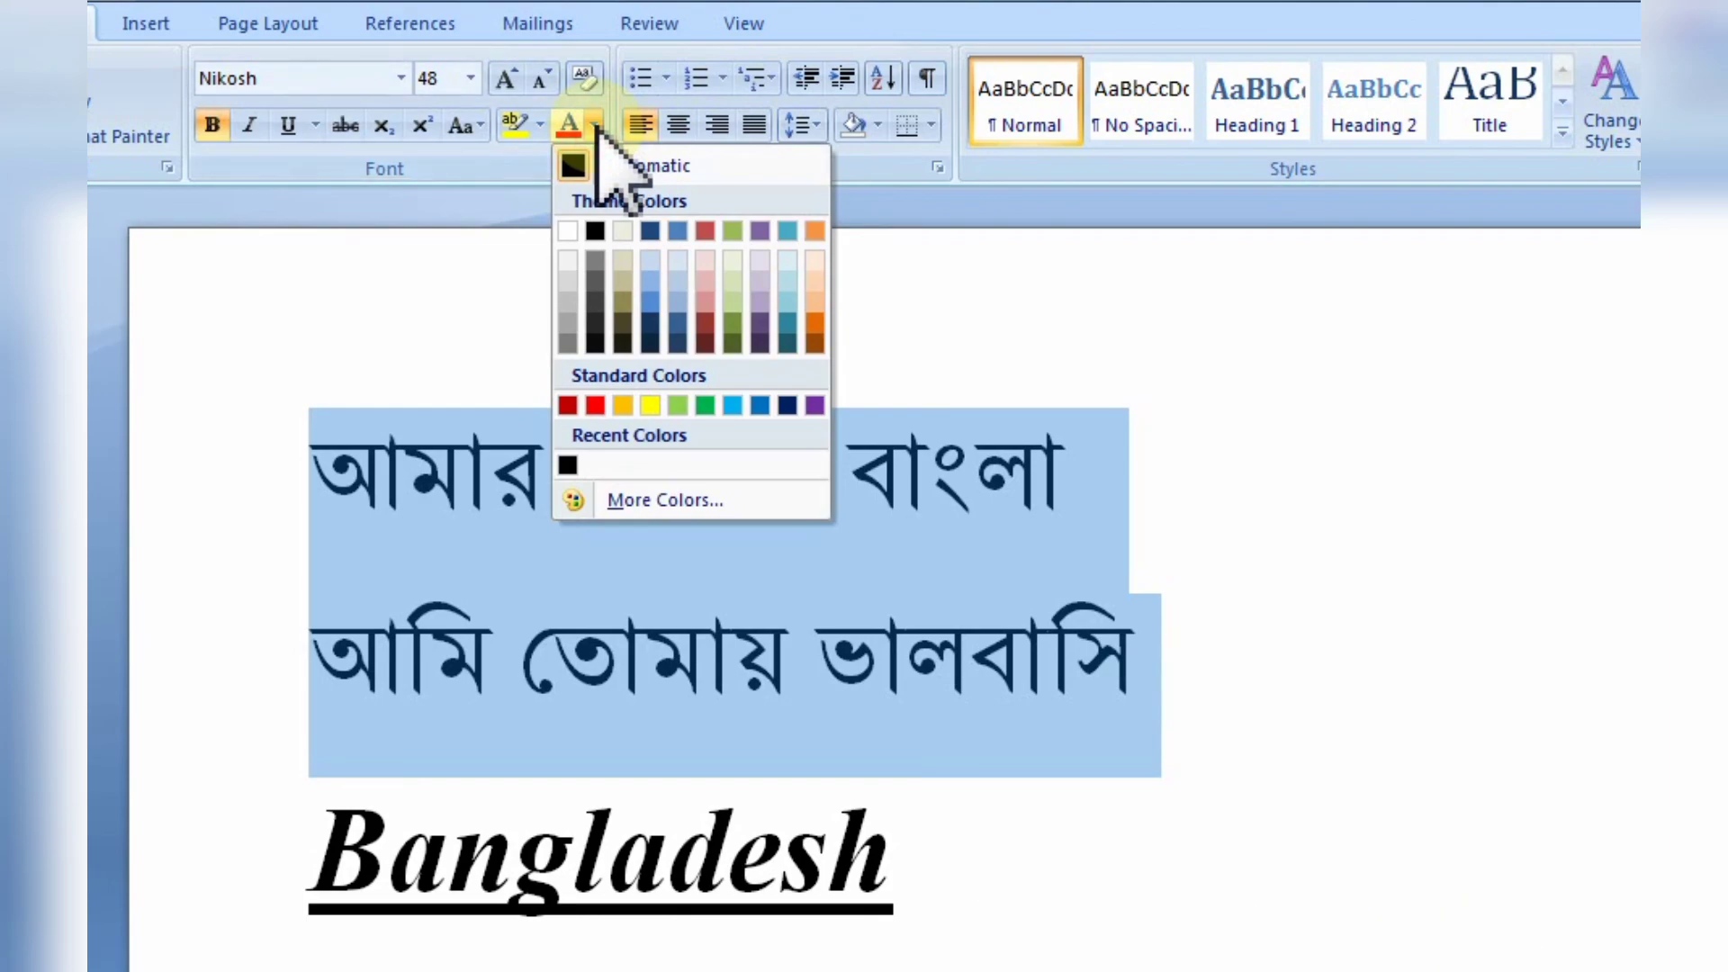